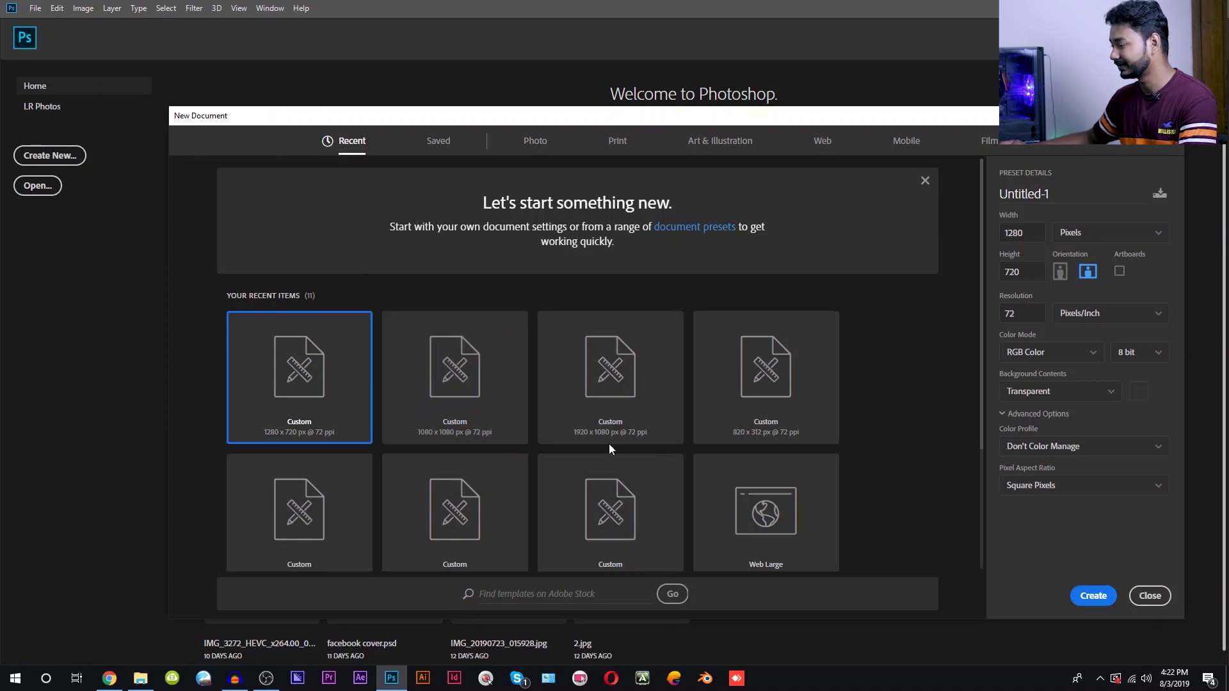
# Create a new 1920 x 1080 document from the Custom recent preset.
pyautogui.click(630, 351)
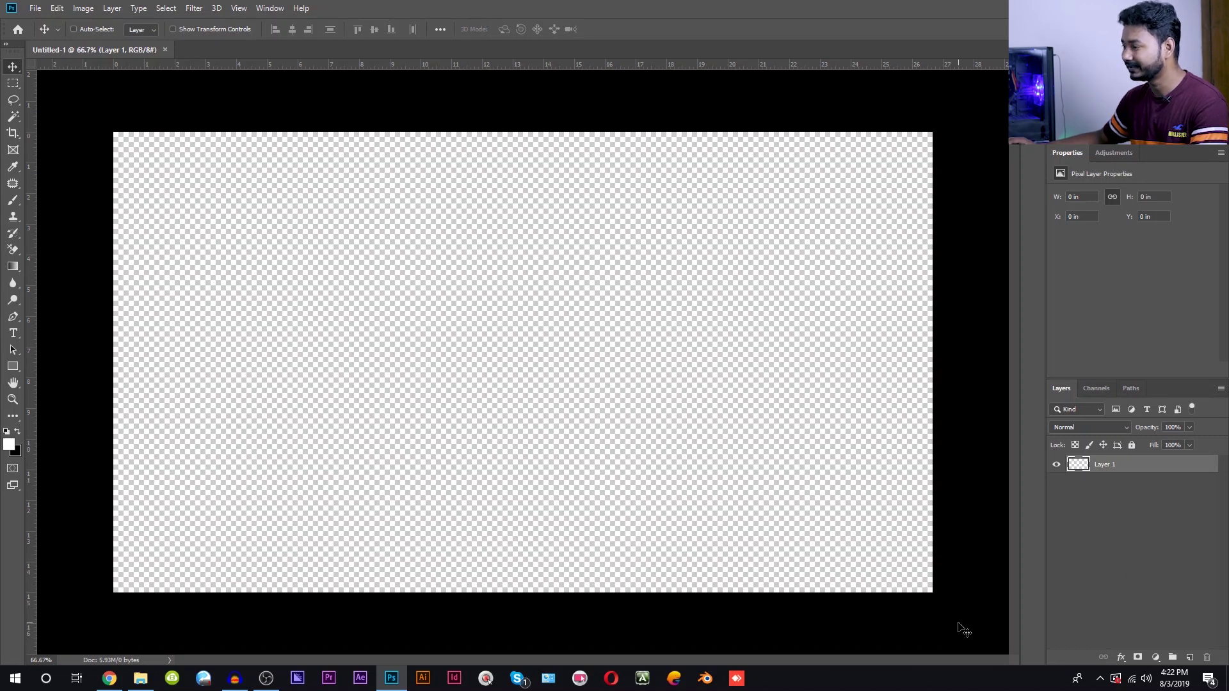
# Drag Redmi 7A.png from the source images folder onto the Photoshop canvas.
pyautogui.click(140, 686)
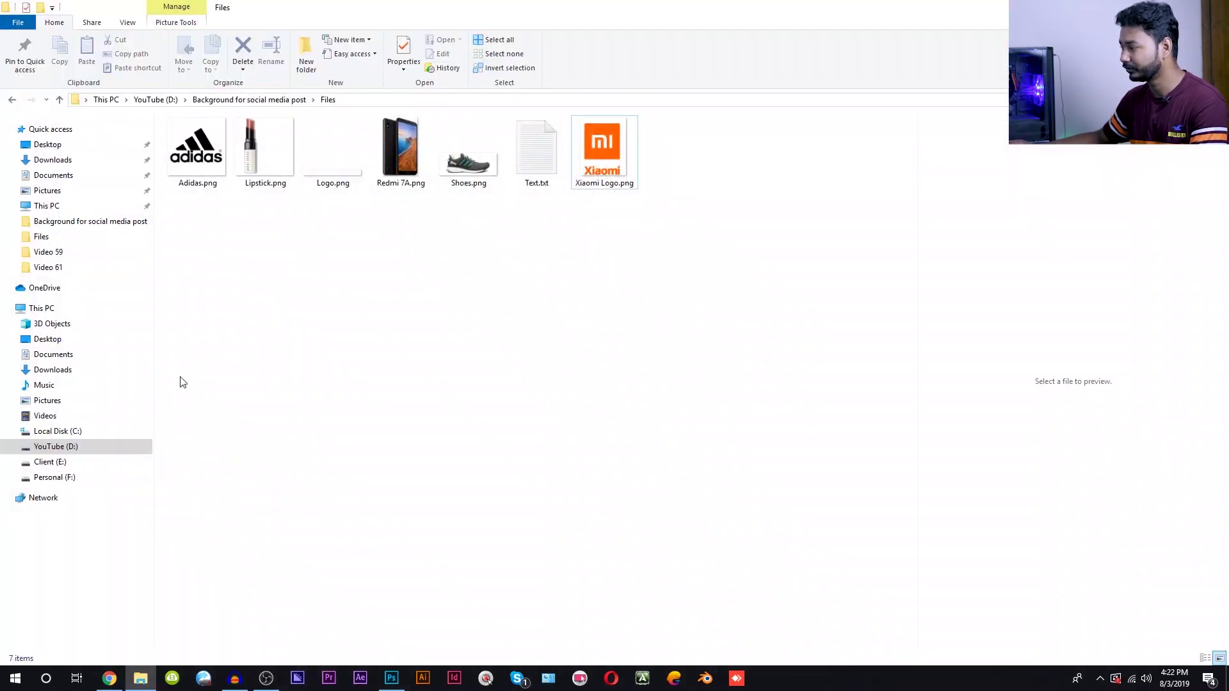
pyautogui.click(405, 128)
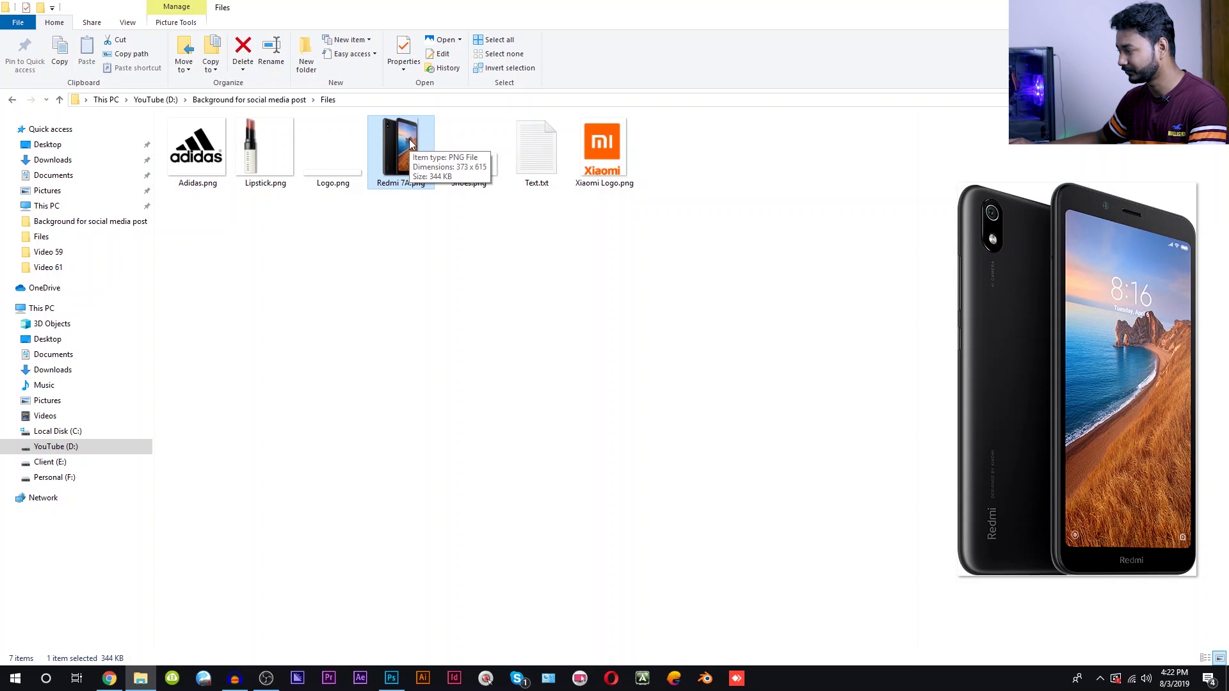
pyautogui.moveTo(410, 141); pyautogui.dragTo(451, 519)
pyautogui.moveTo(501, 406); pyautogui.dragTo(560, 428)
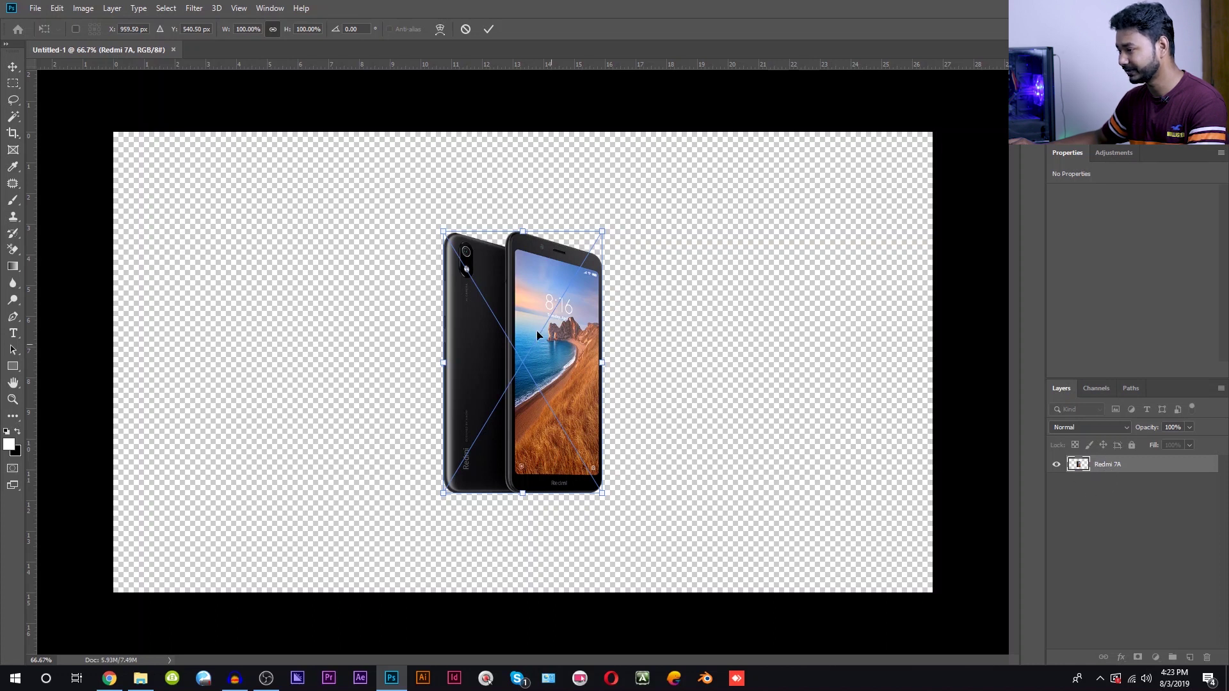
# Move the phone image to the left, enlarge it slightly, and commit the placement.
pyautogui.moveTo(549, 346); pyautogui.dragTo(391, 334)
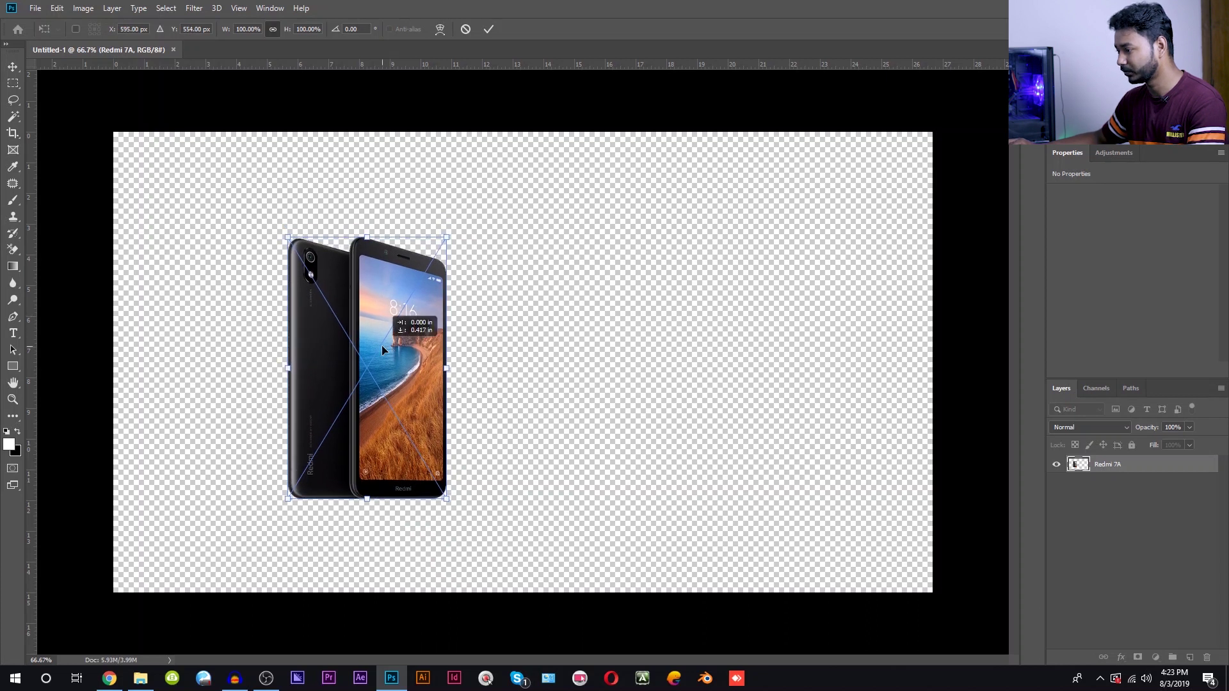
pyautogui.moveTo(447, 225); pyautogui.dragTo(477, 186)
pyautogui.moveTo(421, 265); pyautogui.dragTo(389, 296)
pyautogui.press('Return')
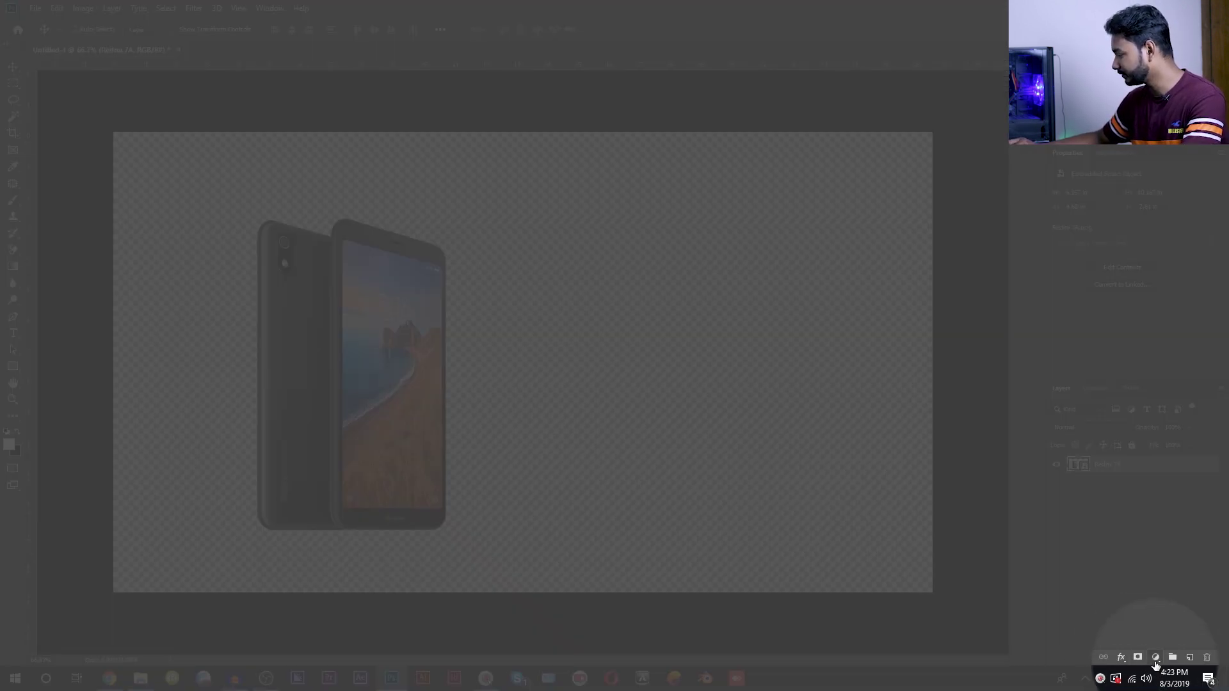
# Add a default white-to-transparent linear Gradient Fill layer at 90° above the phone.
pyautogui.click(1155, 657)
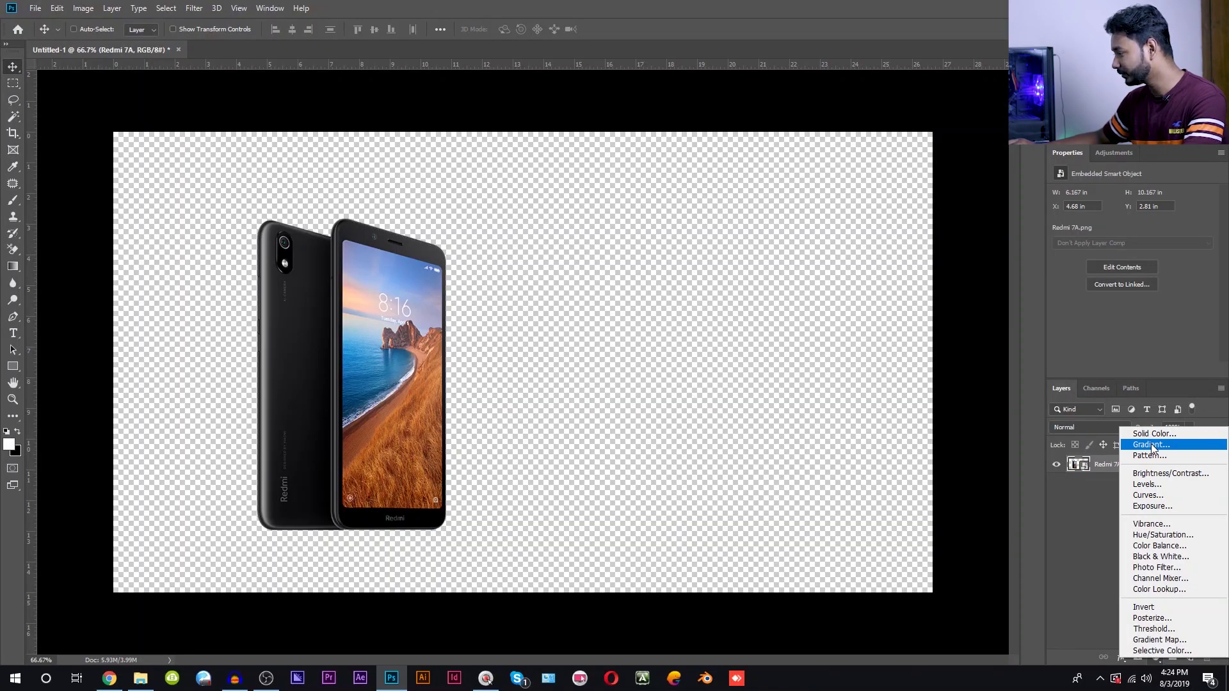
pyautogui.click(1151, 447)
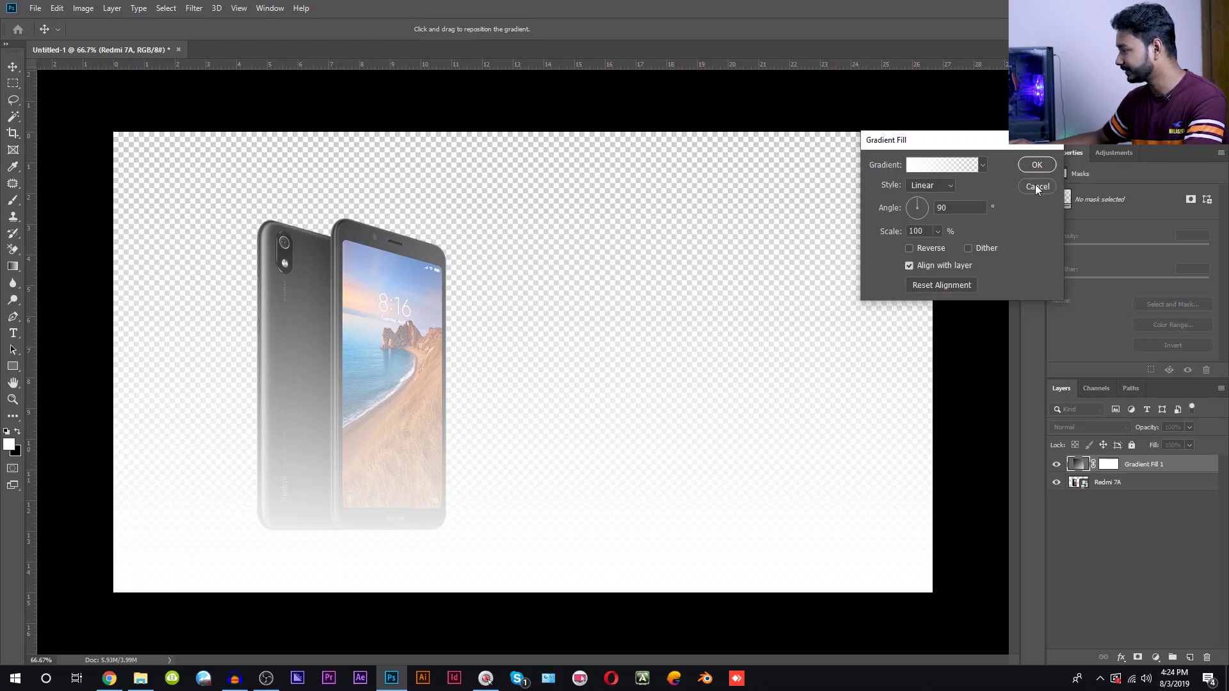
pyautogui.click(1035, 166)
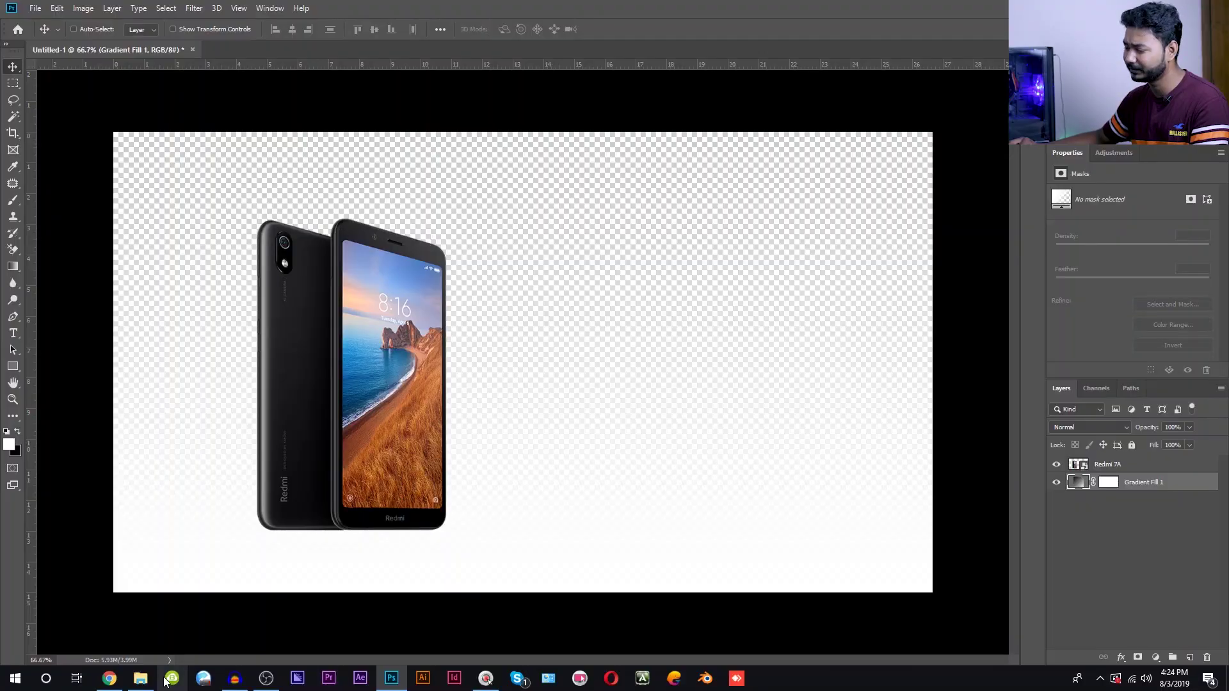
# View the Redmi Y3 ad image in Chrome for reference, then return to Photoshop.
pyautogui.click(110, 678)
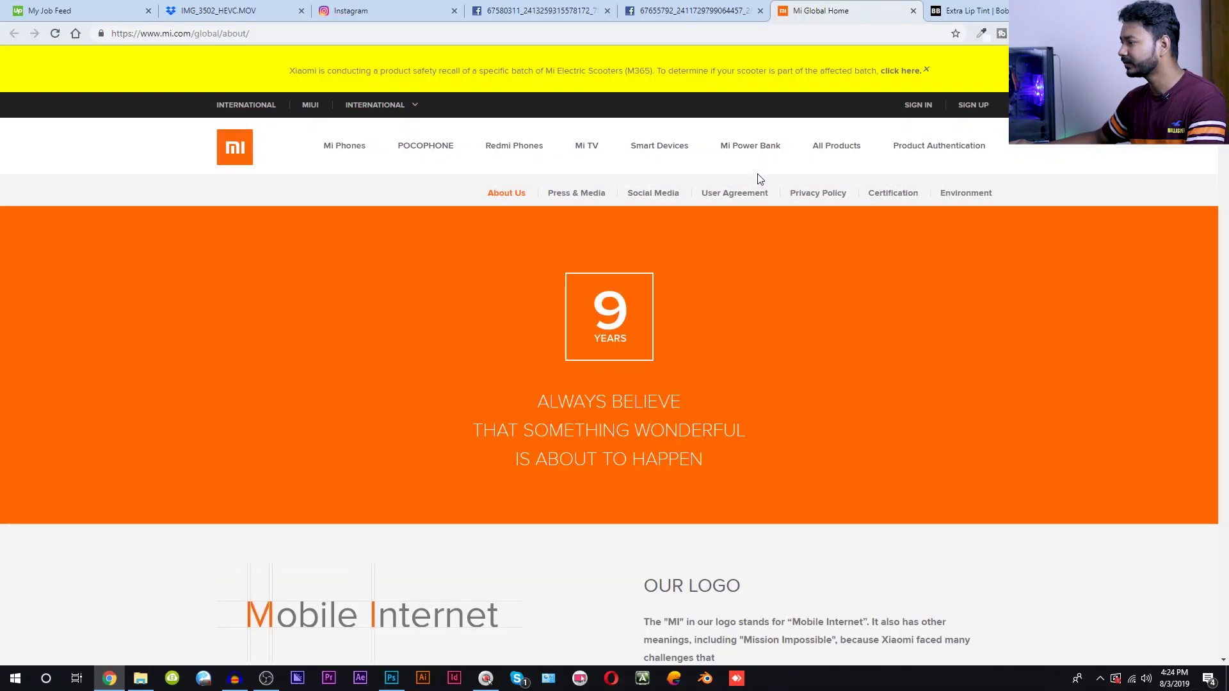
pyautogui.click(539, 7)
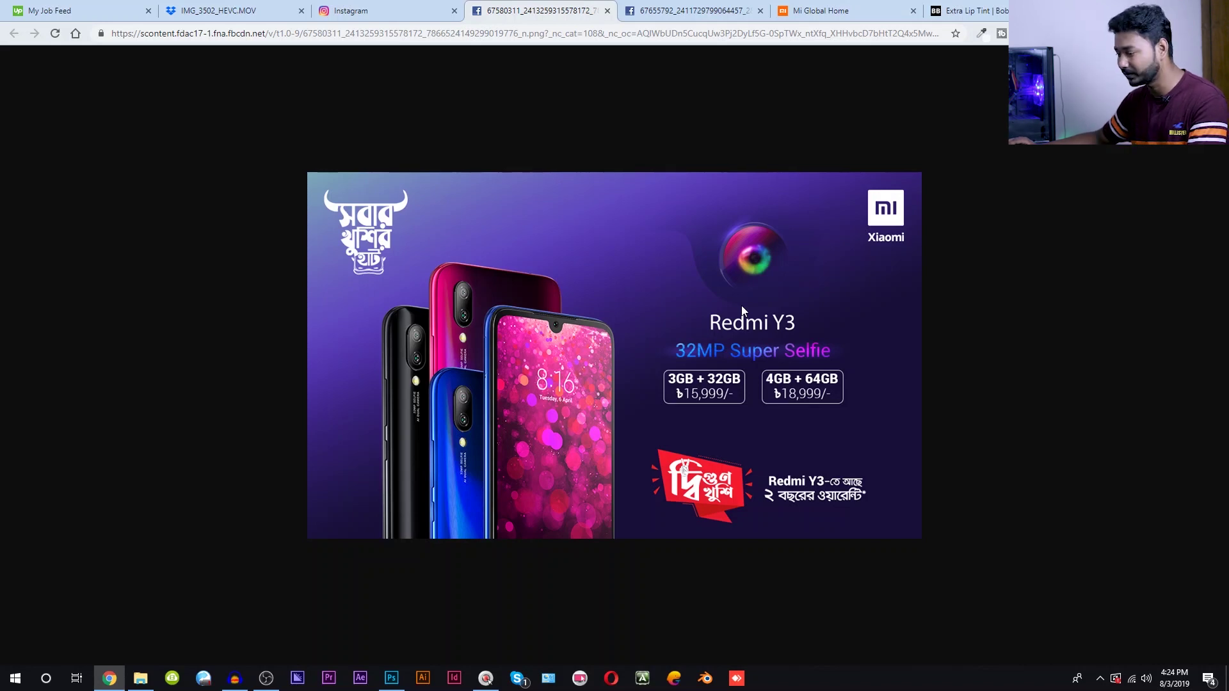
pyautogui.click(391, 678)
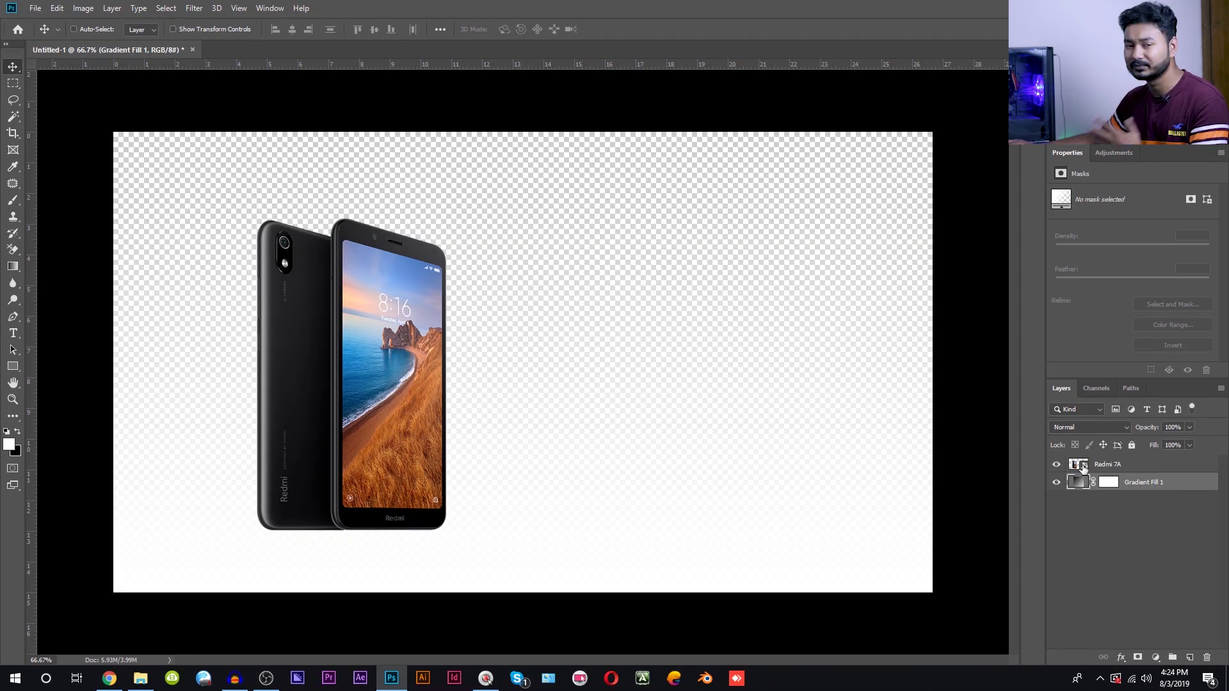
pyautogui.click(1083, 467)
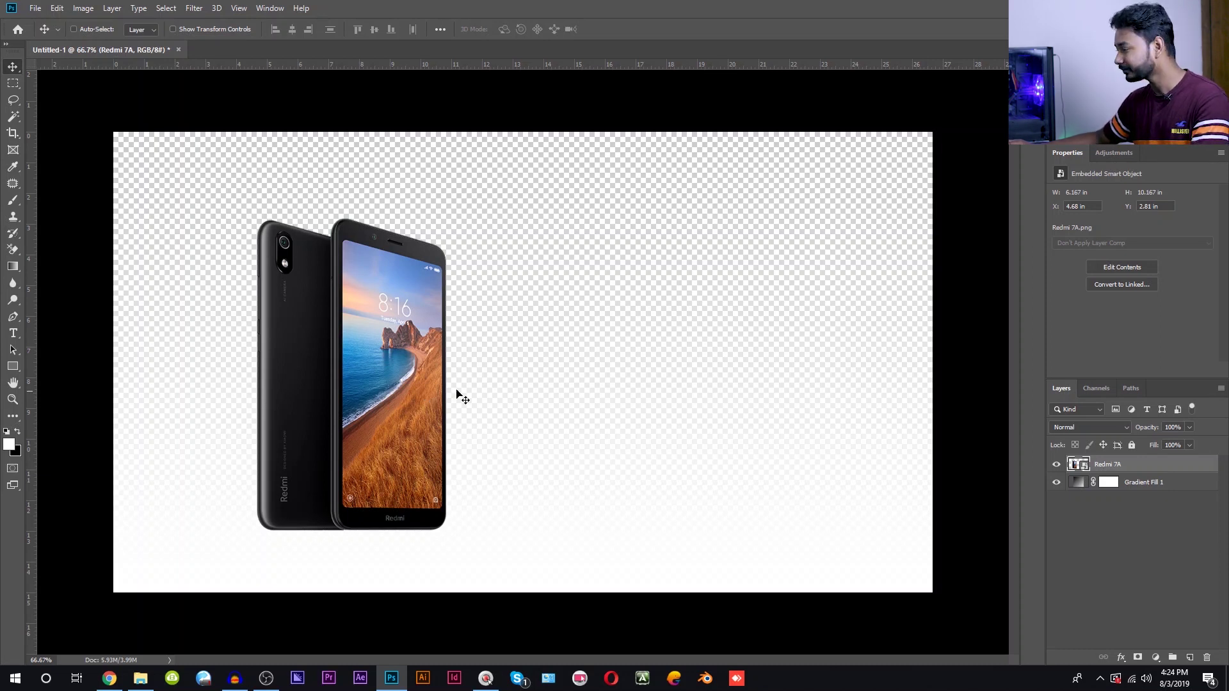
# Reopen the gradient fill and set its transparent end's opacity to 100%.
pyautogui.doubleClick(1077, 483)
pyautogui.moveTo(965, 141); pyautogui.dragTo(695, 206)
pyautogui.click(675, 234)
pyautogui.click(1141, 388)
pyautogui.click(956, 451)
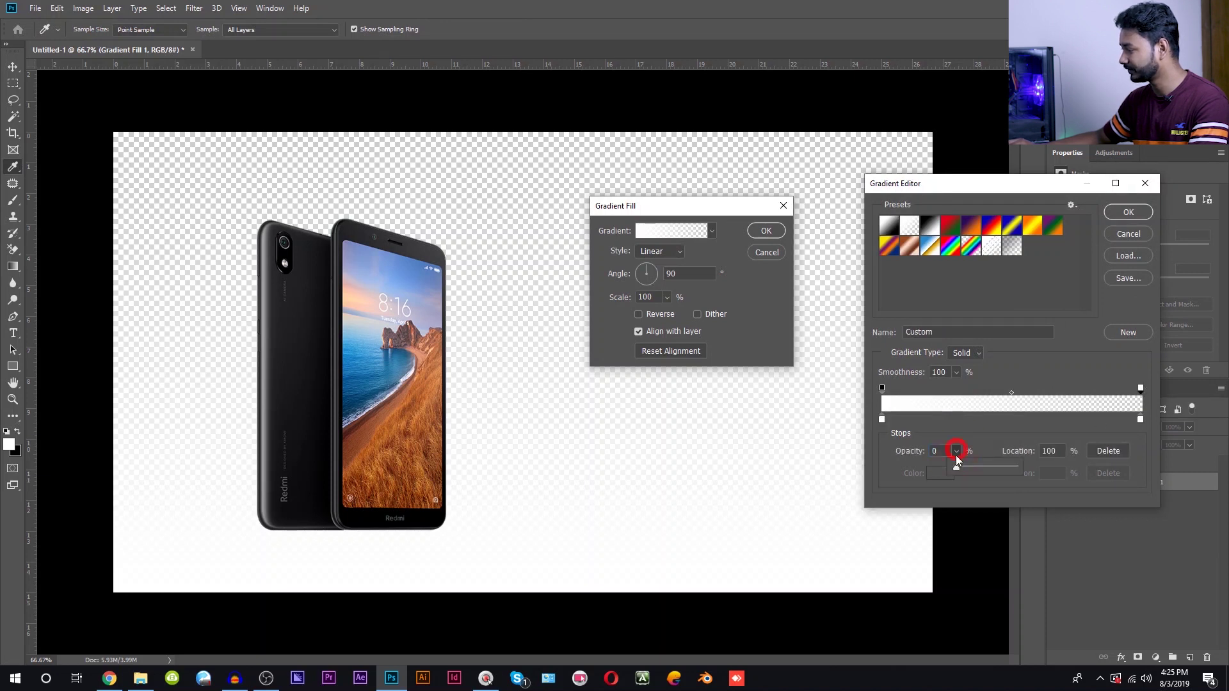
pyautogui.moveTo(956, 466); pyautogui.dragTo(1047, 469)
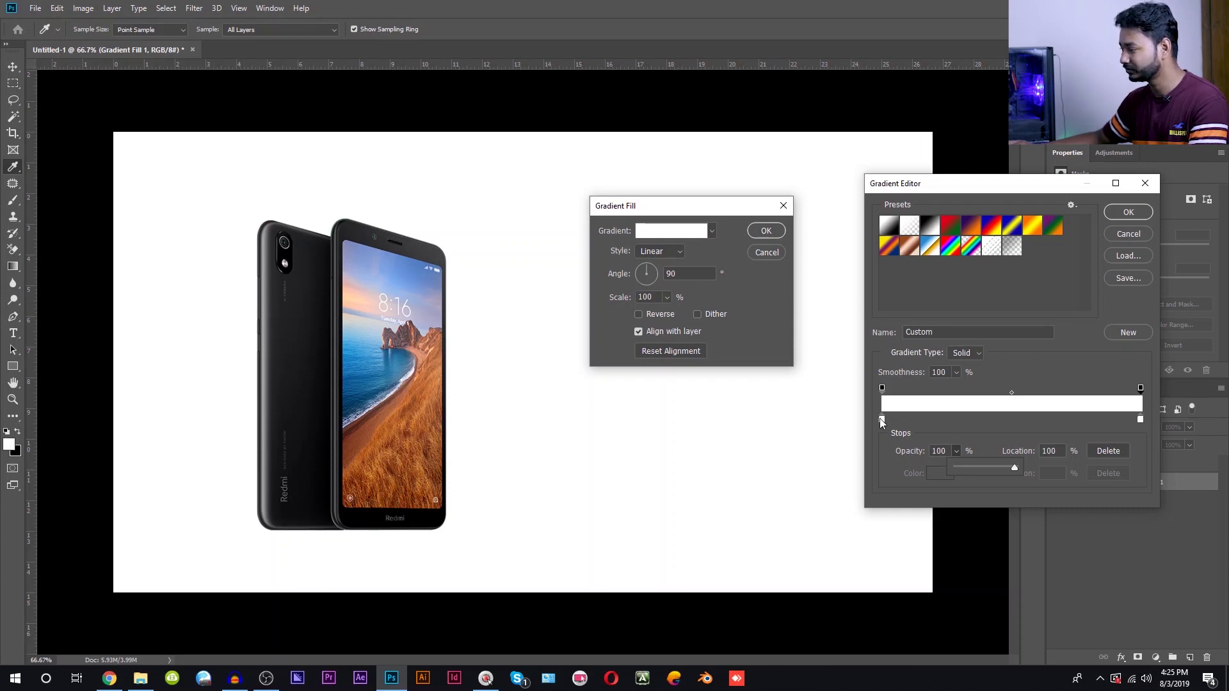
# Set gradient stops to dark blue and peach, both sampled from the phone image.
pyautogui.click(881, 419)
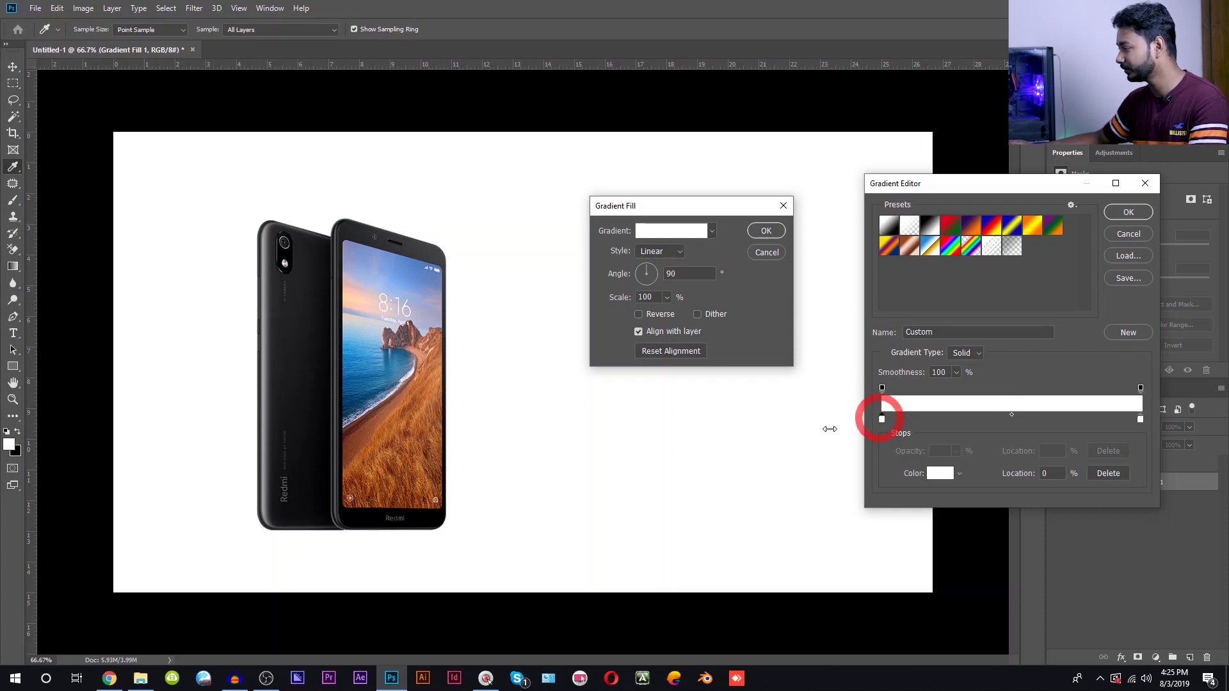
pyautogui.click(351, 410)
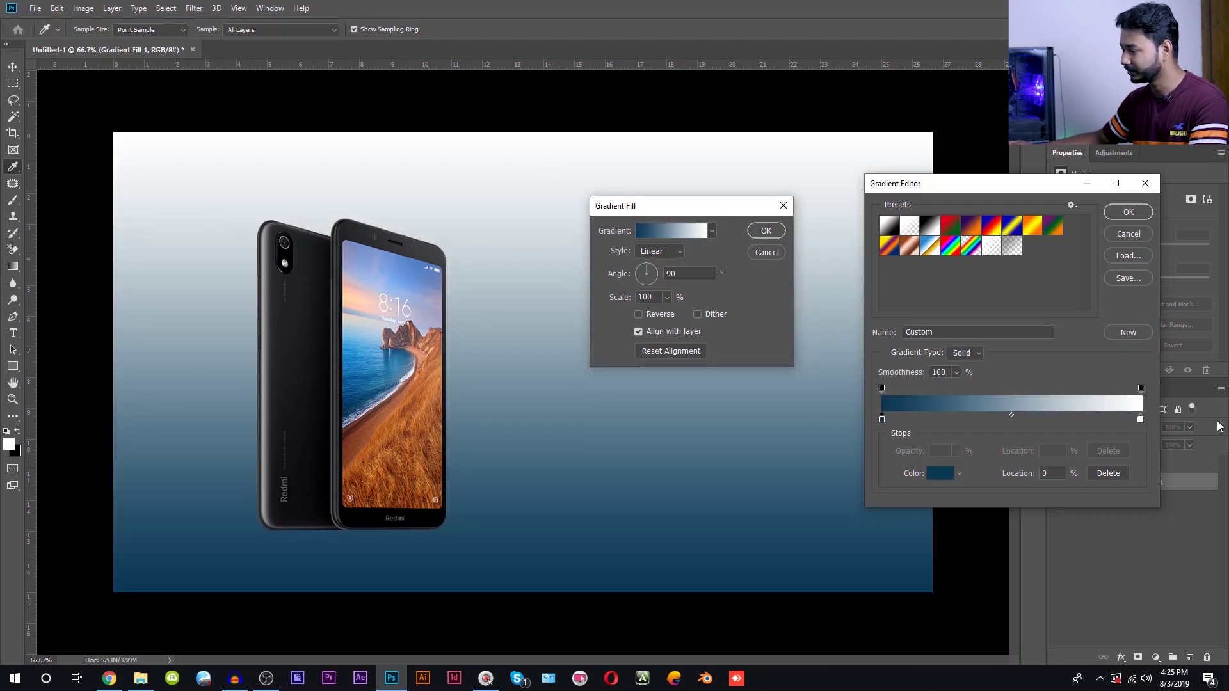
pyautogui.doubleClick(1138, 420)
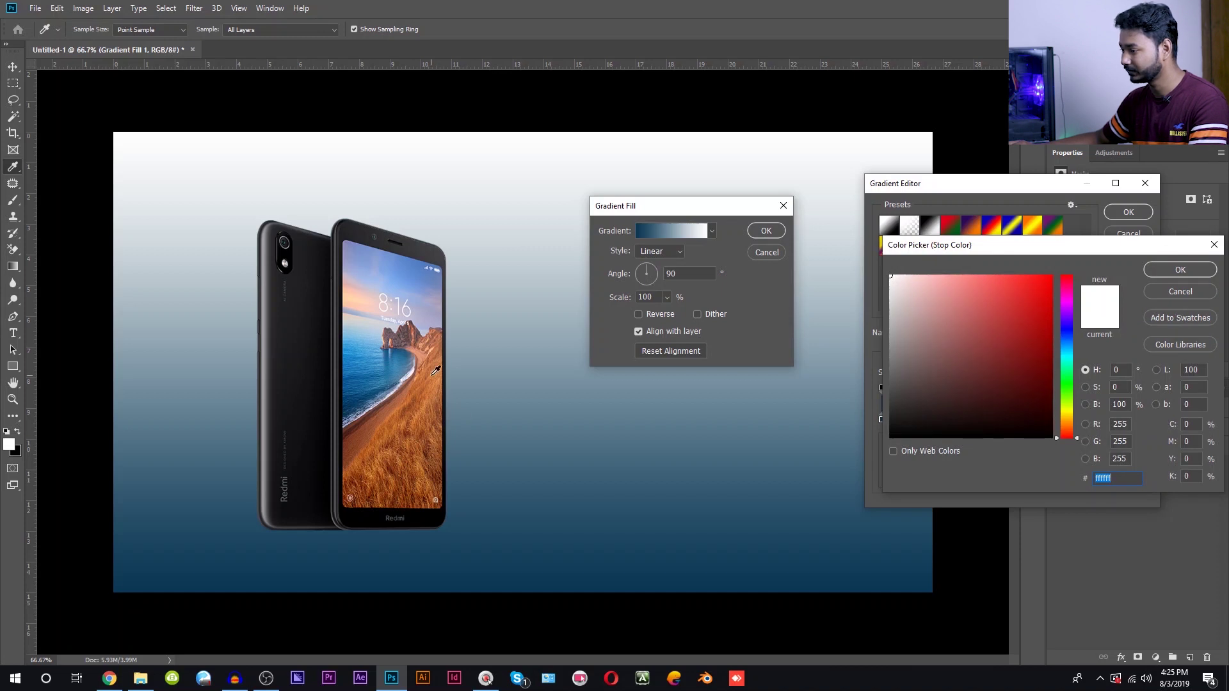
pyautogui.click(351, 294)
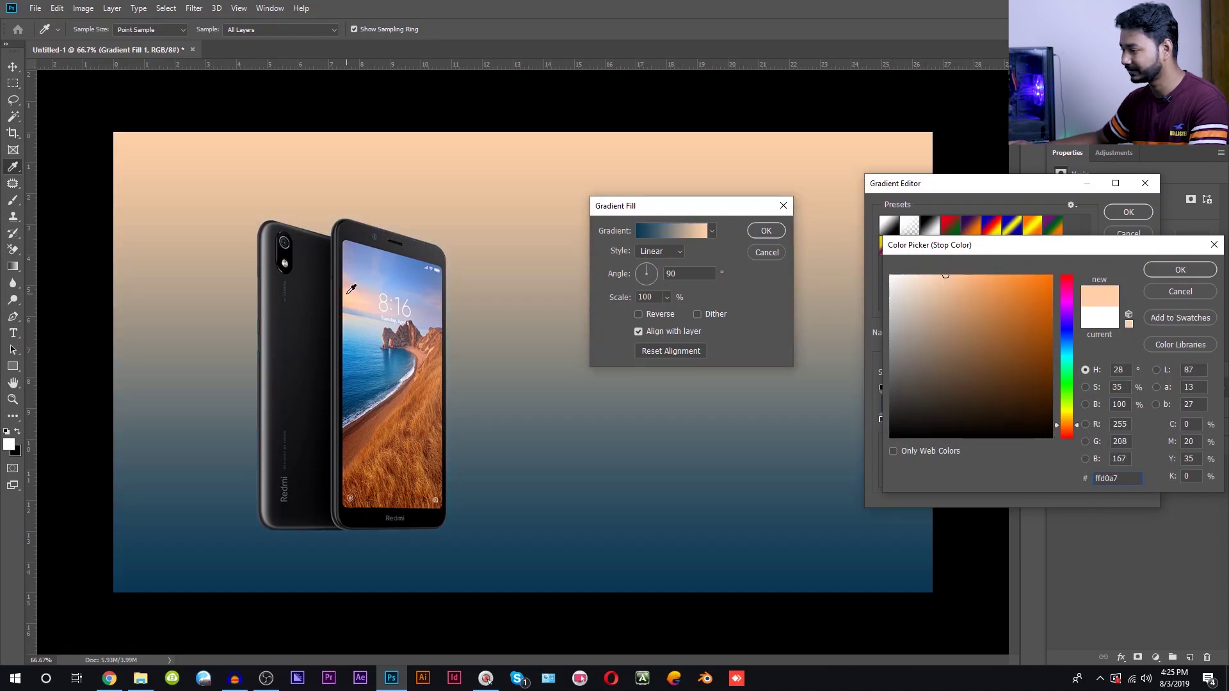
pyautogui.click(350, 290)
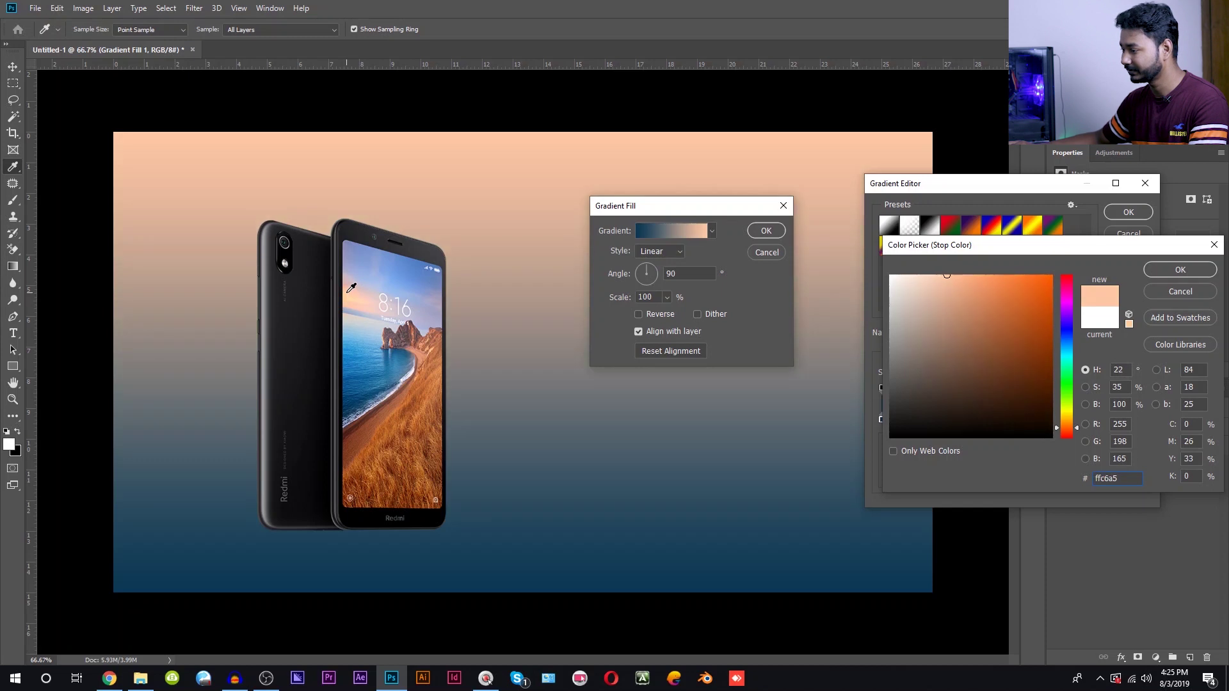
pyautogui.moveTo(409, 421); pyautogui.dragTo(419, 352)
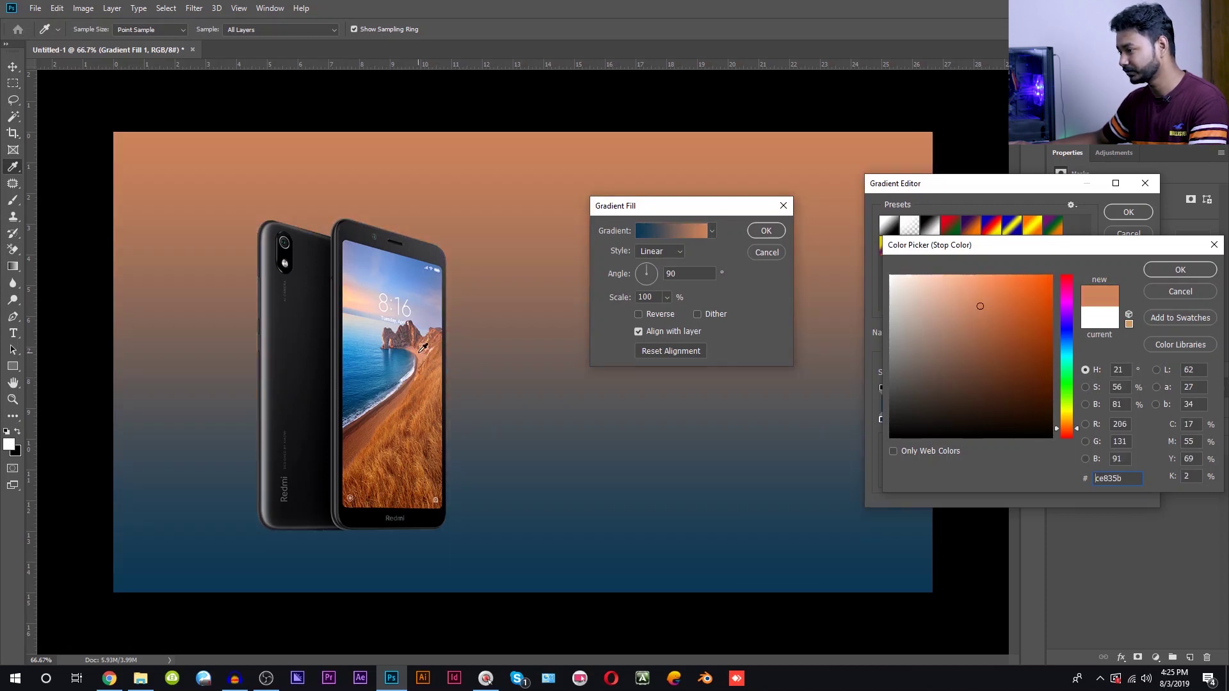
pyautogui.click(354, 288)
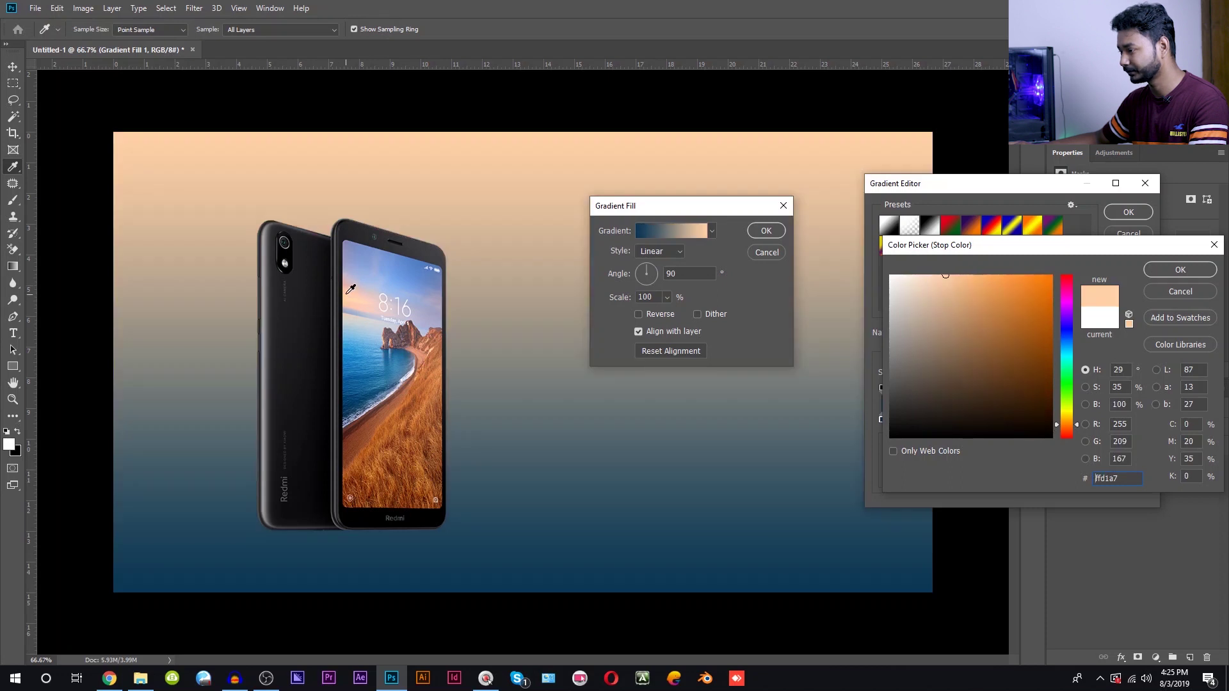
pyautogui.click(351, 289)
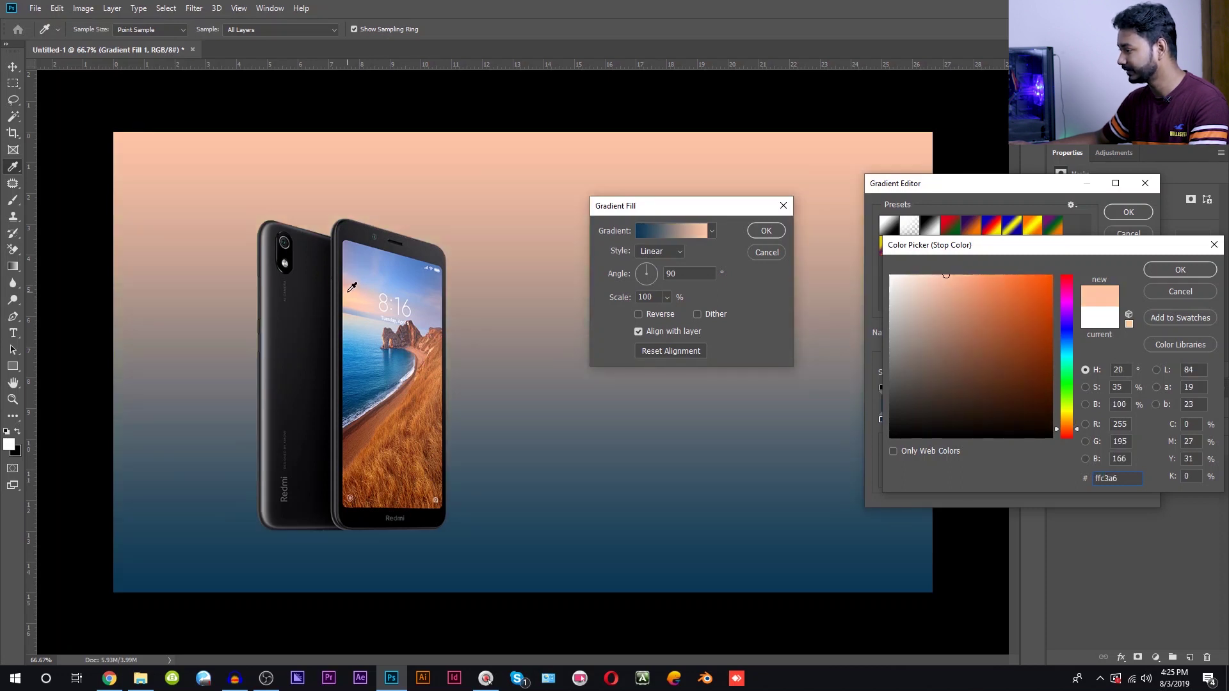
pyautogui.click(346, 295)
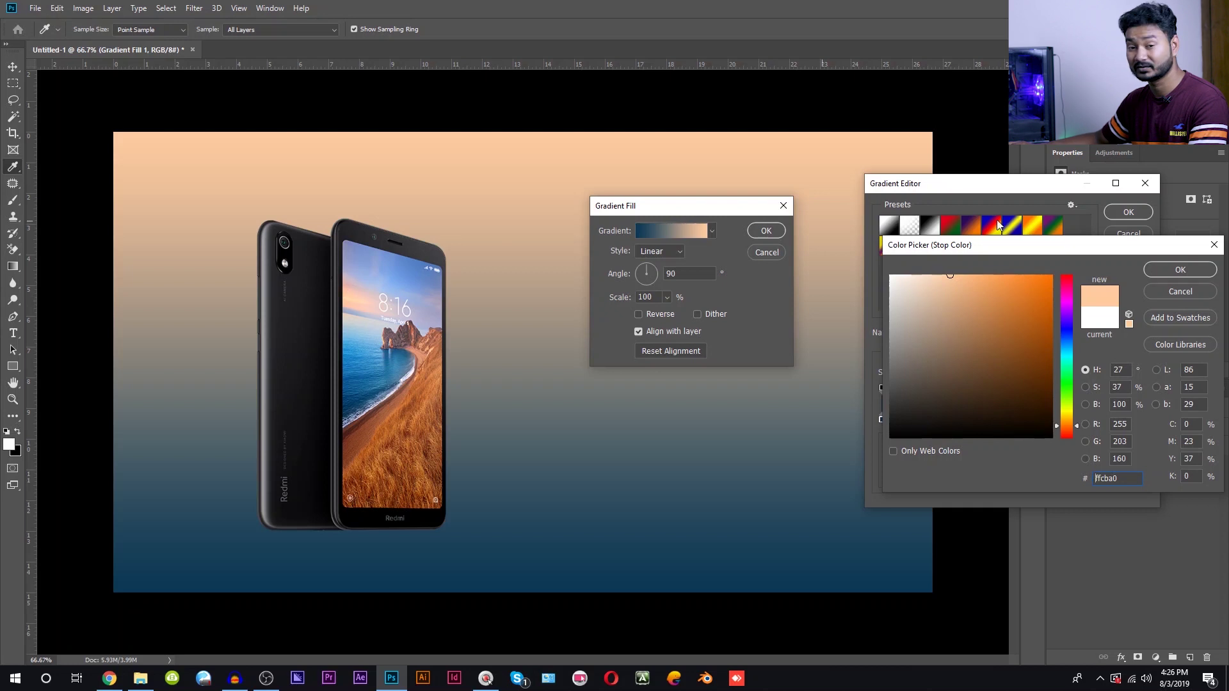
pyautogui.click(1179, 270)
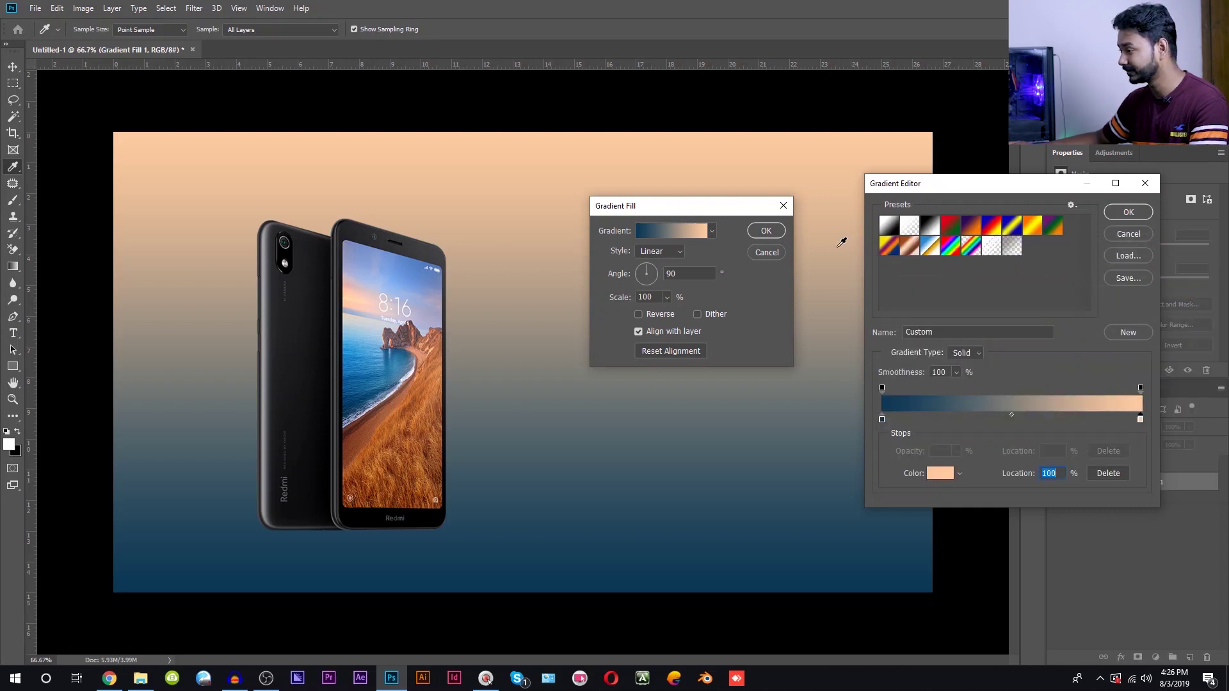
pyautogui.click(640, 273)
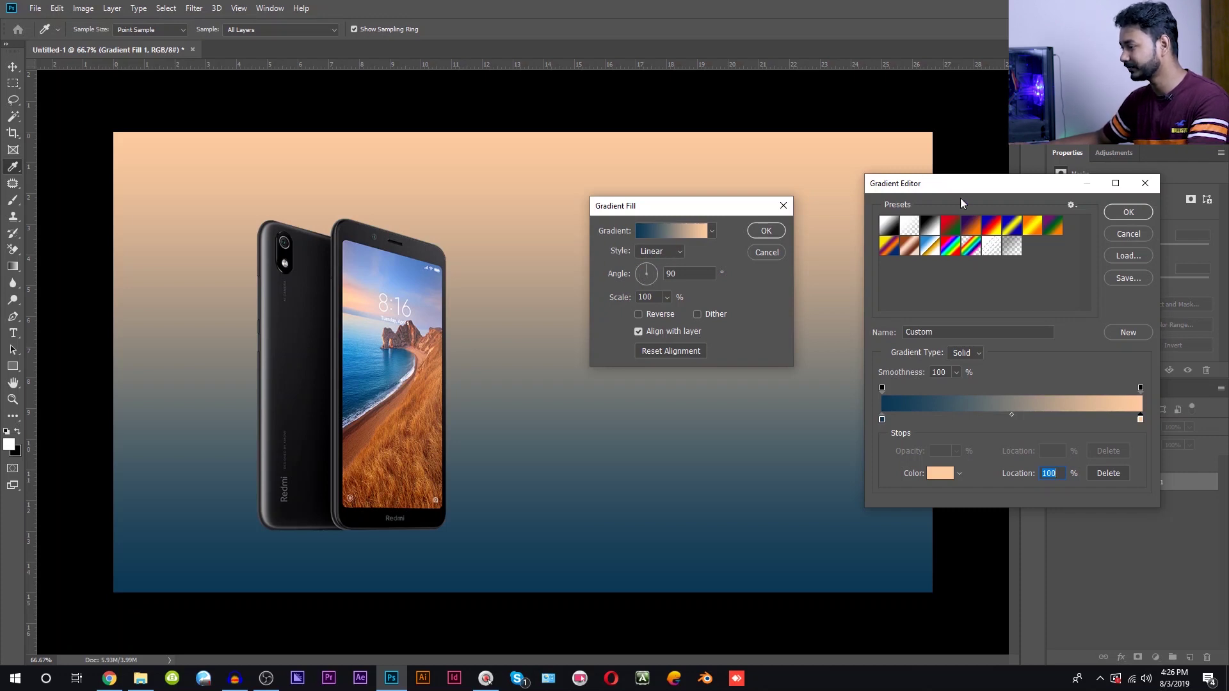
pyautogui.moveTo(960, 185); pyautogui.dragTo(649, 212)
# Tilt the blue-to-peach gradient diagonally so the upper right is light.
pyautogui.click(813, 239)
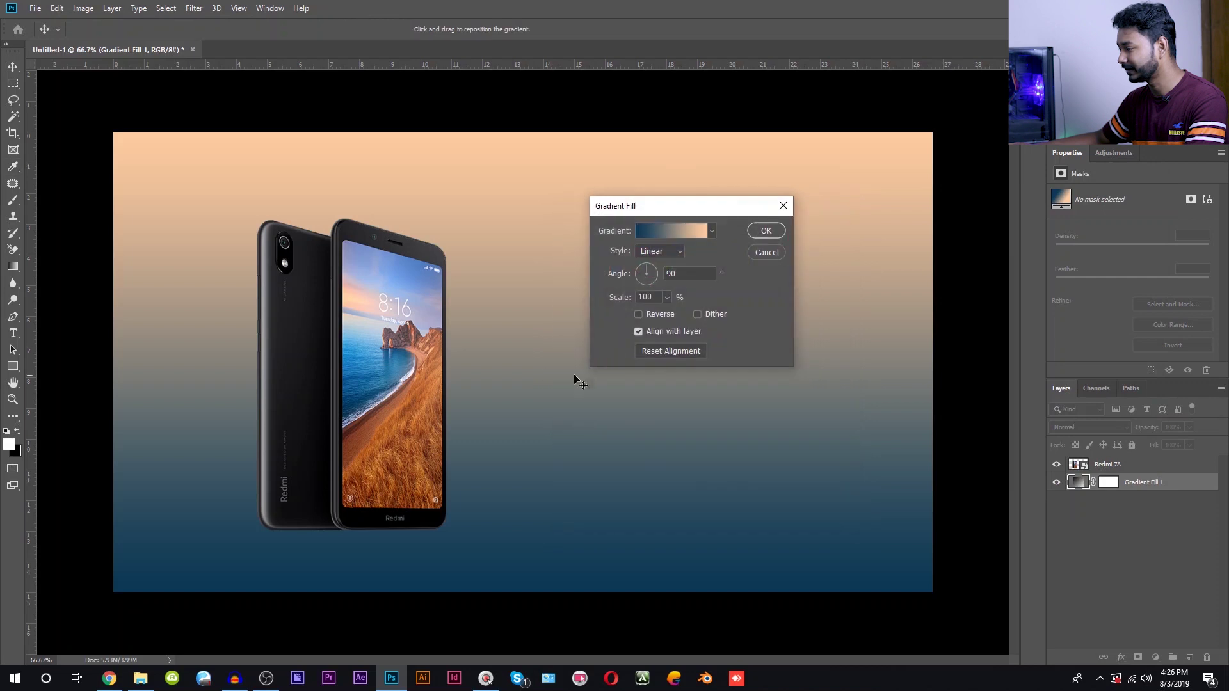
pyautogui.click(642, 273)
pyautogui.click(645, 277)
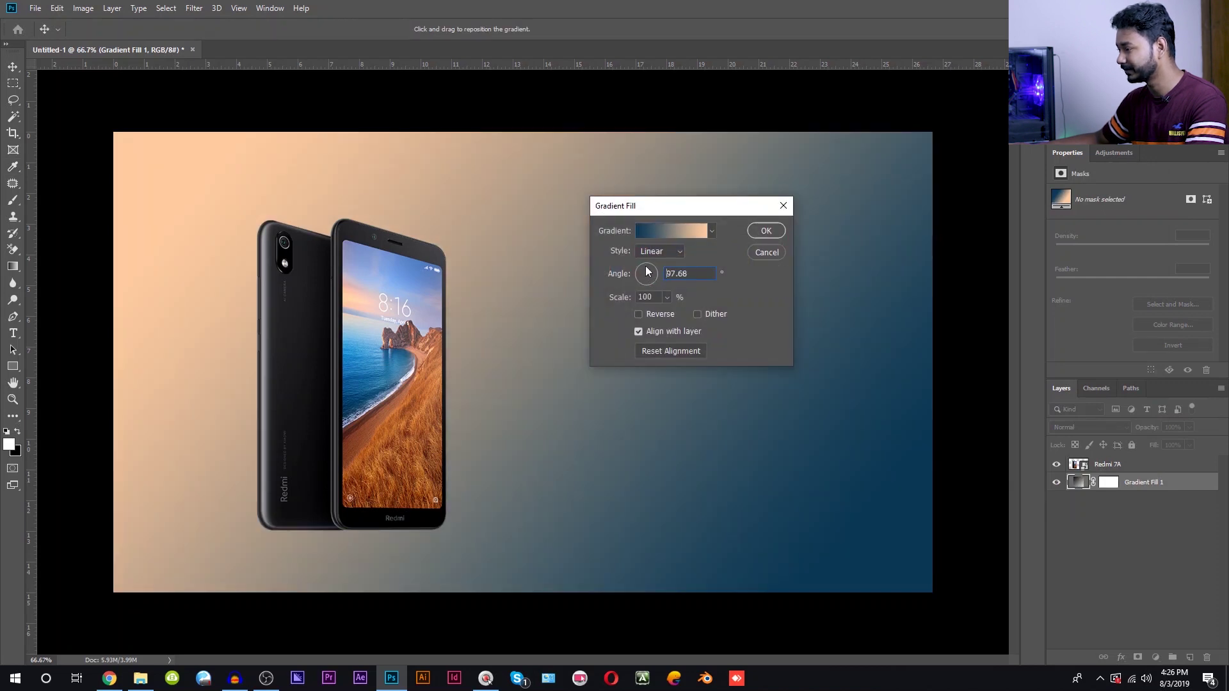
pyautogui.click(653, 269)
pyautogui.click(652, 269)
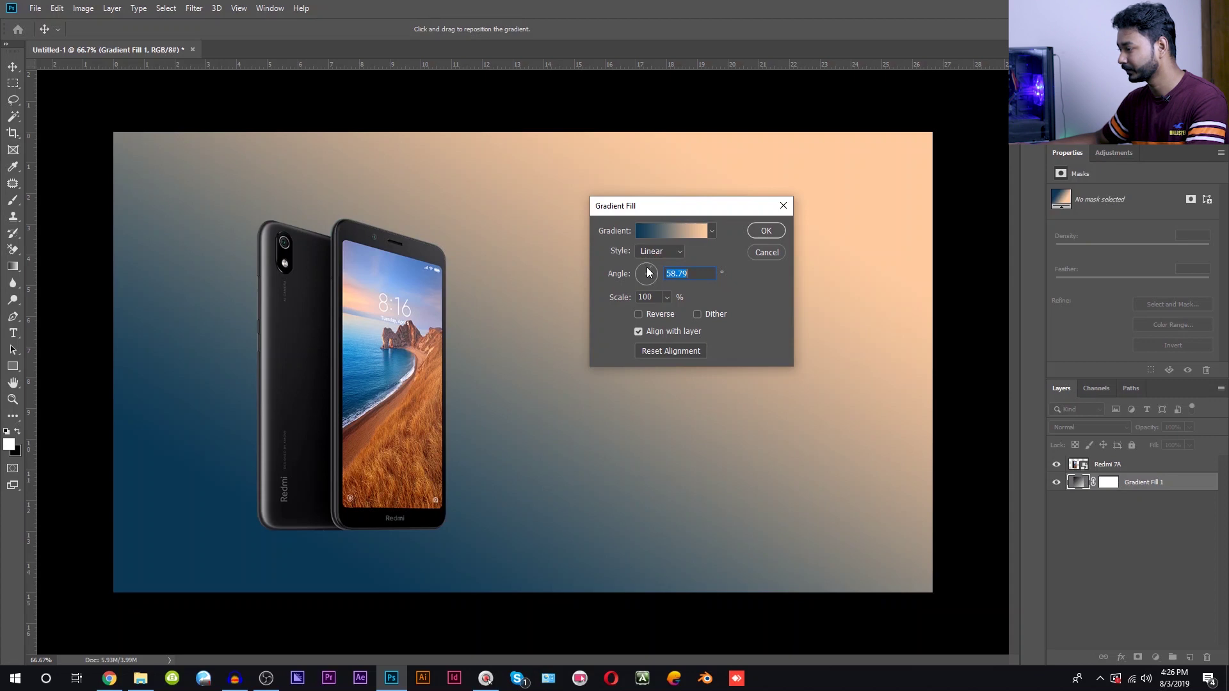
pyautogui.click(647, 264)
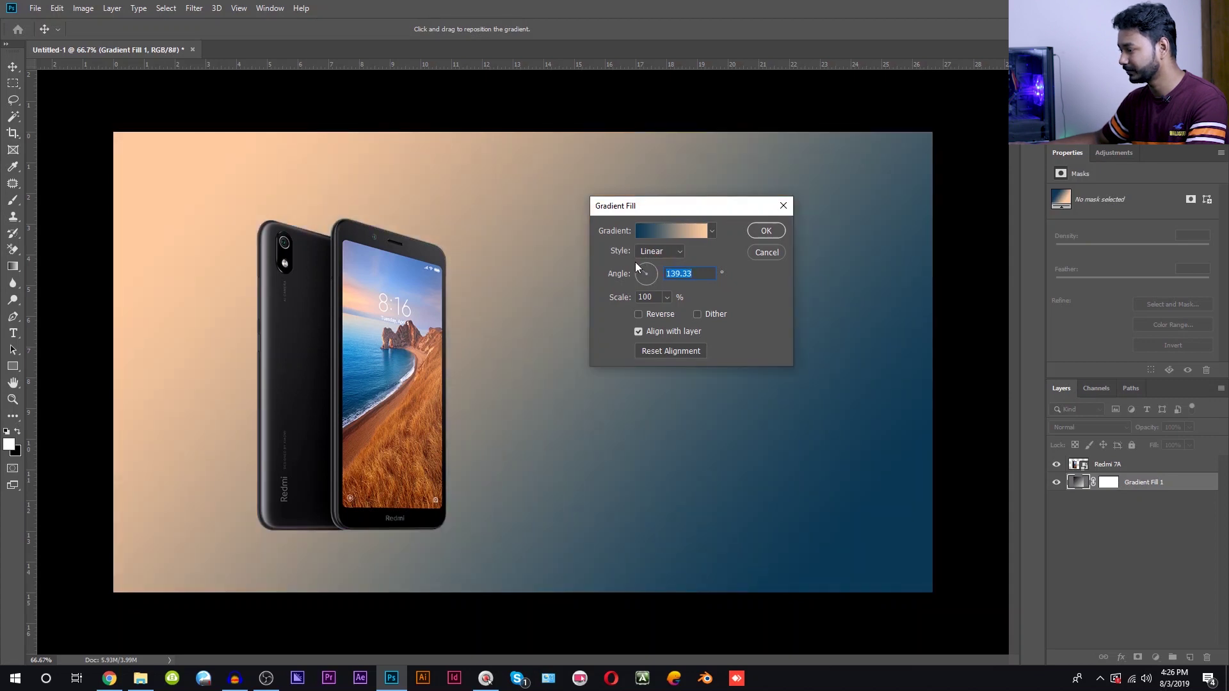
pyautogui.click(652, 265)
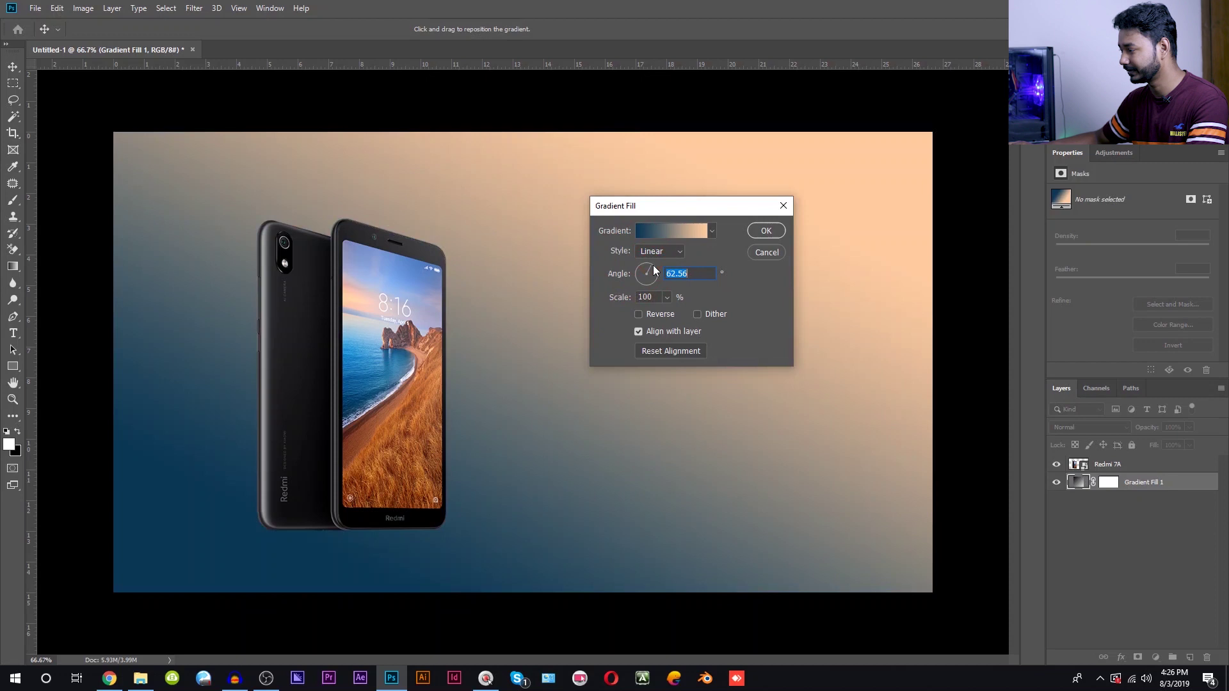
pyautogui.click(653, 265)
pyautogui.moveTo(667, 403); pyautogui.dragTo(590, 513)
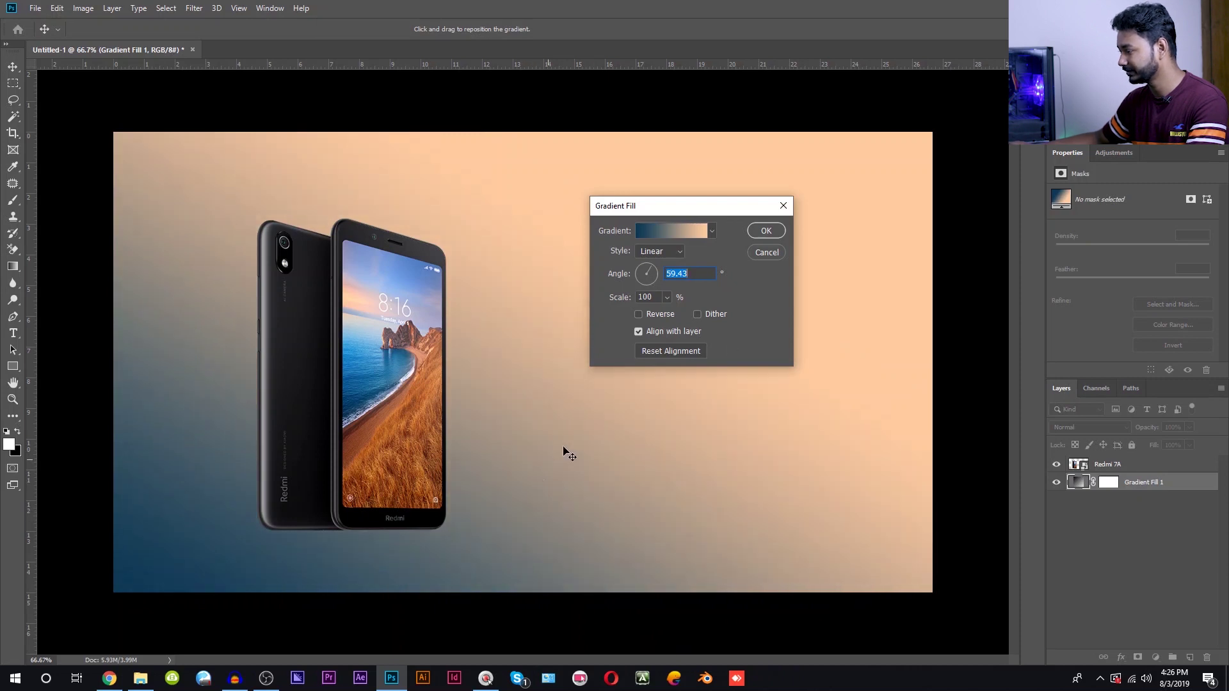
# Change the gradient's light end to pale grey-lavender #d7d5e4 sampled from the wallpaper.
pyautogui.click(666, 230)
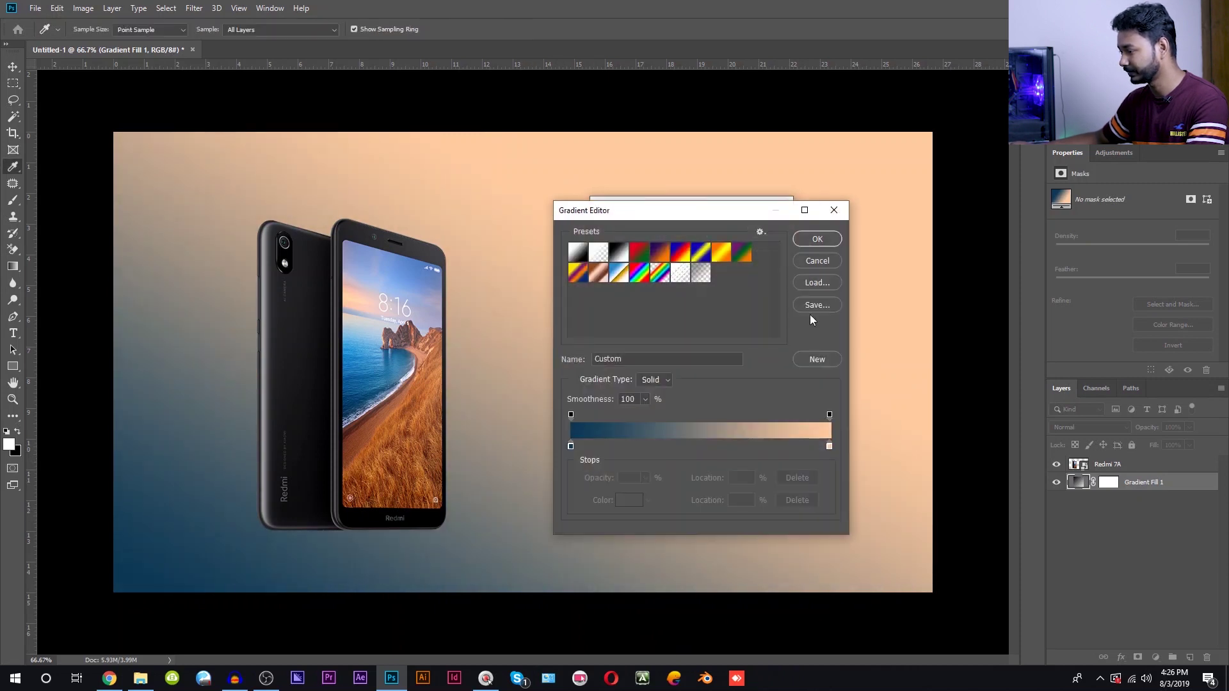
pyautogui.doubleClick(828, 446)
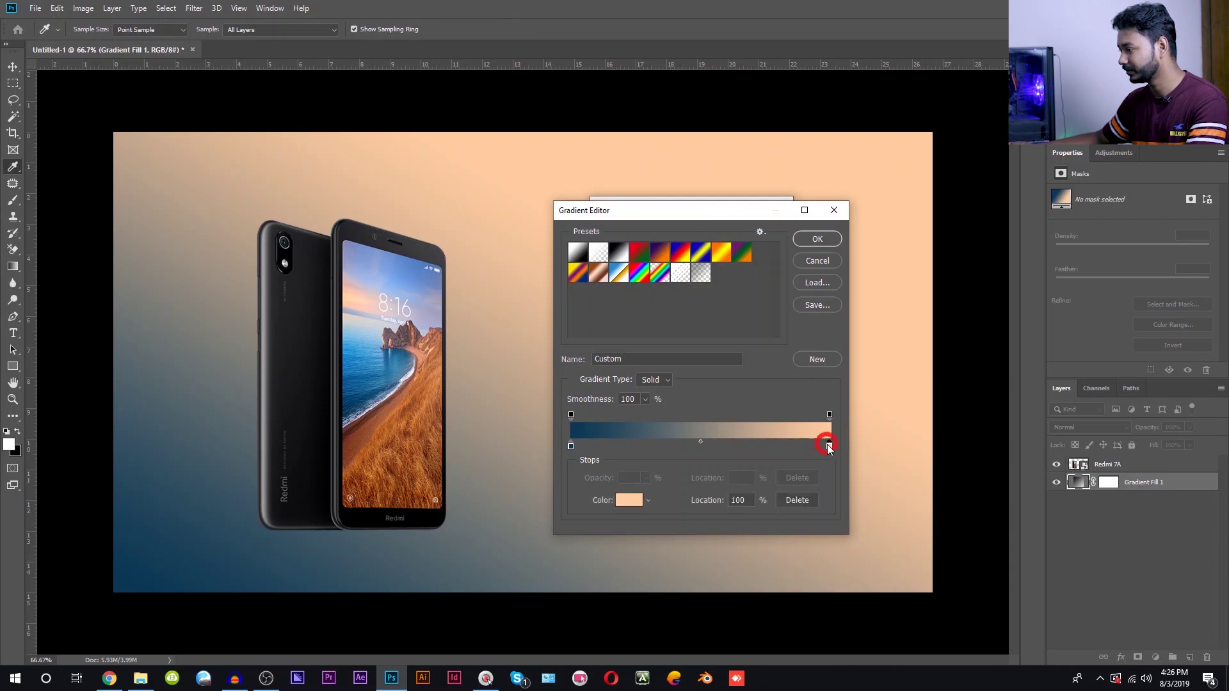
pyautogui.click(407, 376)
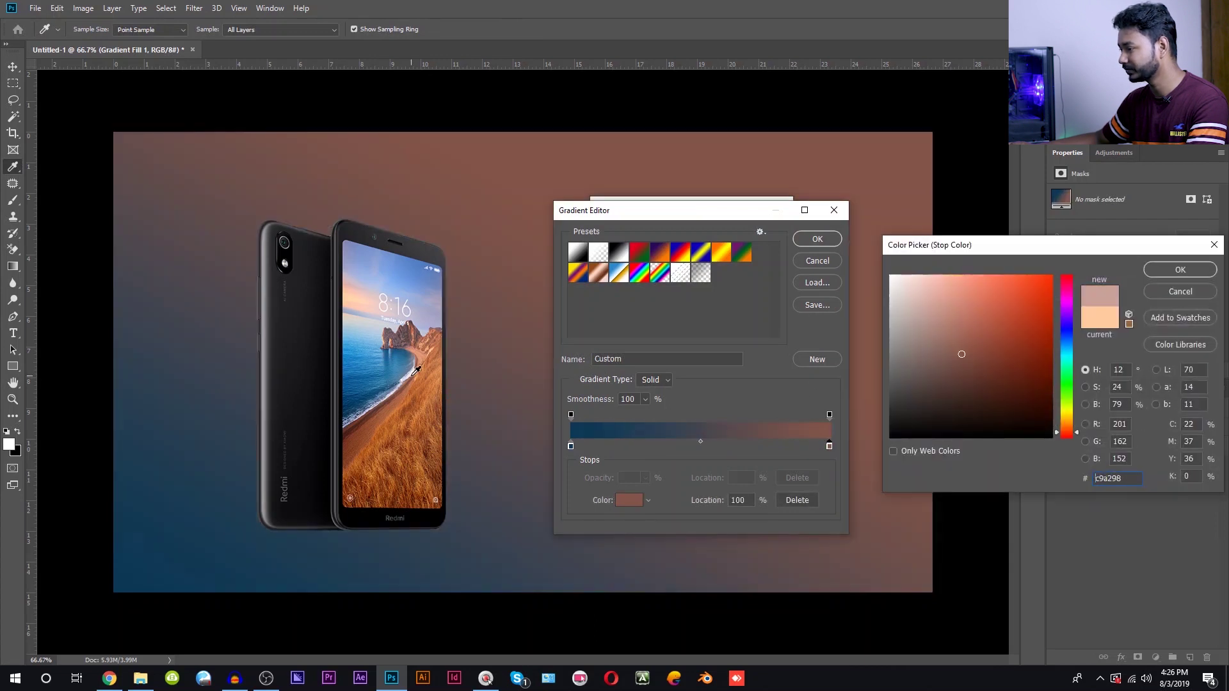
pyautogui.click(413, 372)
pyautogui.click(412, 373)
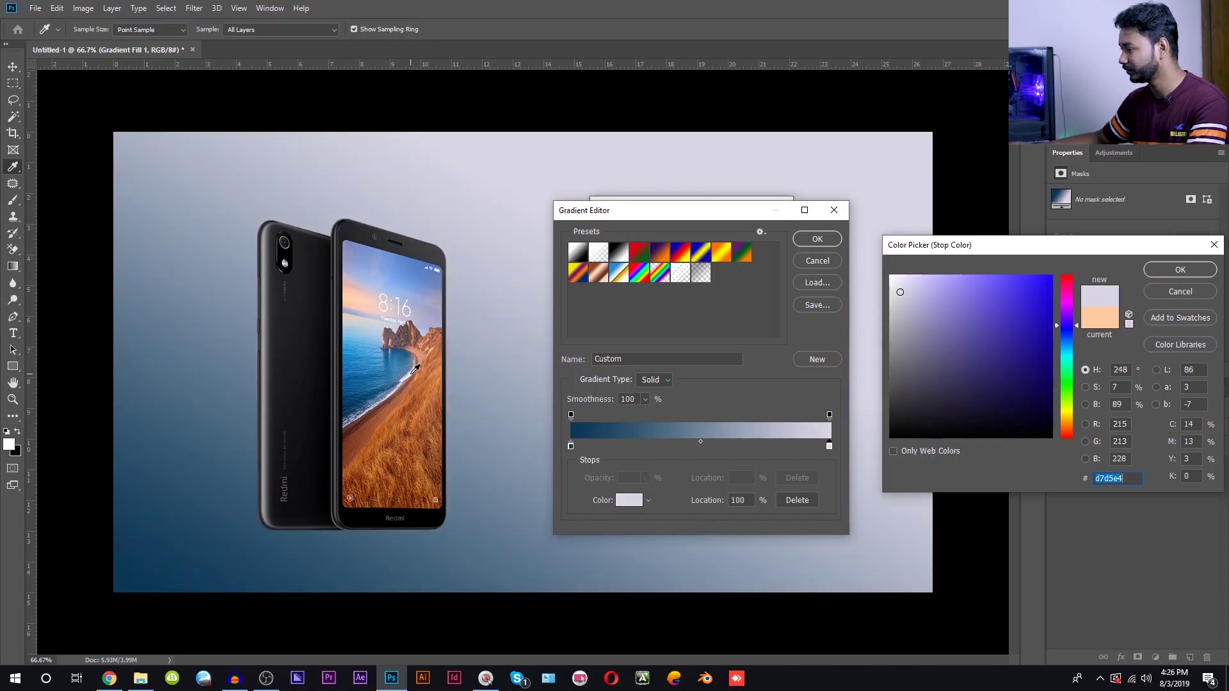
pyautogui.click(1169, 270)
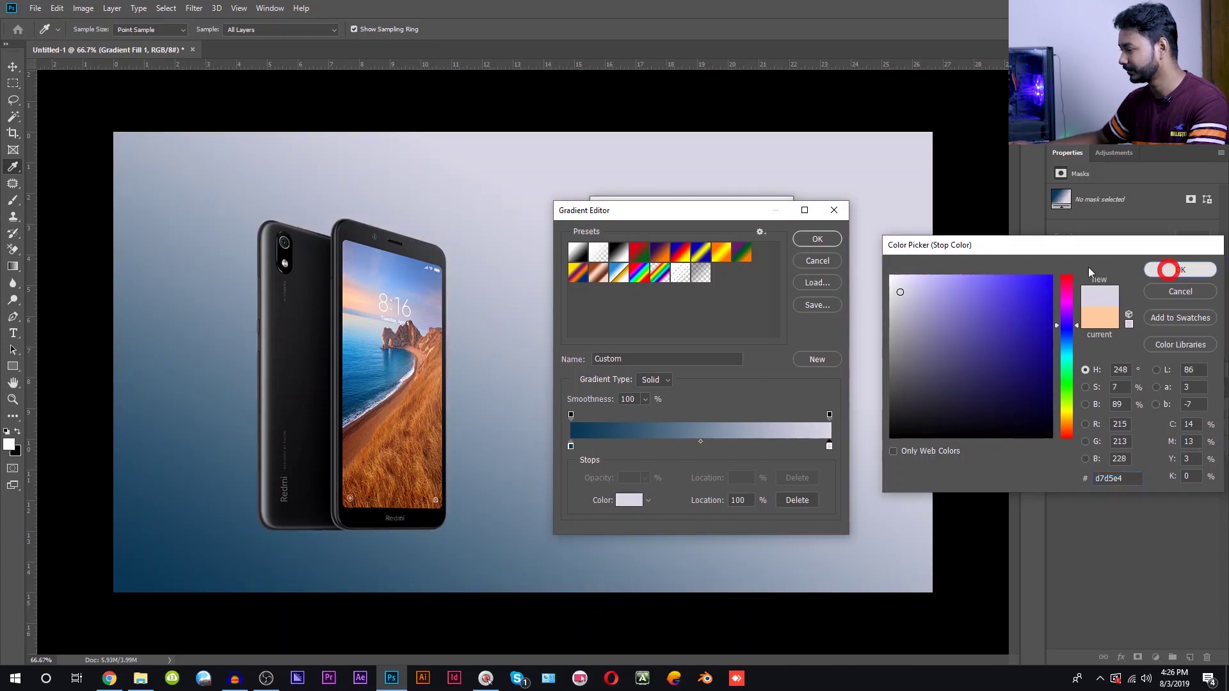
# Drag the gradient so dark blue sits bottom-left and commit it at 59.43°.
pyautogui.click(815, 239)
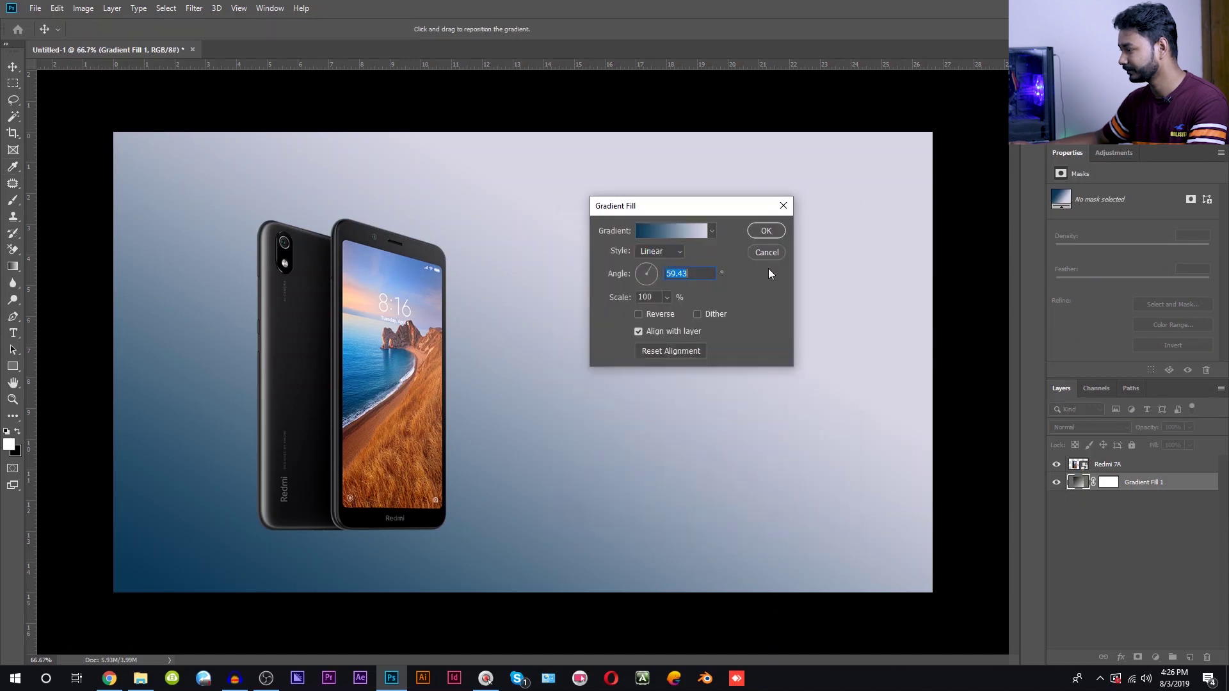
pyautogui.moveTo(565, 461); pyautogui.dragTo(448, 509)
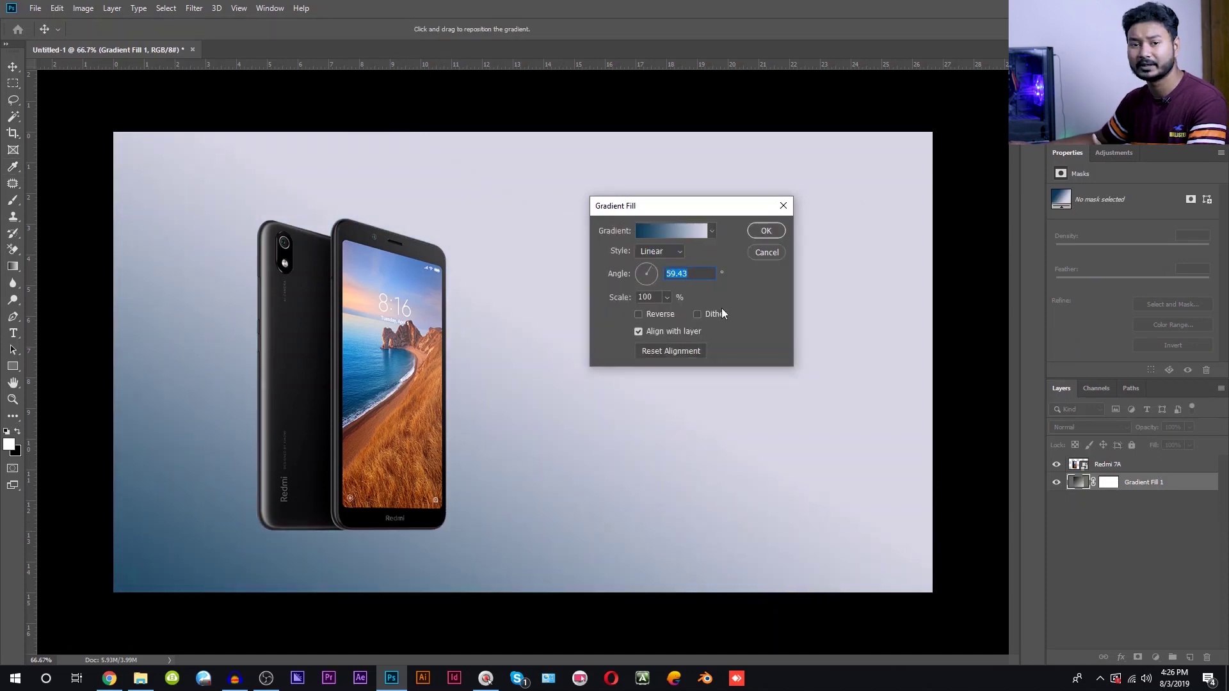
pyautogui.moveTo(702, 444)
pyautogui.mouseDown()
pyautogui.moveTo(672, 458)
pyautogui.moveTo(682, 443)
pyautogui.mouseUp()
pyautogui.click(682, 443)
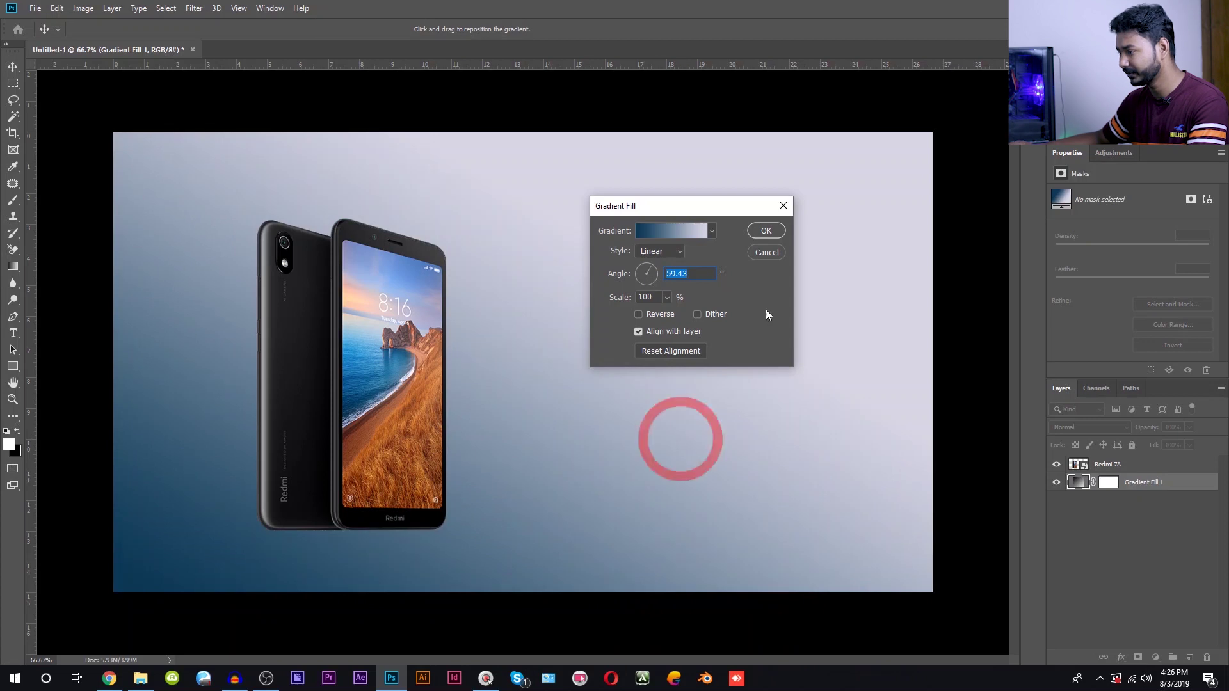
pyautogui.click(766, 230)
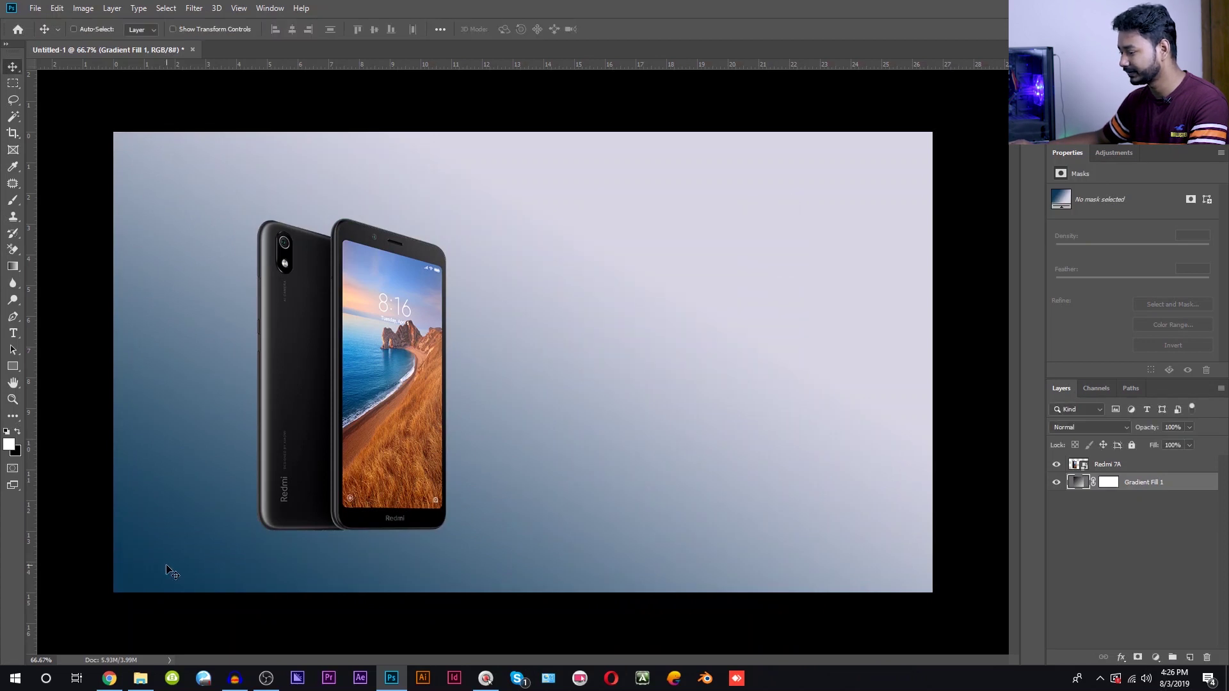
# Place Xiaomi Logo.png from the assets folder in the canvas's top-right corner.
pyautogui.click(140, 678)
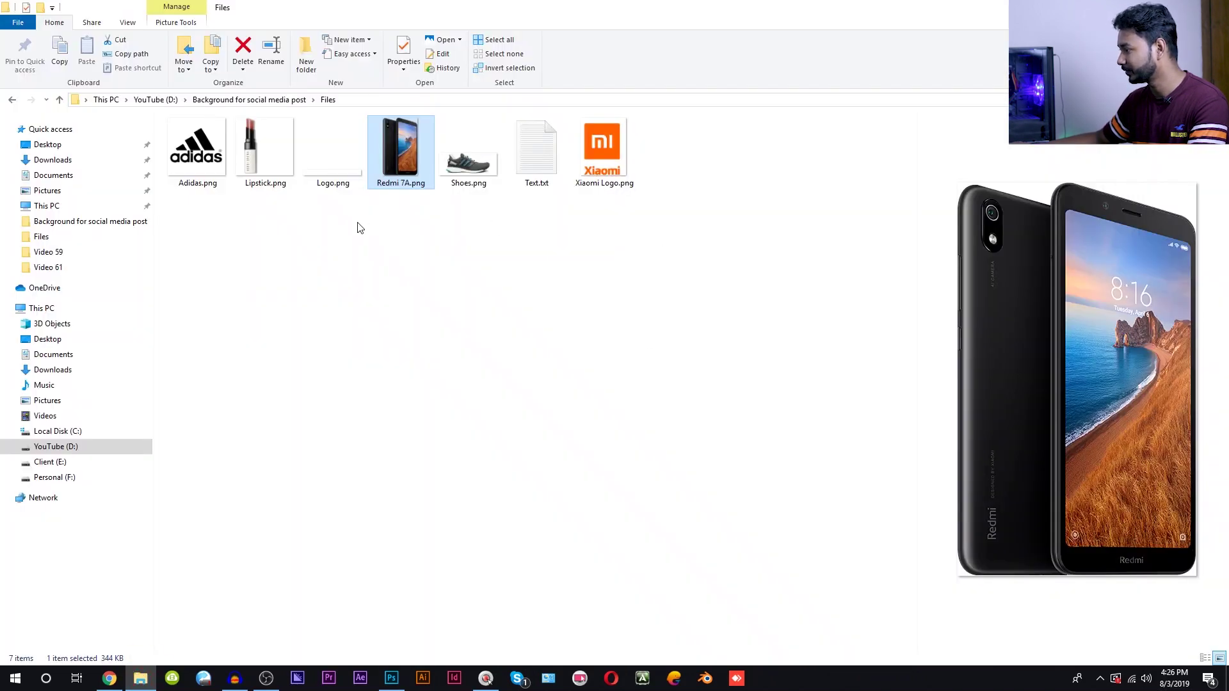
pyautogui.moveTo(599, 138); pyautogui.dragTo(880, 169)
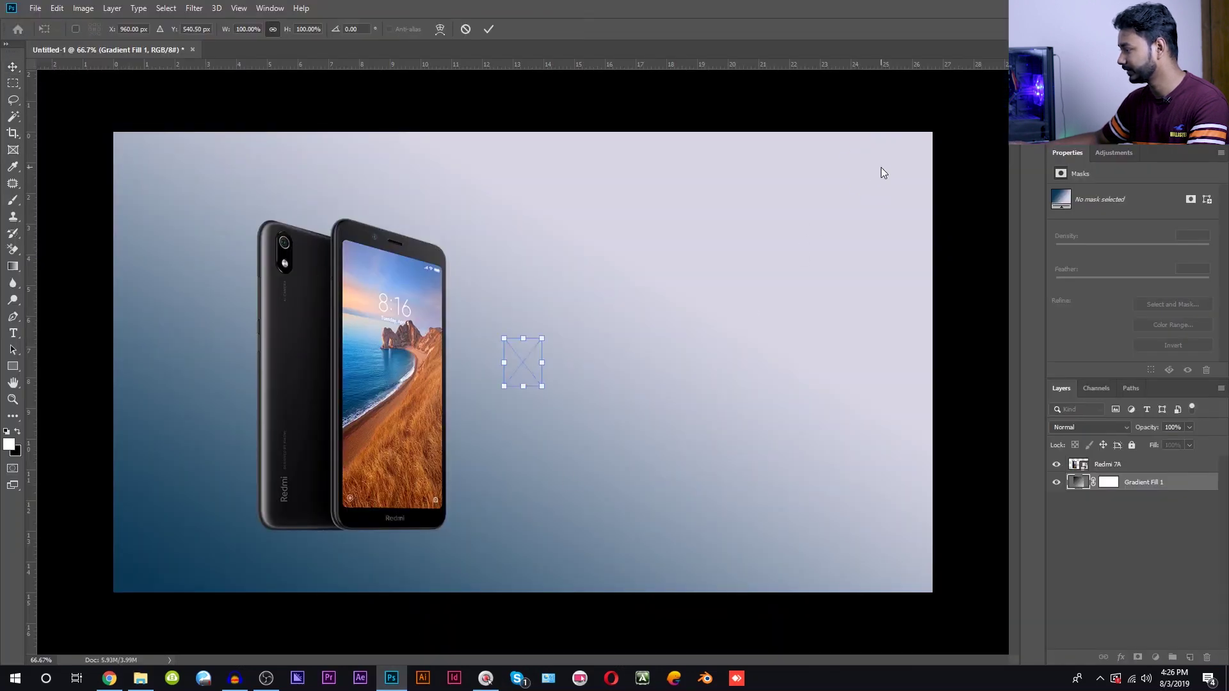
pyautogui.moveTo(526, 368); pyautogui.dragTo(905, 173)
pyautogui.press('Return')
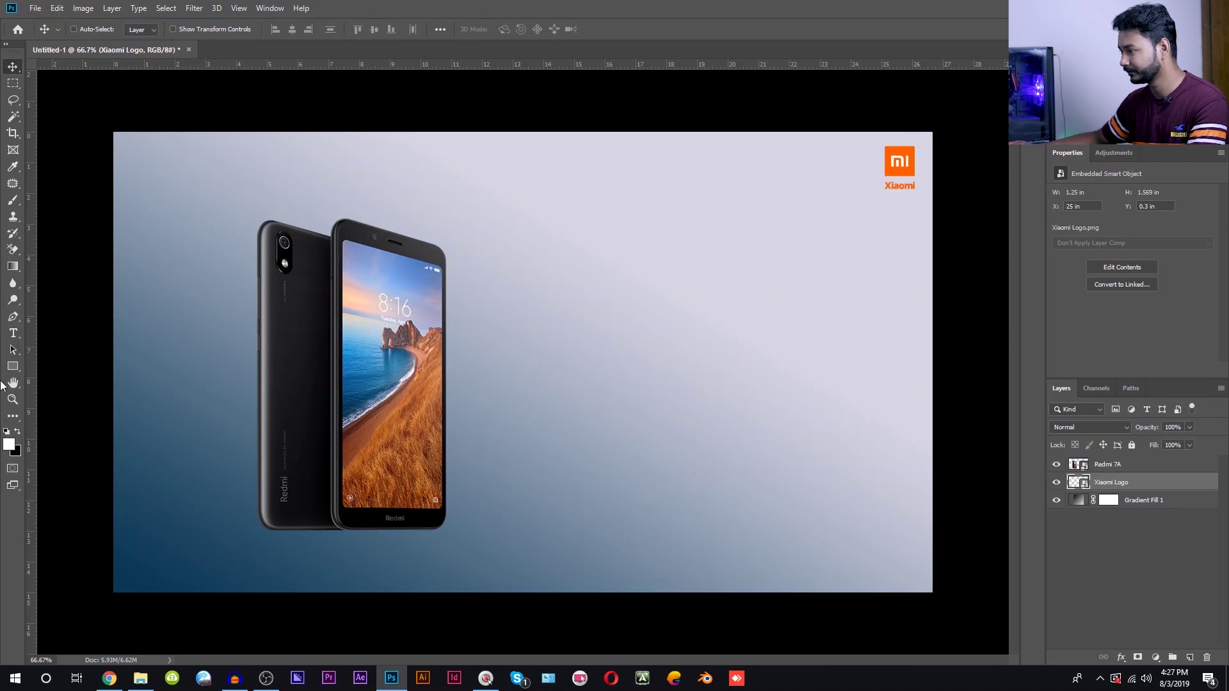
# Open Text.txt in Notepad, copy the Redmi 7A line, and return to Photoshop.
pyautogui.click(145, 680)
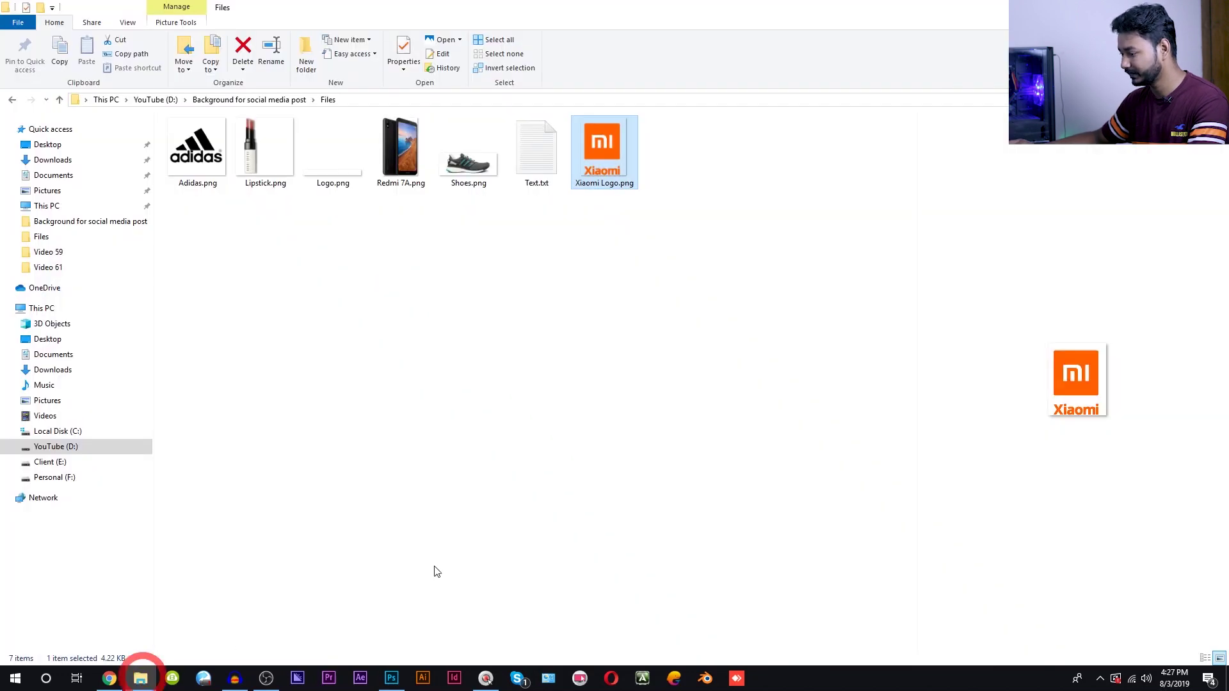
pyautogui.doubleClick(536, 153)
pyautogui.moveTo(390, 152); pyautogui.dragTo(341, 152)
pyautogui.hotkey('ctrl', 'c')
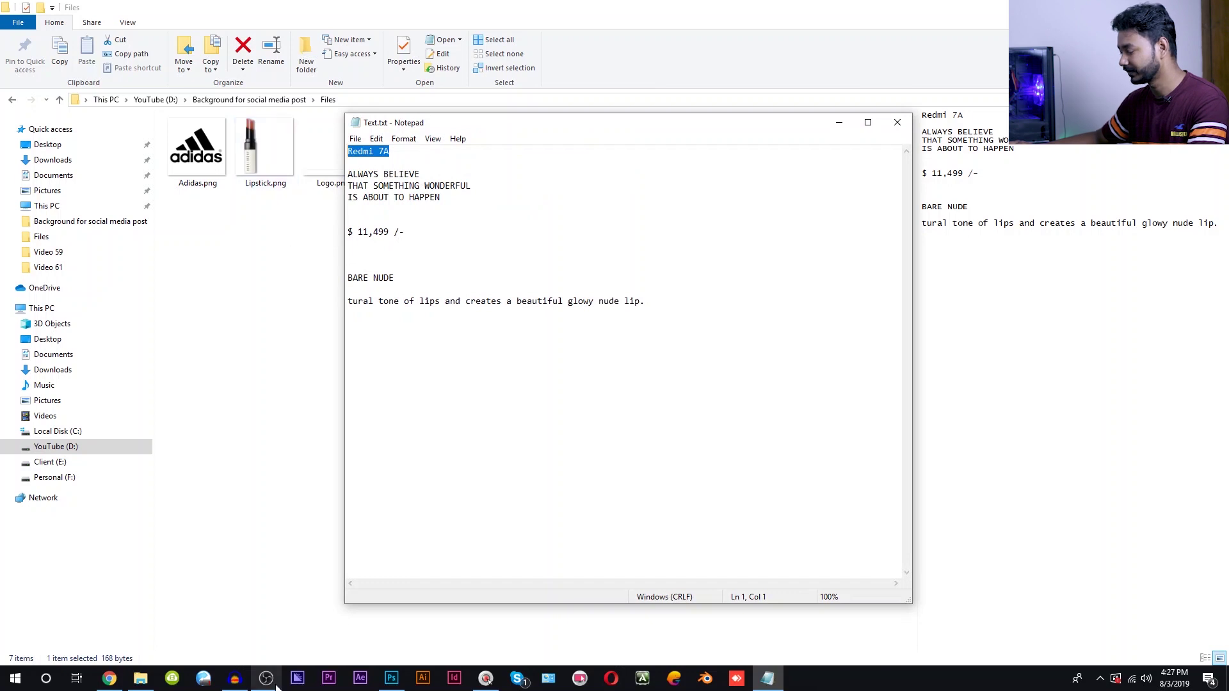
pyautogui.click(391, 678)
pyautogui.click(12, 338)
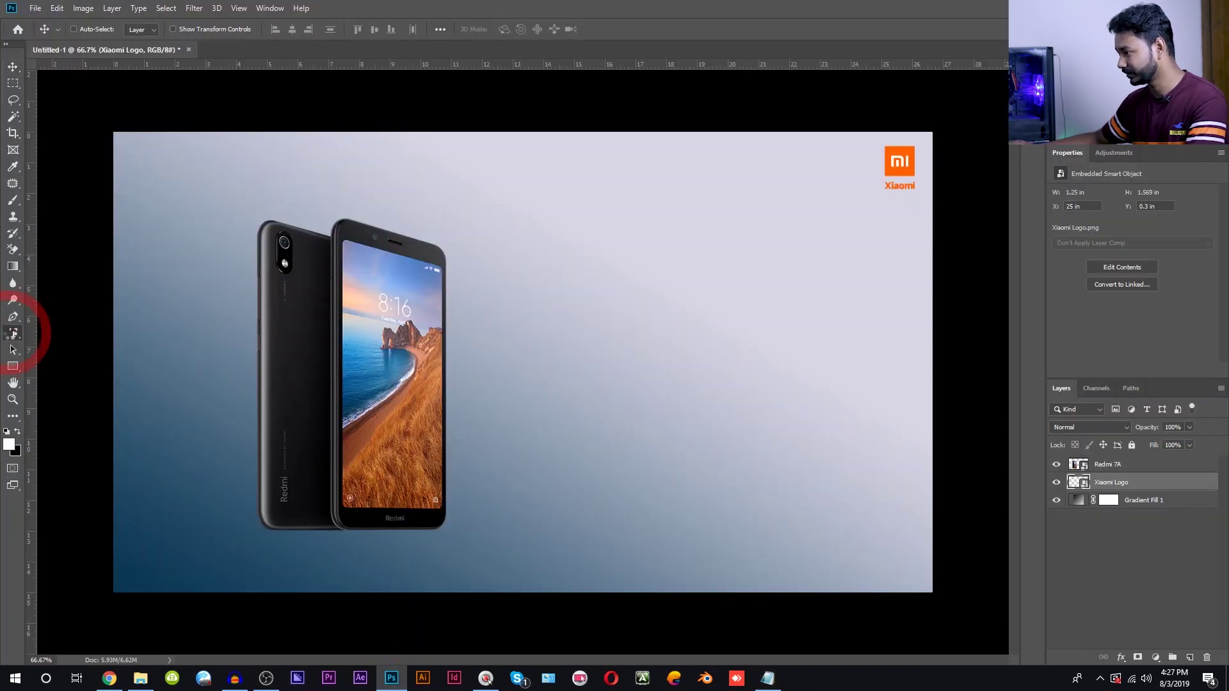
# Paste 'Redmi 7A' as a new text layer to the right of the phone, near the top.
pyautogui.click(557, 254)
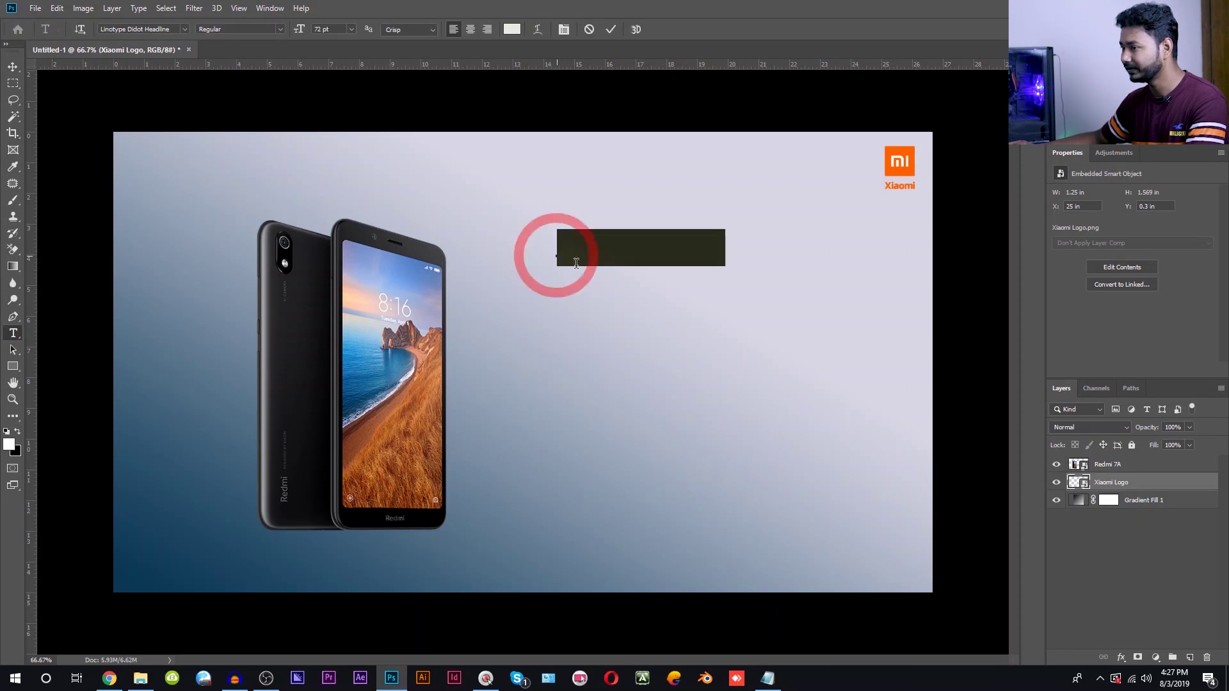
pyautogui.hotkey('ctrl', 'v')
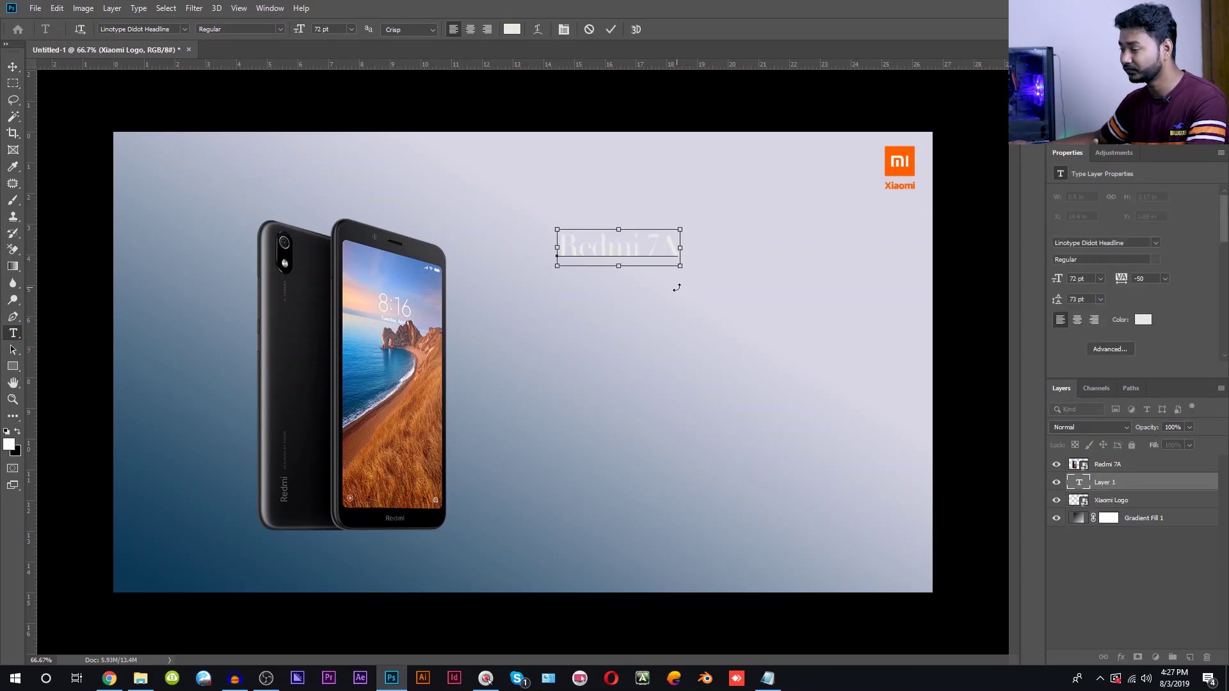
pyautogui.hotkey('ctrl', 'a')
pyautogui.moveTo(651, 324); pyautogui.dragTo(609, 356)
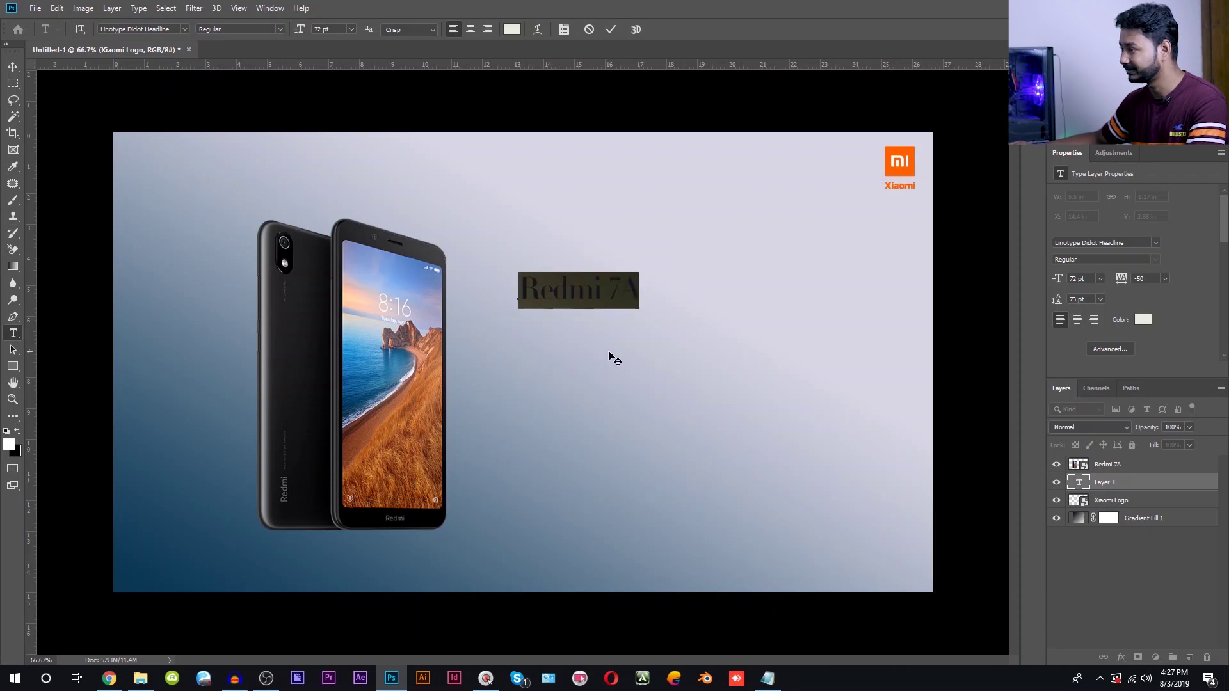
pyautogui.moveTo(608, 361); pyautogui.dragTo(622, 343)
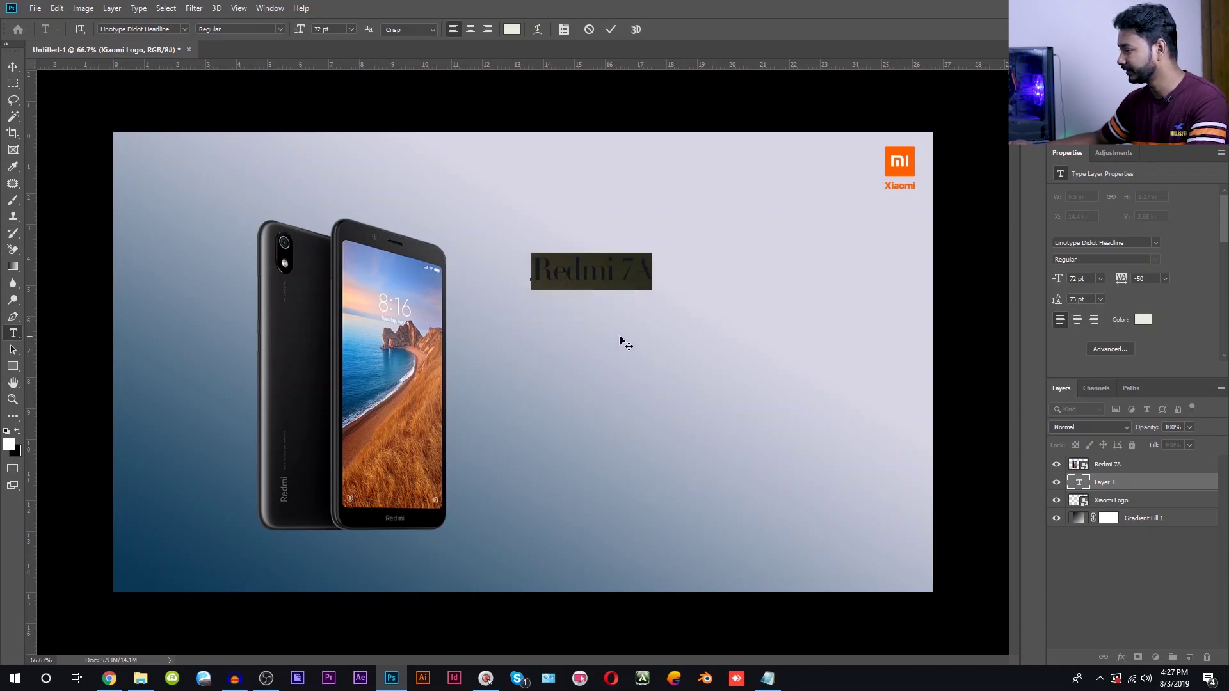
# Set the Redmi 7A title colour to pure black (000000).
pyautogui.click(511, 29)
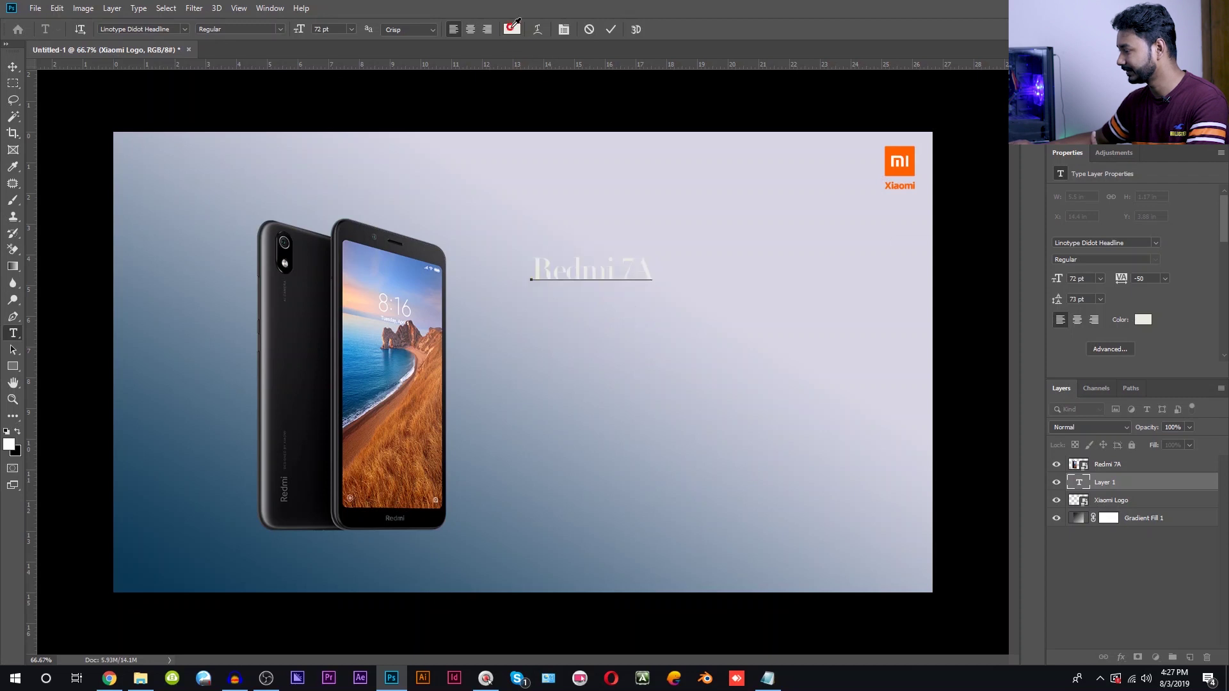
pyautogui.moveTo(915, 397); pyautogui.dragTo(870, 449)
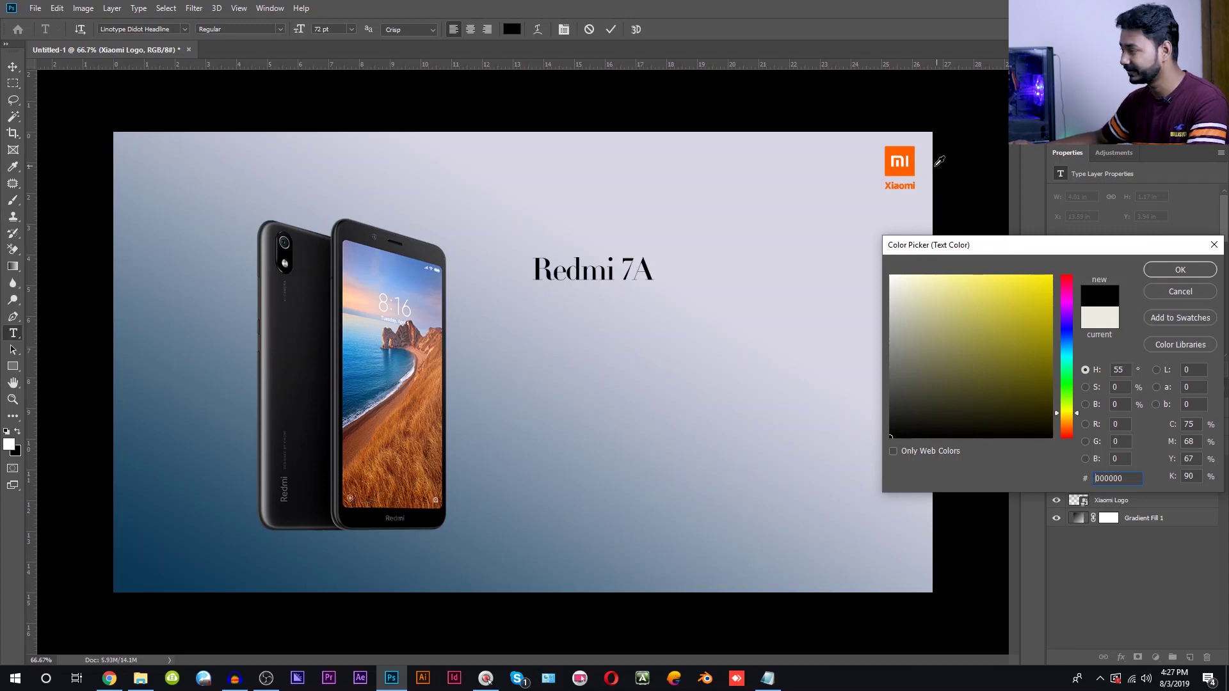
pyautogui.click(908, 164)
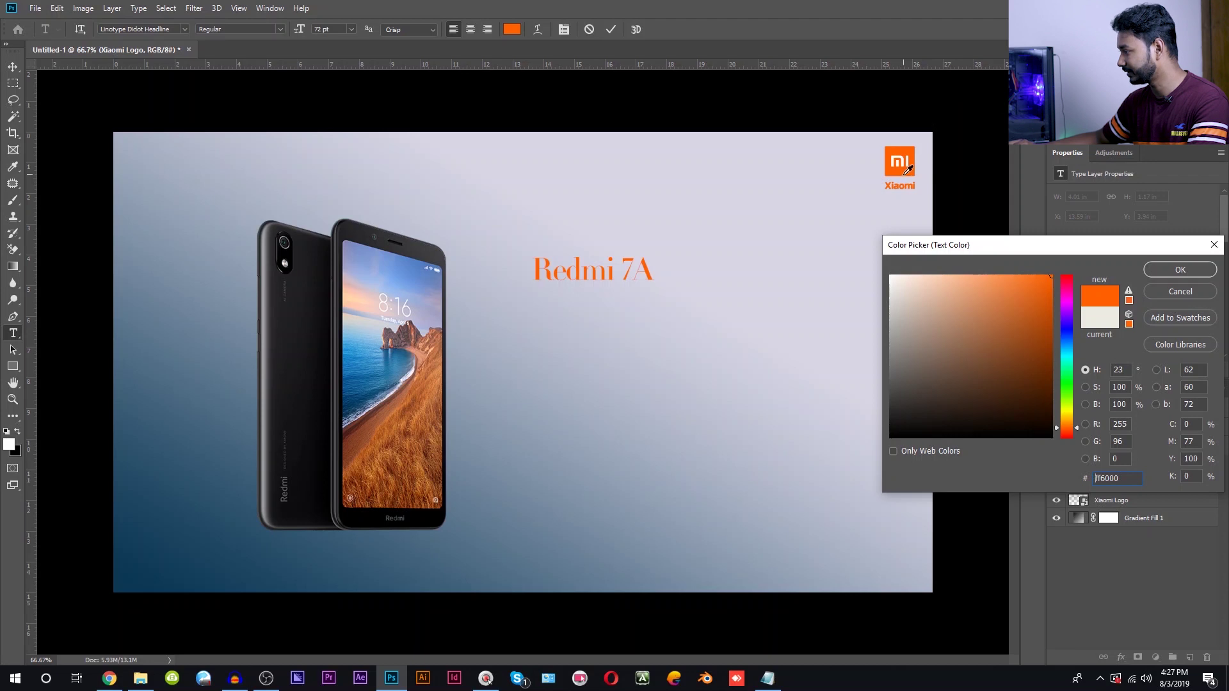
pyautogui.click(704, 621)
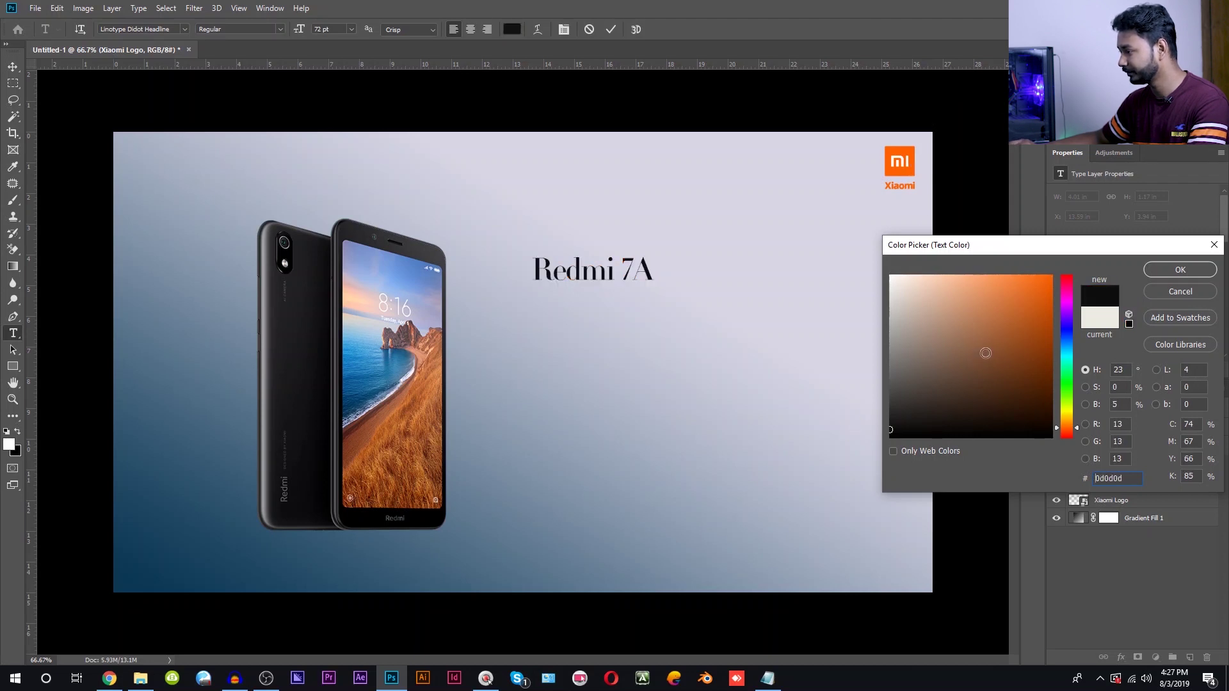
pyautogui.click(850, 459)
pyautogui.click(1179, 269)
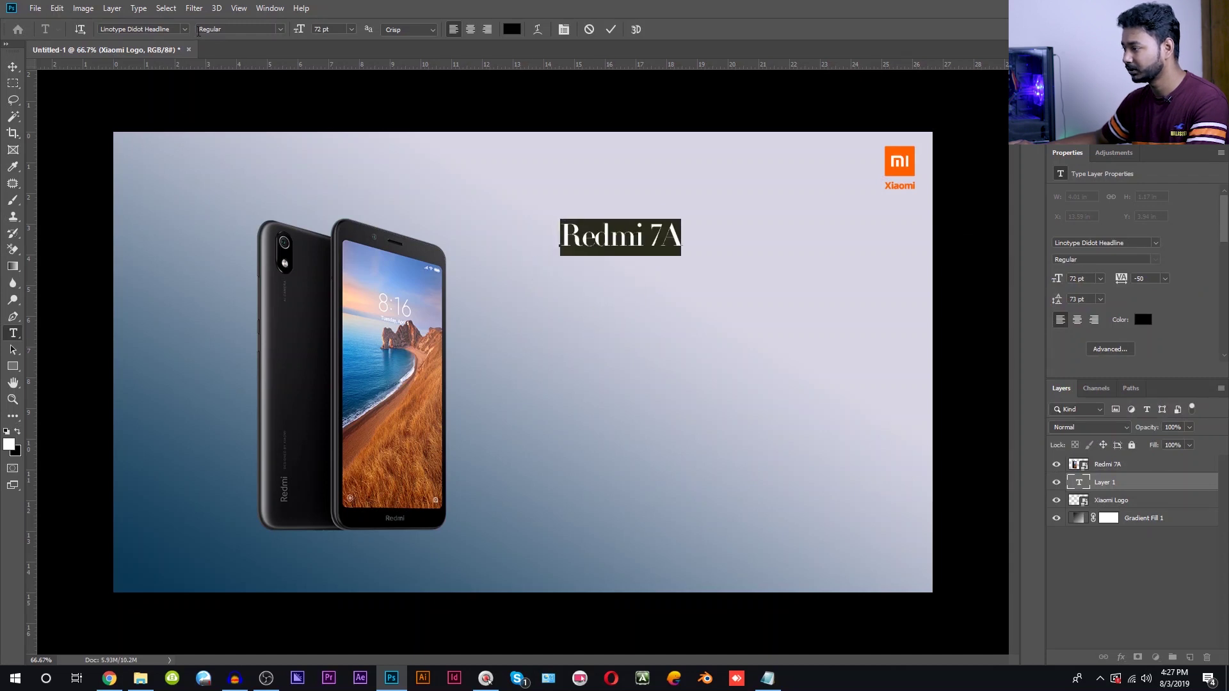
# Change the Redmi 7A title font to Lato Bold.
pyautogui.click(182, 30)
pyautogui.click(157, 29)
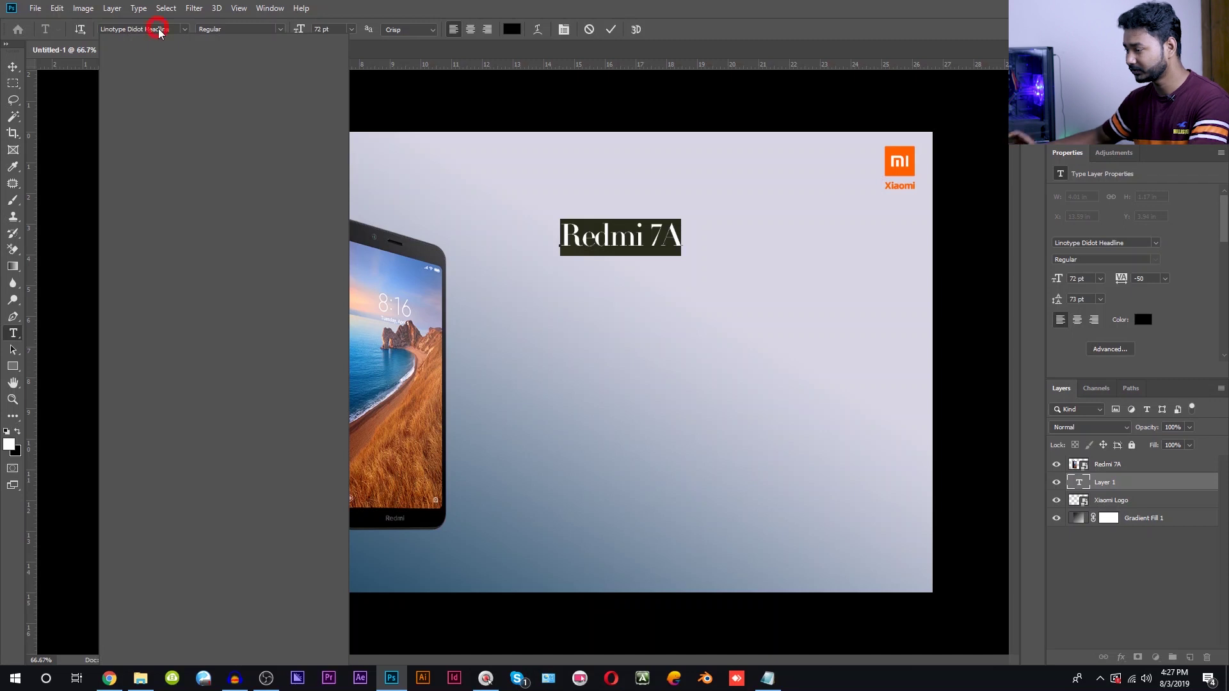
pyautogui.click(185, 29)
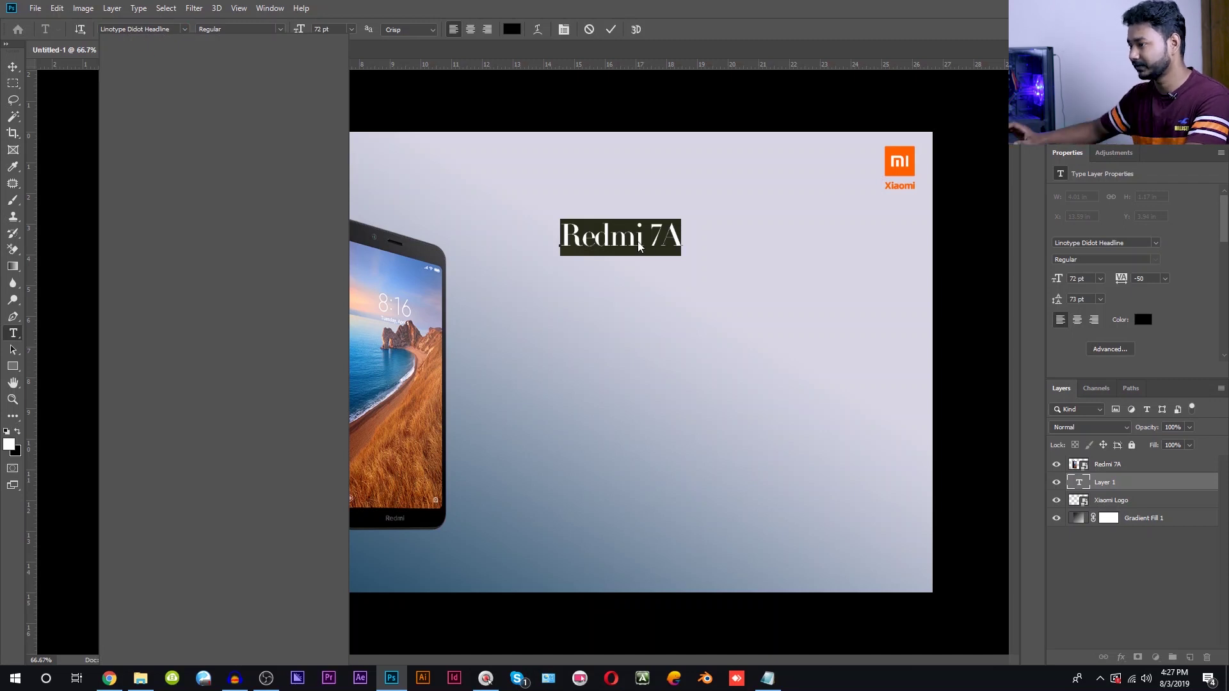
pyautogui.click(152, 29)
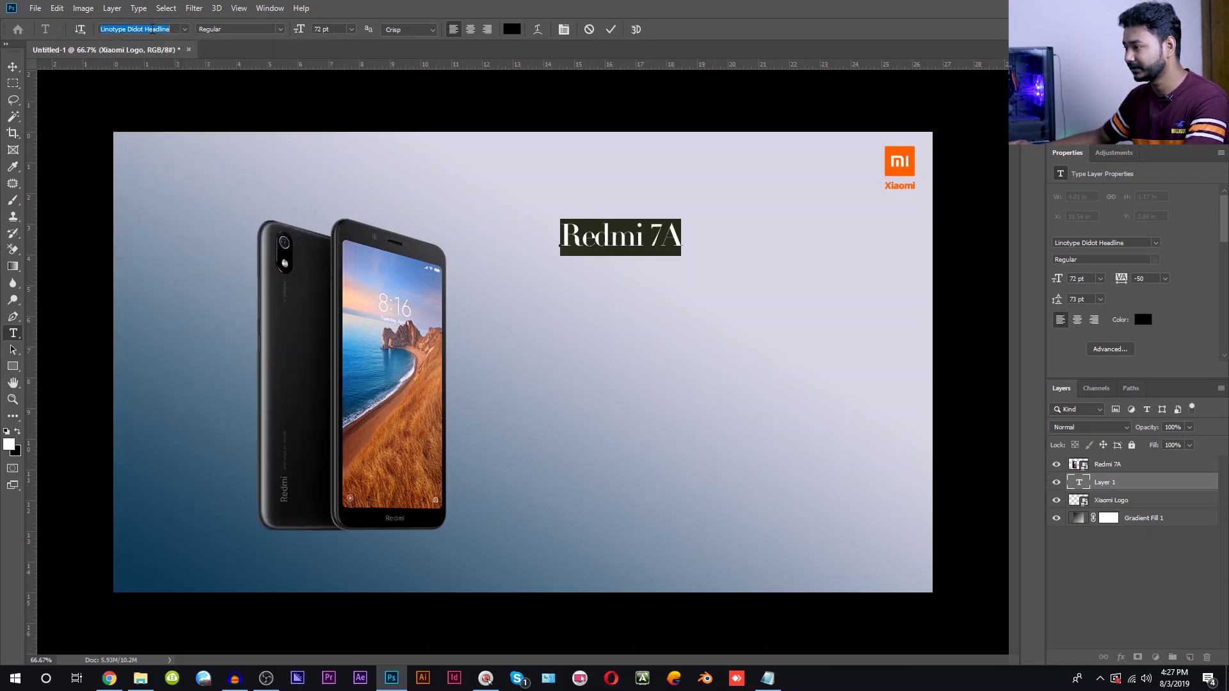
pyautogui.write('la')
pyautogui.write('to')
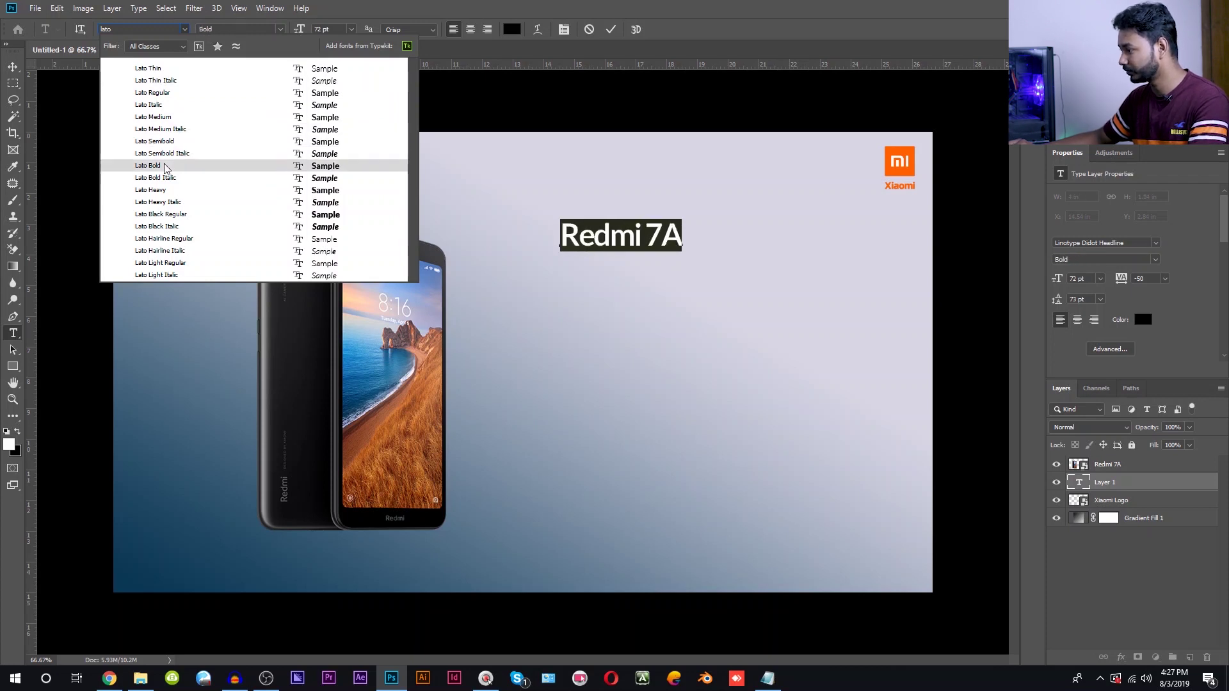
pyautogui.click(148, 165)
pyautogui.click(13, 67)
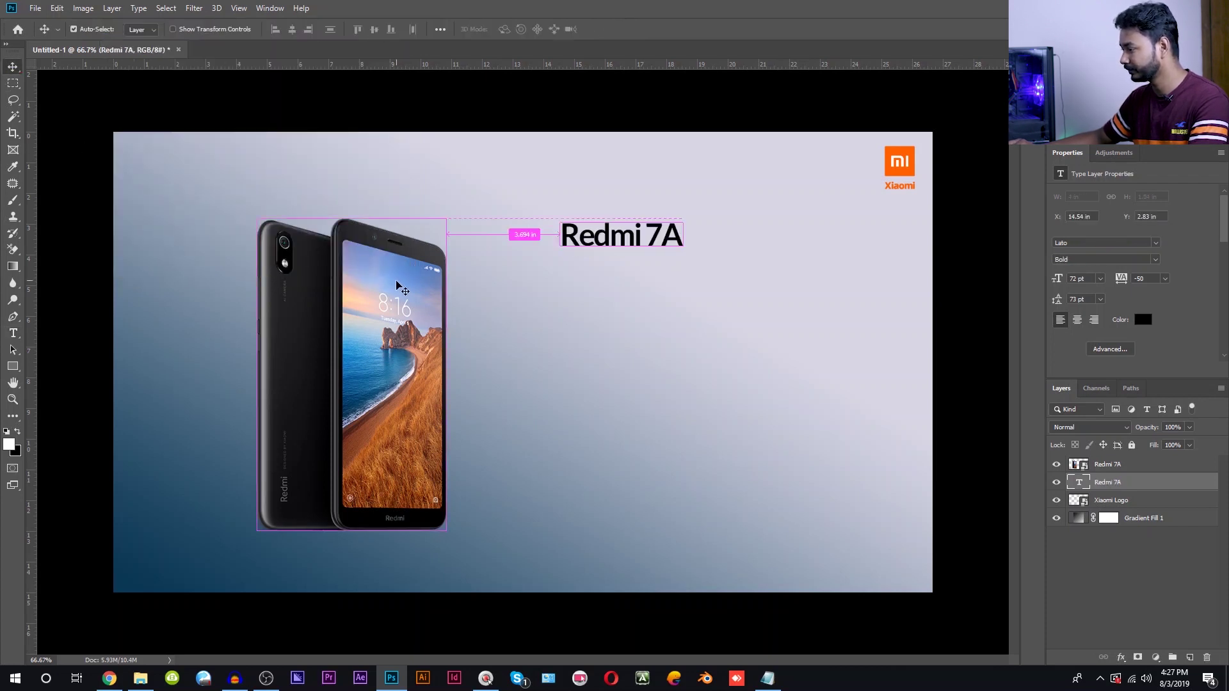
# Enlarge the title to about 116.54 pt, then bring up the Redmi Y3 reference in Chrome.
pyautogui.hotkey('ctrl', 't')
pyautogui.moveTo(684, 248); pyautogui.dragTo(684, 274)
pyautogui.press('Return')
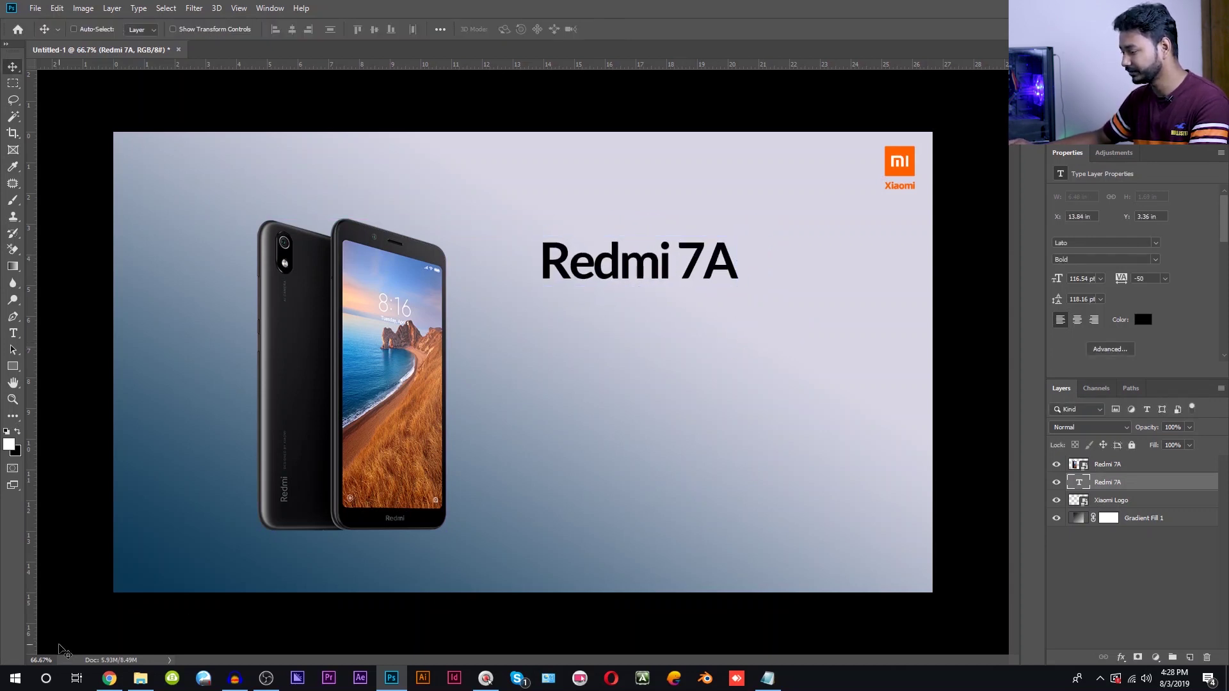
pyautogui.click(109, 678)
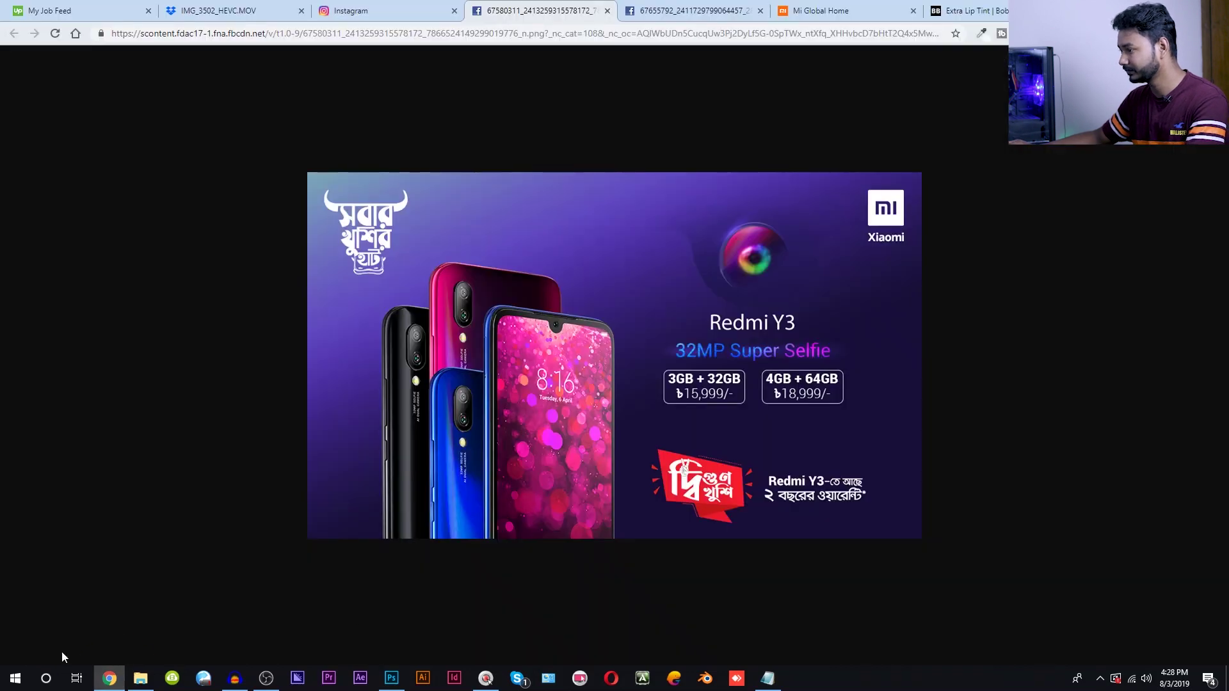
# Copy the three 'ALWAYS BELIEVE … IS ABOUT TO HAPPEN' lines from Text.txt and return to Photoshop.
pyautogui.click(110, 677)
pyautogui.click(140, 678)
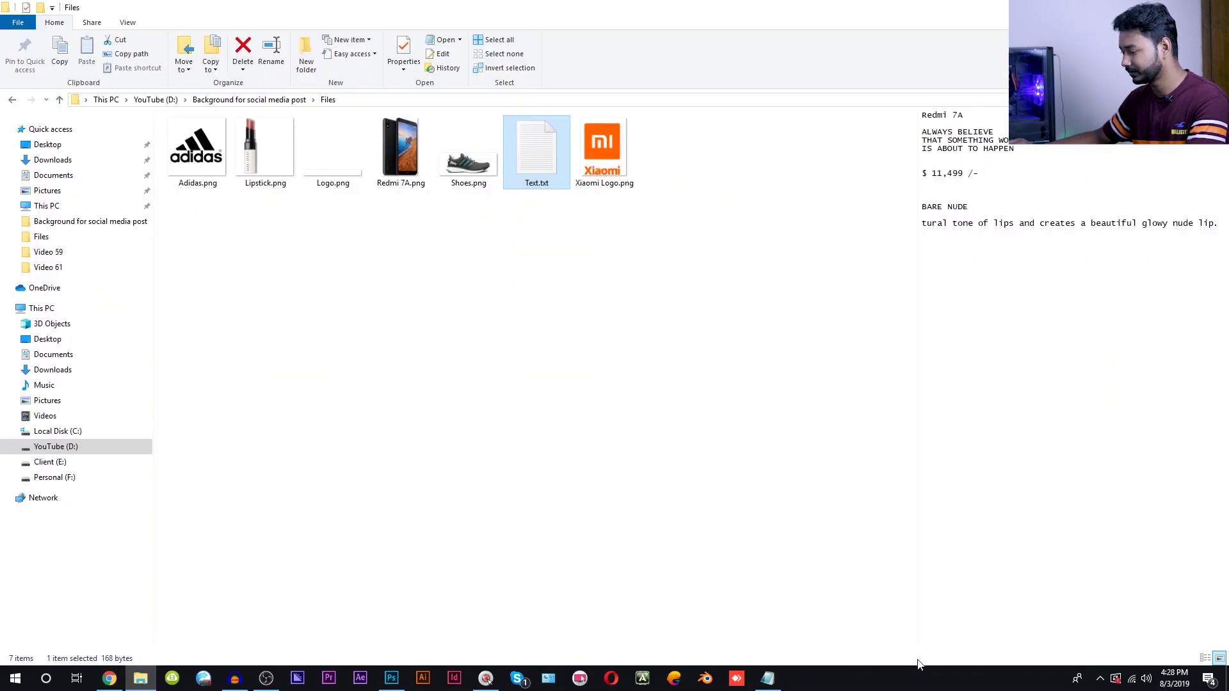
pyautogui.click(767, 678)
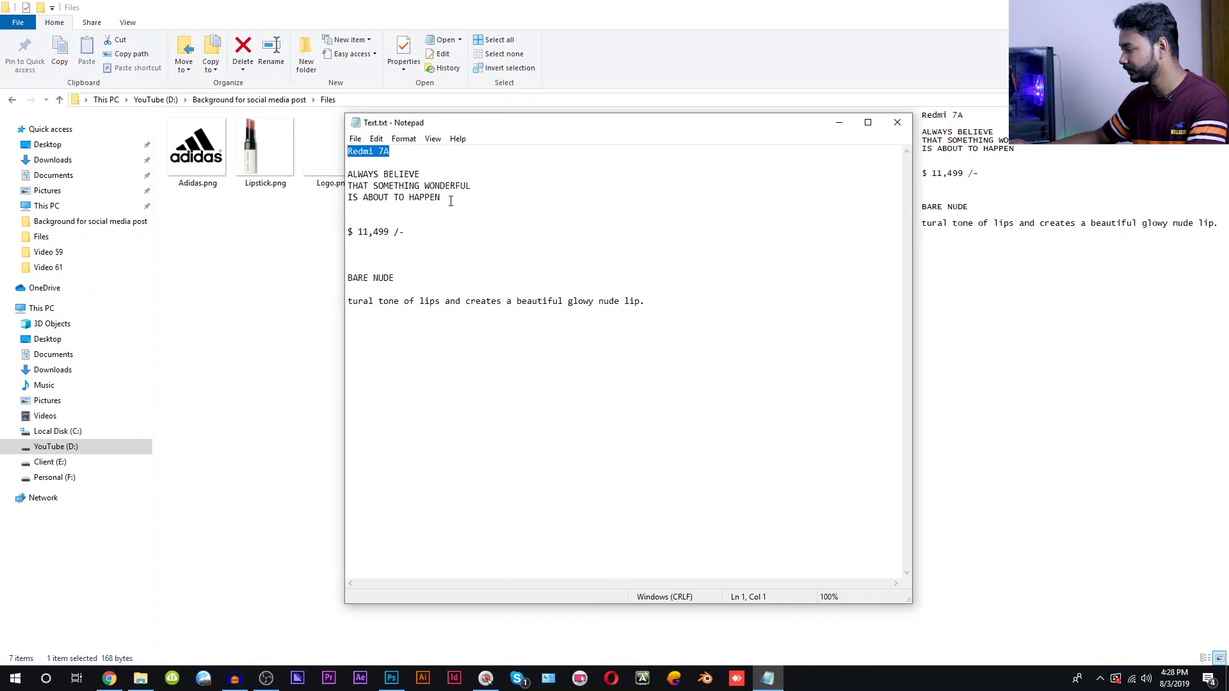
pyautogui.moveTo(450, 201); pyautogui.dragTo(346, 174)
pyautogui.click(391, 678)
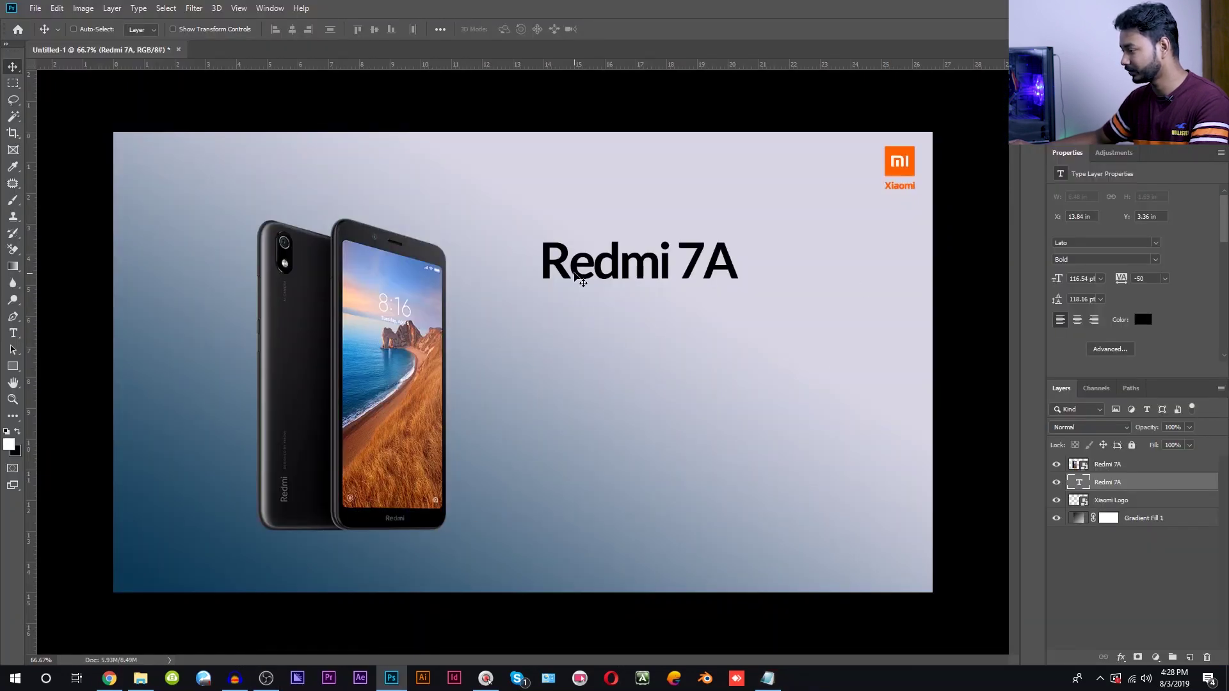
# Duplicate the Redmi 7A title just below it and paste the tagline into the copy.
pyautogui.moveTo(574, 270); pyautogui.dragTo(579, 330)
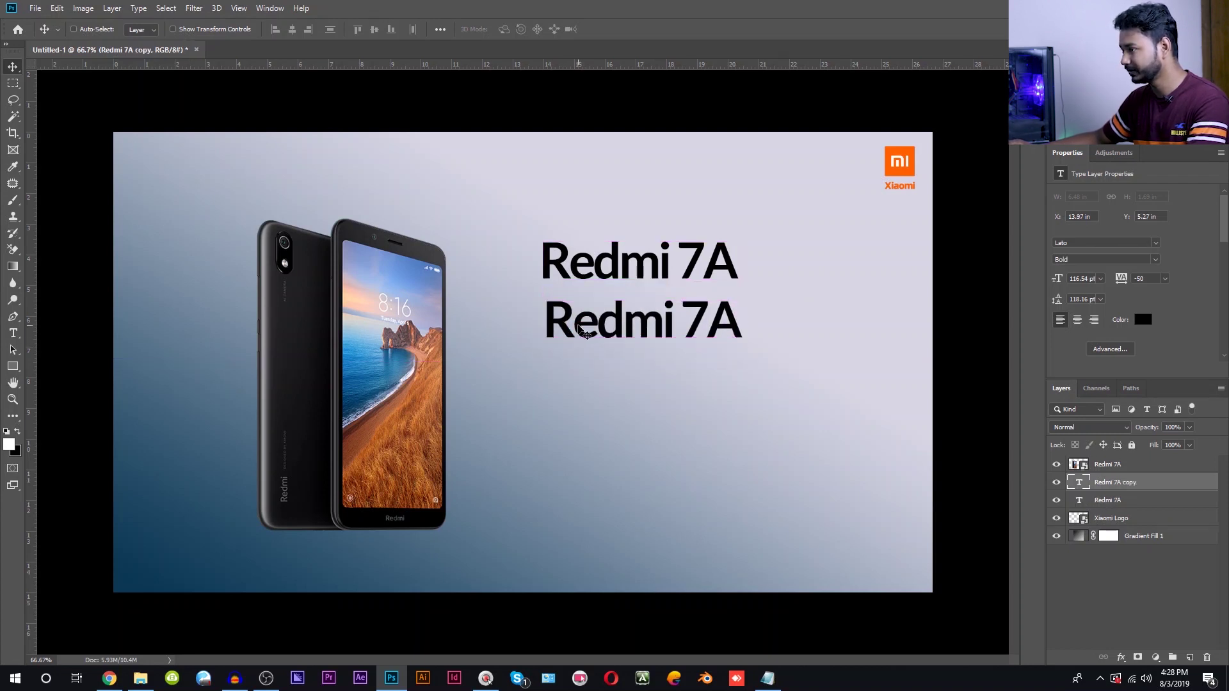
pyautogui.doubleClick(1086, 485)
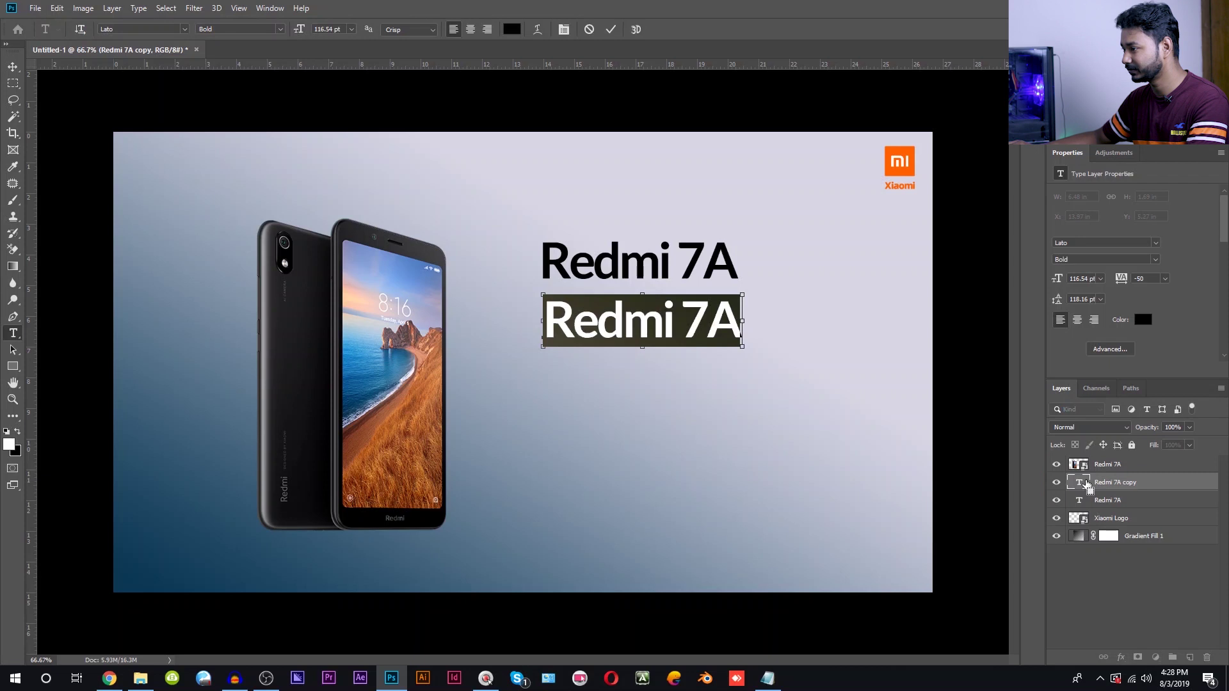
pyautogui.hotkey('ctrl', 'v')
pyautogui.hotkey('ctrl', 'a')
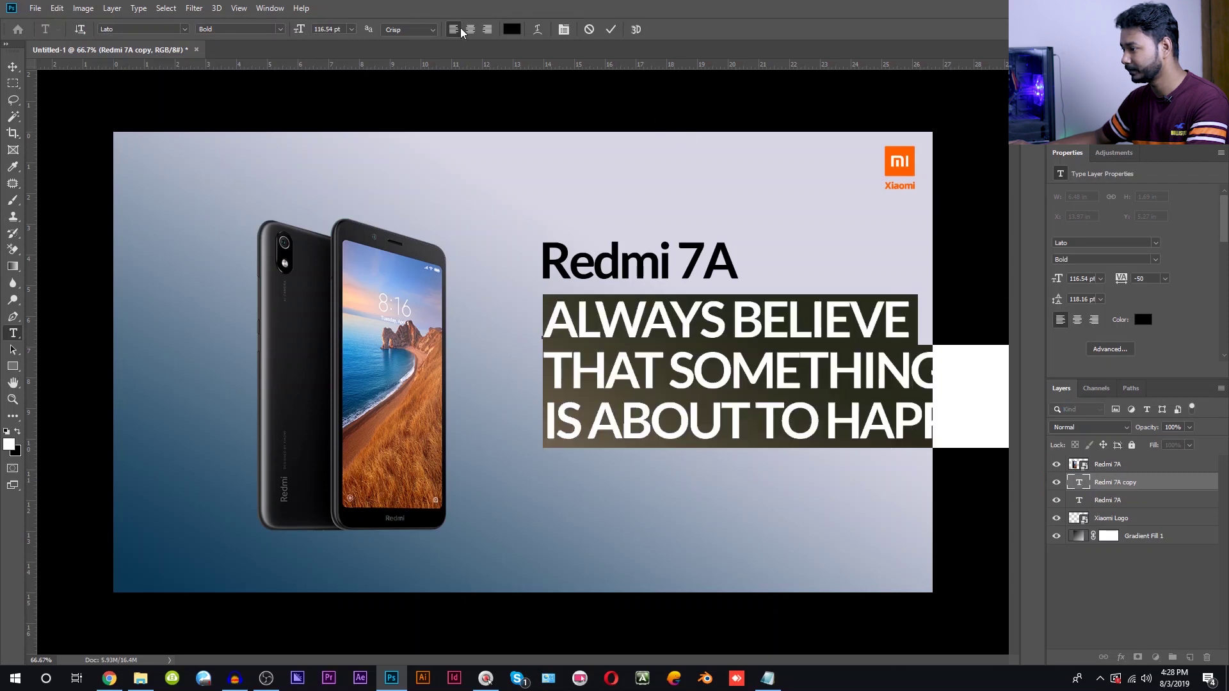
# Set the tagline text to 48 pt Lato Thin.
pyautogui.click(352, 28)
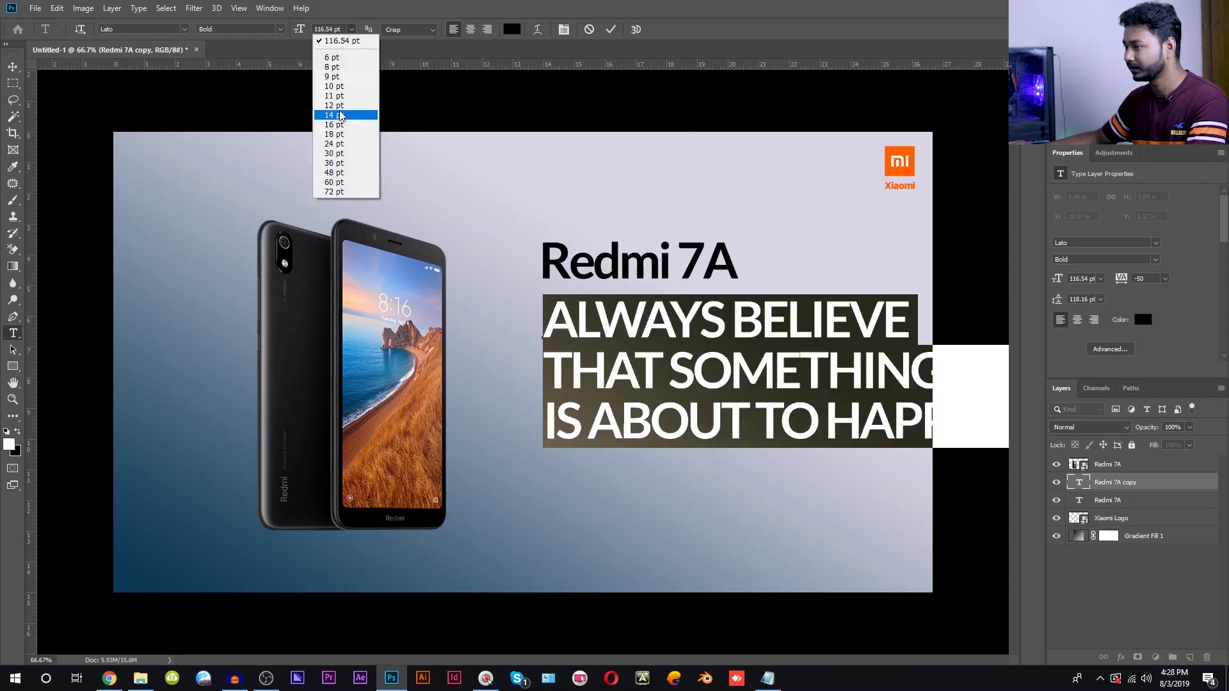
pyautogui.click(330, 173)
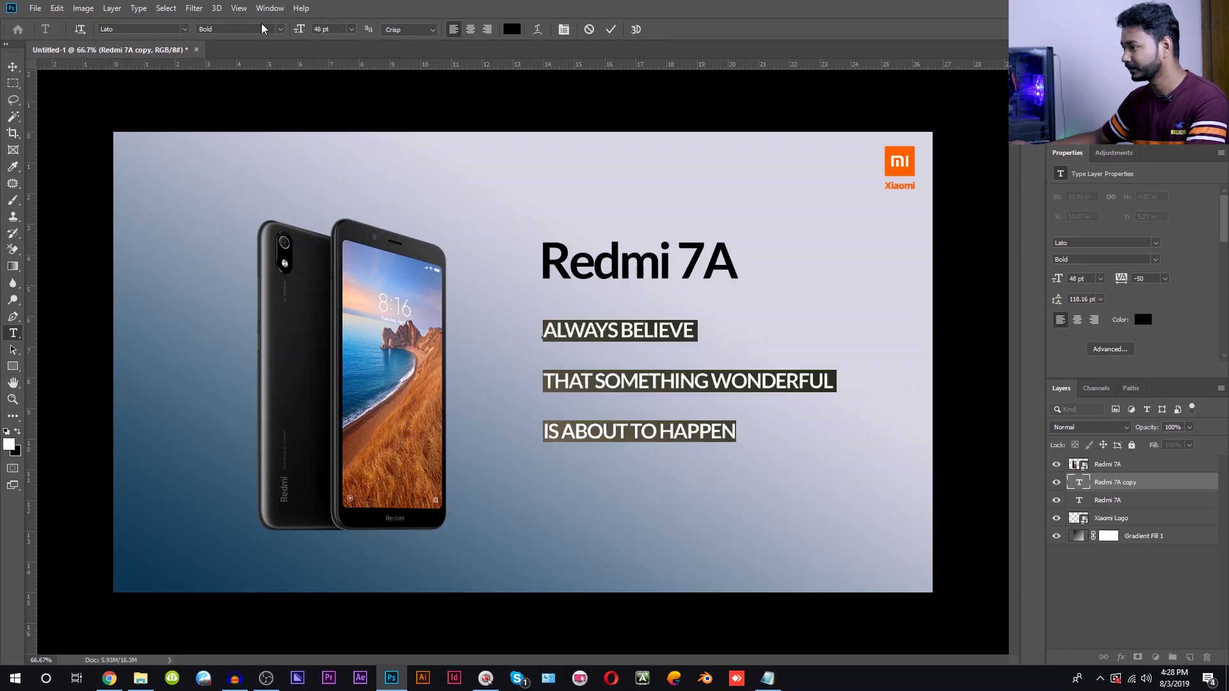
pyautogui.click(280, 29)
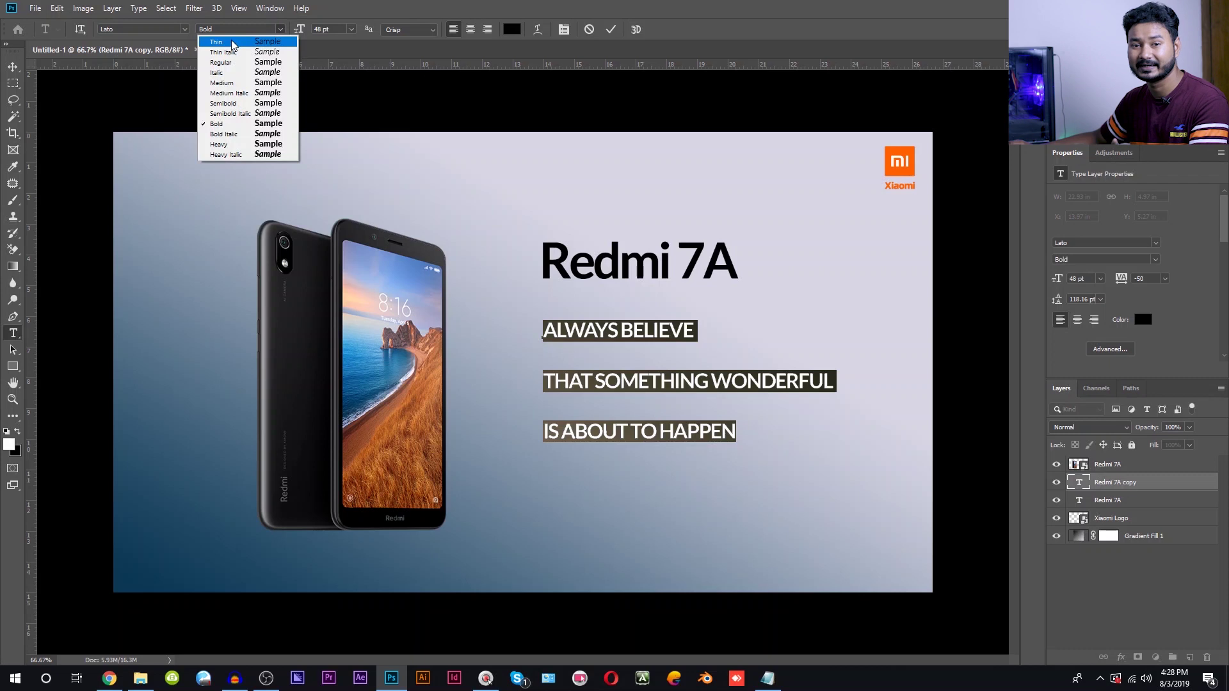
pyautogui.click(241, 41)
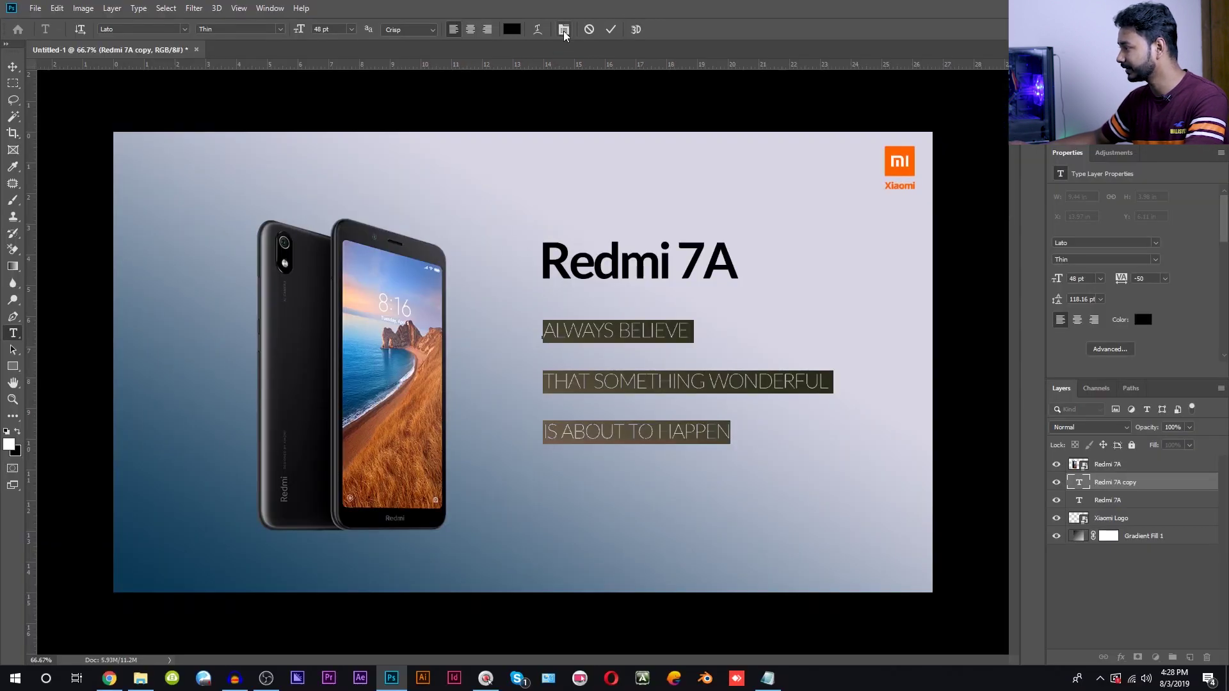
# Give the tagline 40 pt size with 47 pt leading and move it up under the title.
pyautogui.click(563, 30)
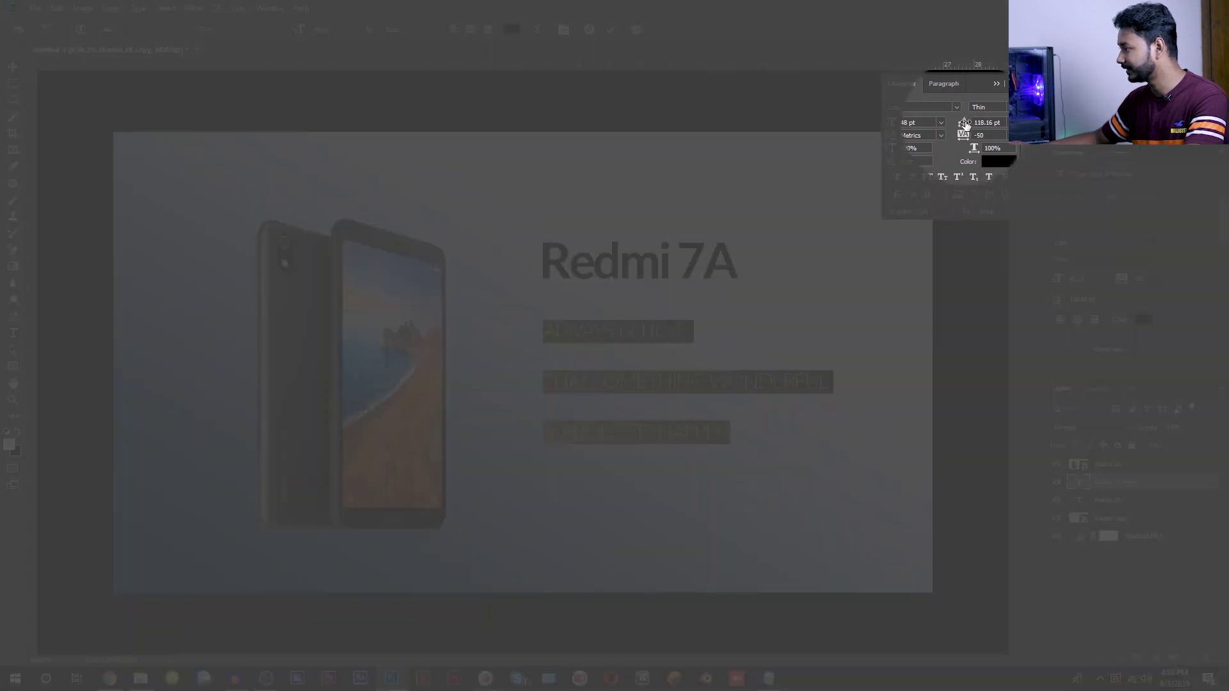
pyautogui.click(1006, 123)
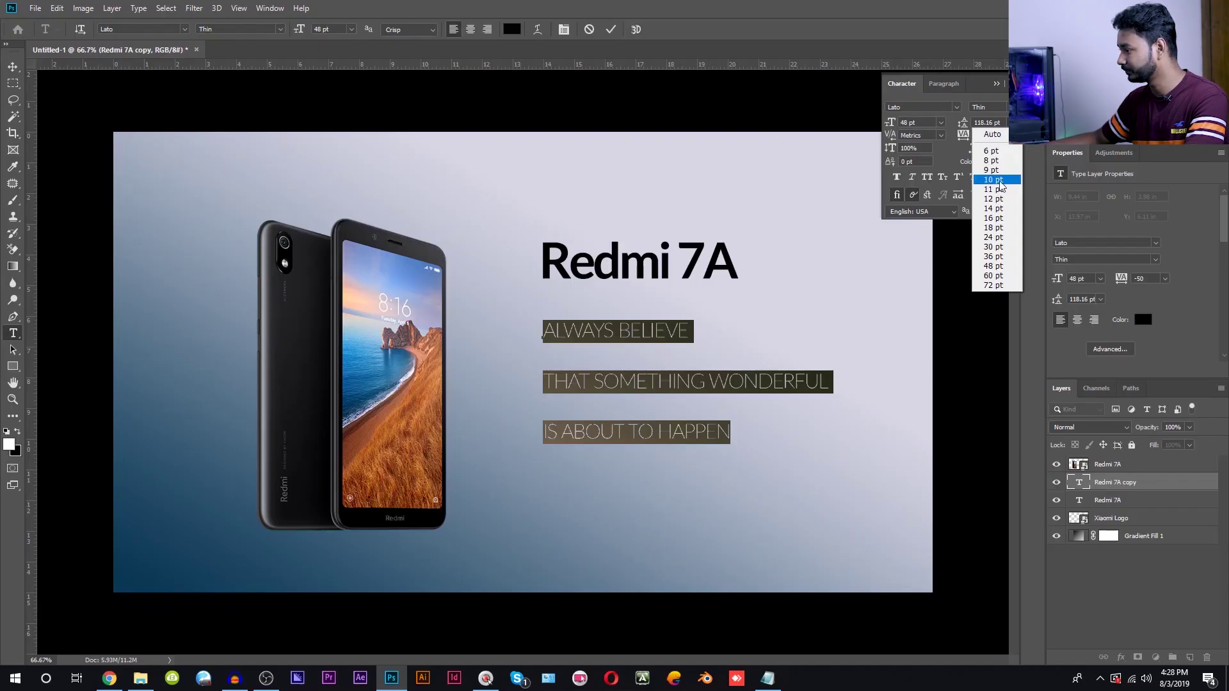
pyautogui.click(1000, 192)
pyautogui.scroll(20, 990, 122)
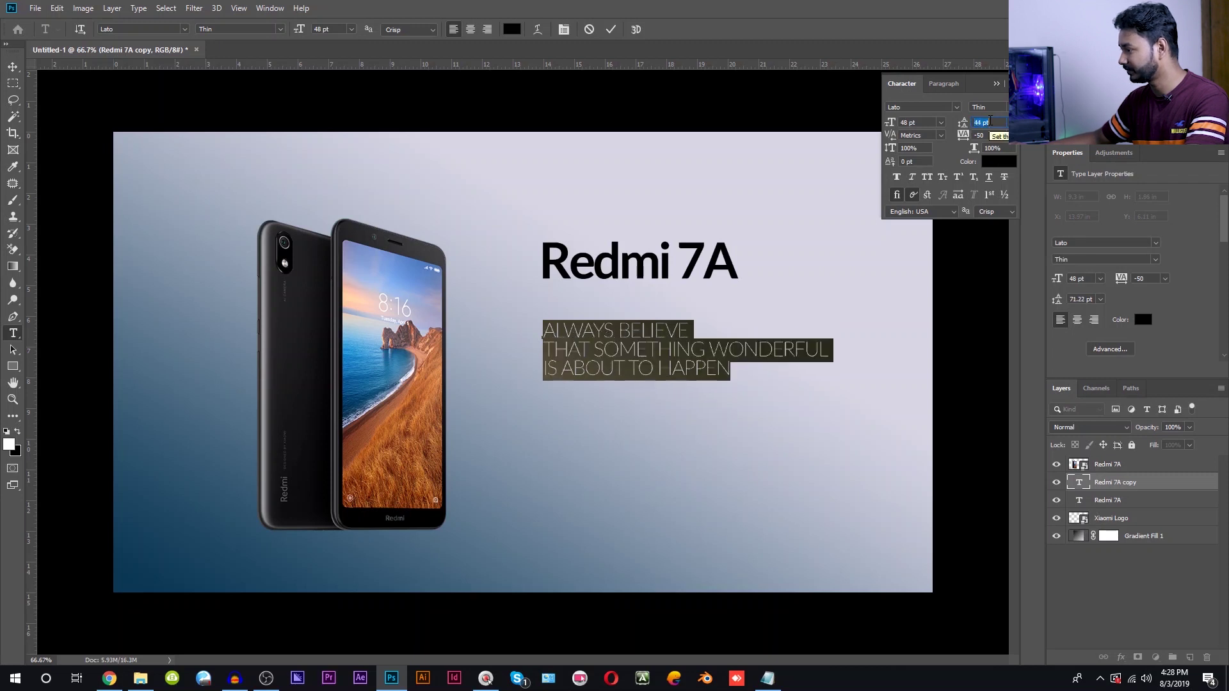
pyautogui.scroll(1, 990, 121)
pyautogui.scroll(2, 990, 121)
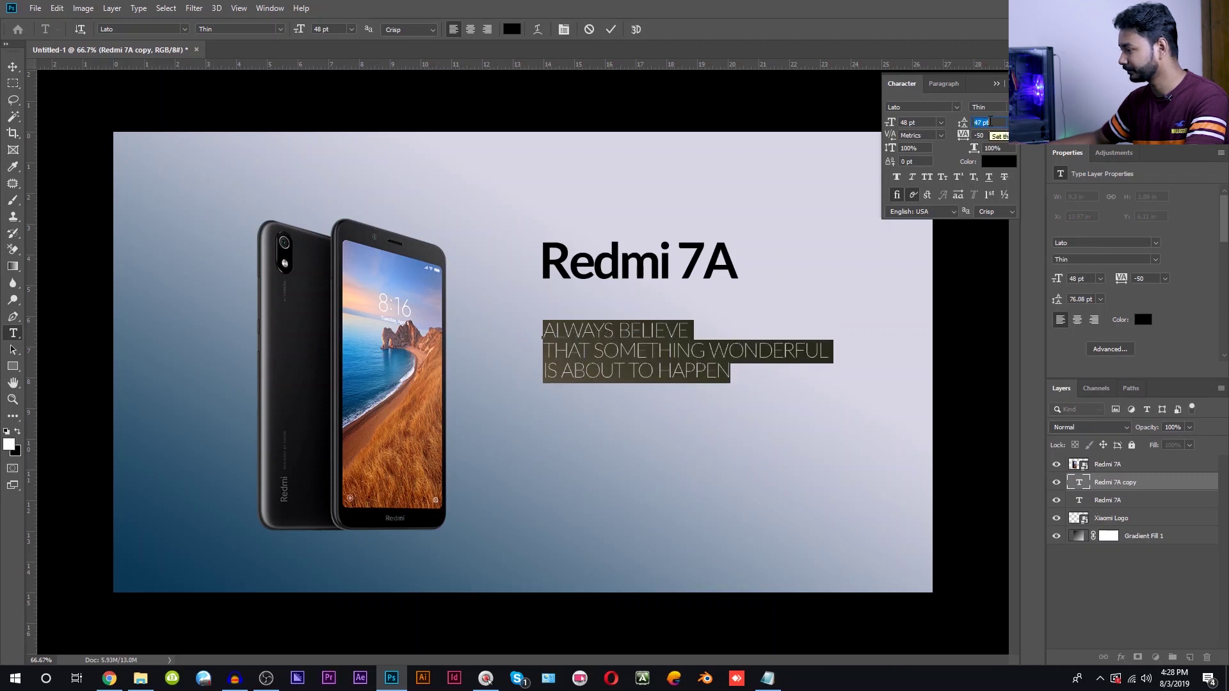
pyautogui.click(917, 121)
pyautogui.scroll(-7, 916, 122)
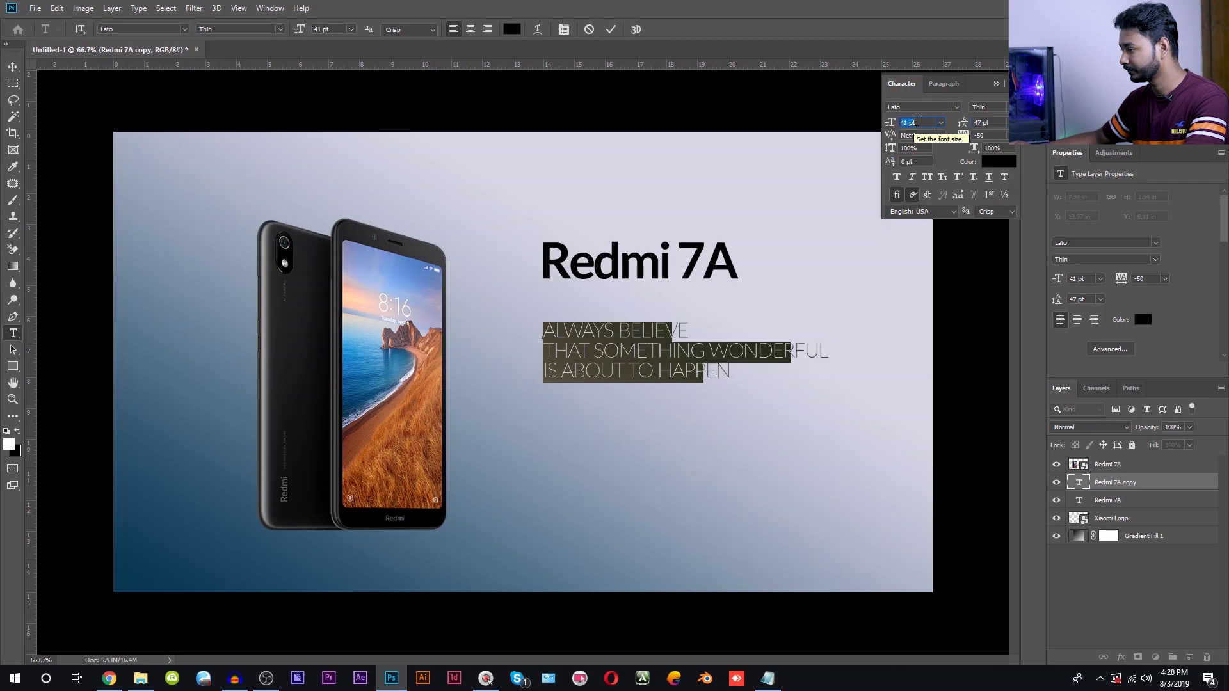
pyautogui.scroll(-1, 916, 121)
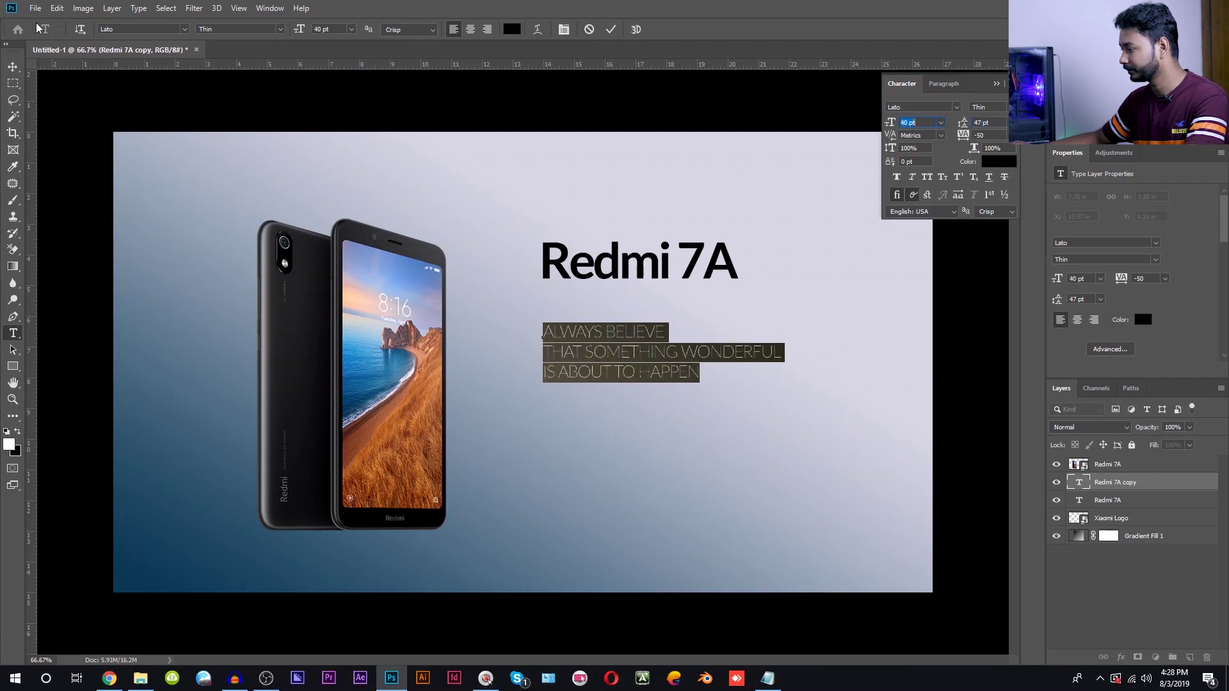
pyautogui.click(13, 66)
pyautogui.moveTo(640, 363); pyautogui.dragTo(640, 329)
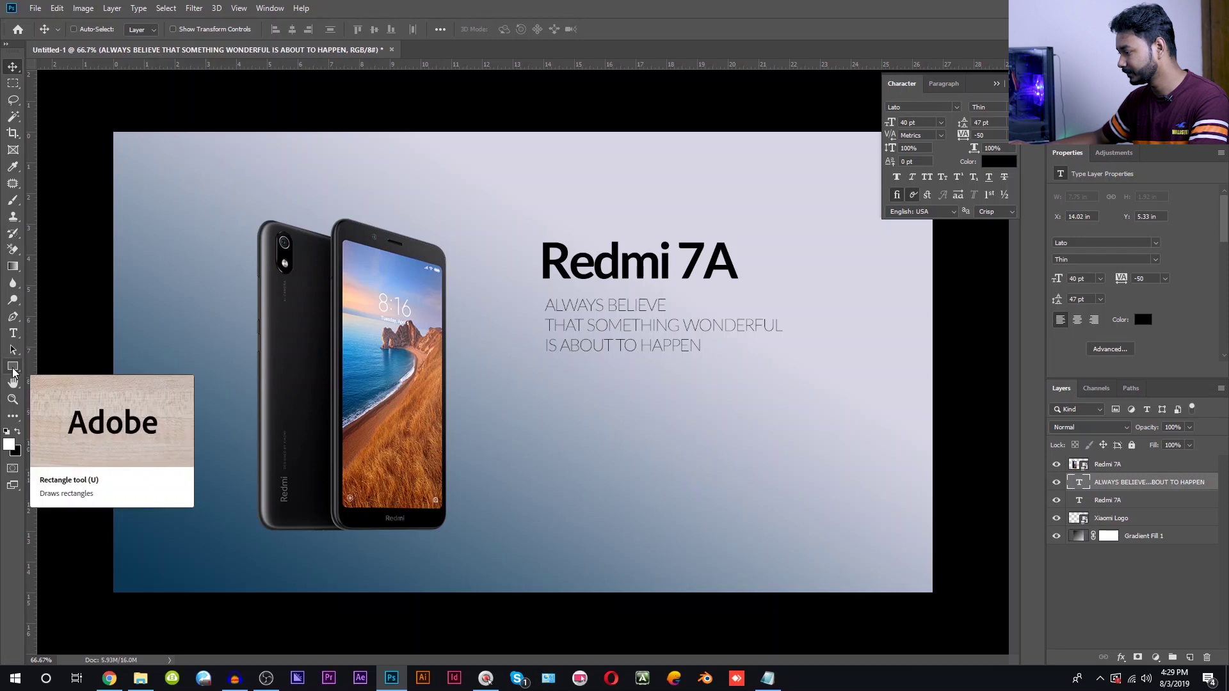
# Draw a rectangle below the tagline with the Rectangle tool.
pyautogui.click(12, 370)
pyautogui.click(70, 366)
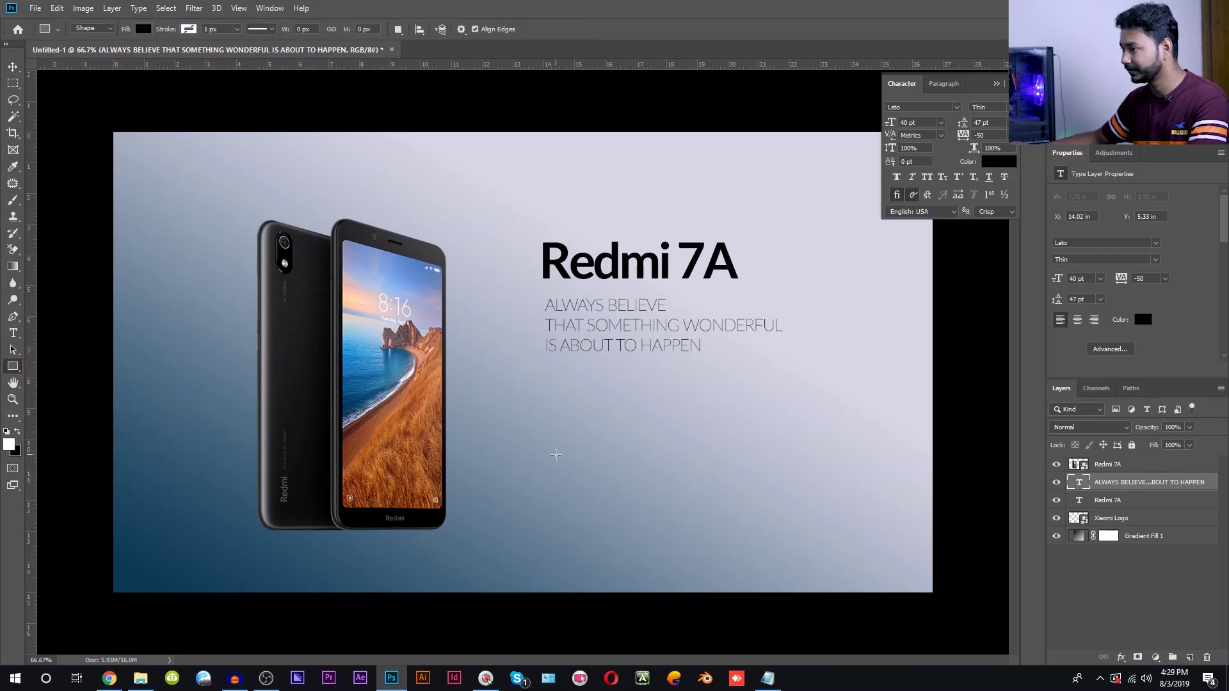
pyautogui.moveTo(553, 441); pyautogui.dragTo(717, 475)
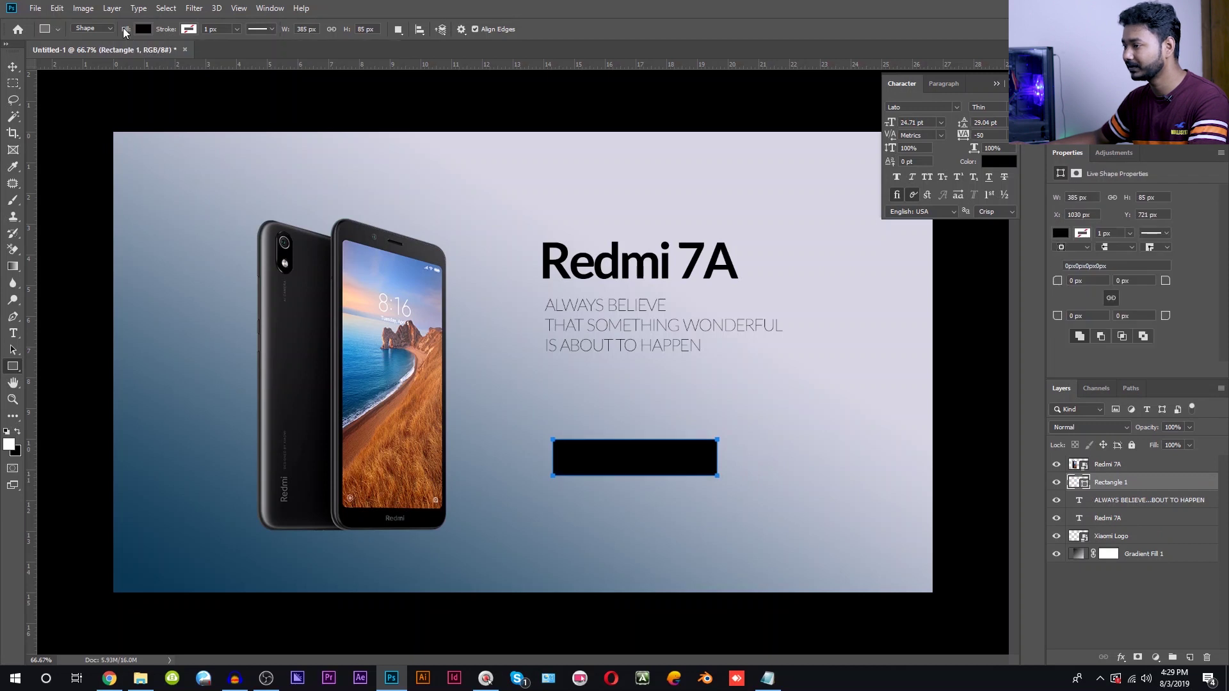
# Set the rectangle's fill to none and its stroke to solid black.
pyautogui.click(144, 29)
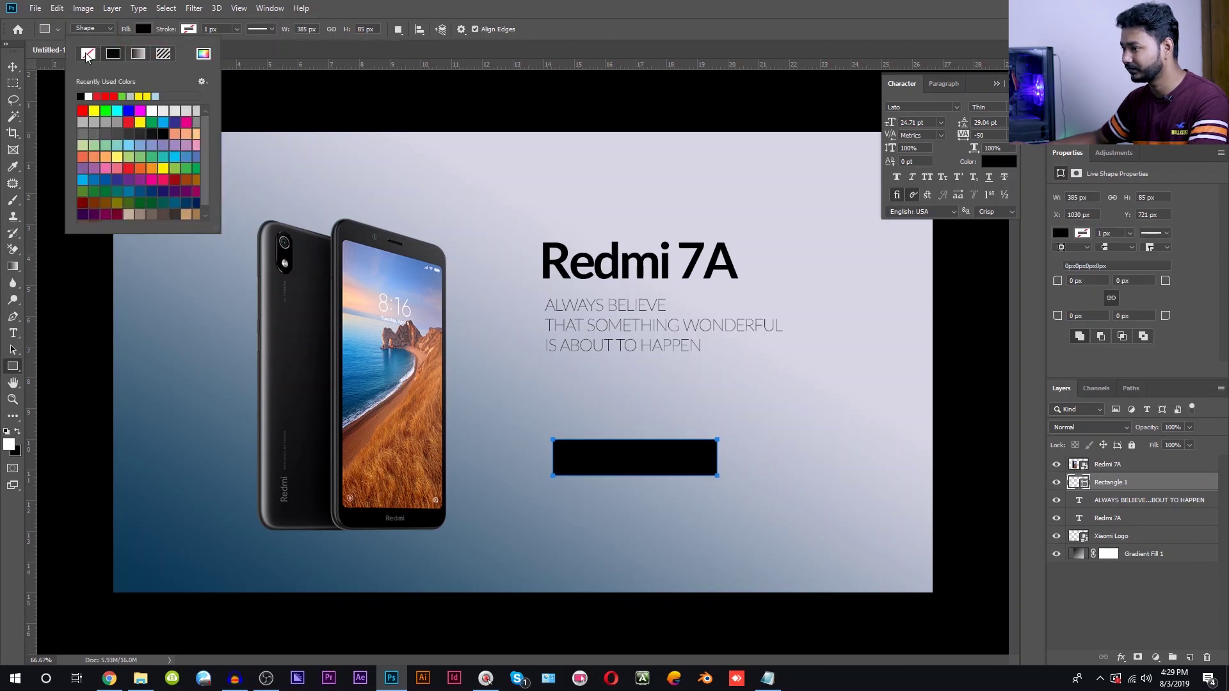
pyautogui.click(87, 53)
pyautogui.click(192, 30)
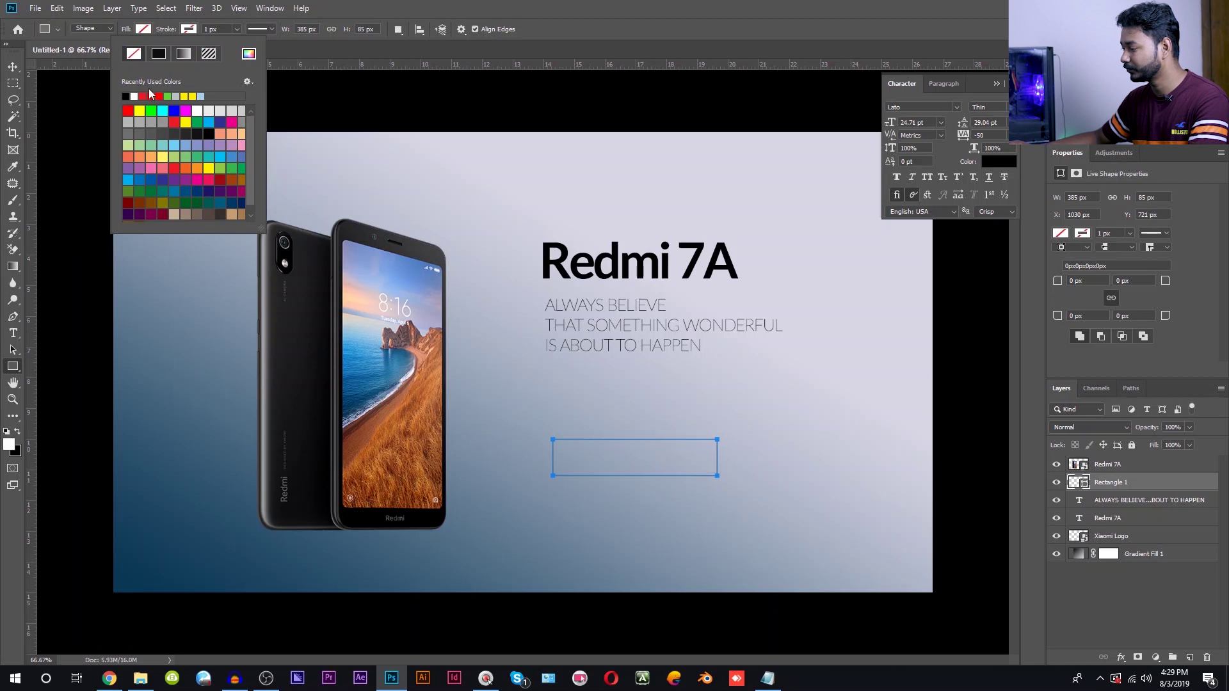
pyautogui.click(158, 55)
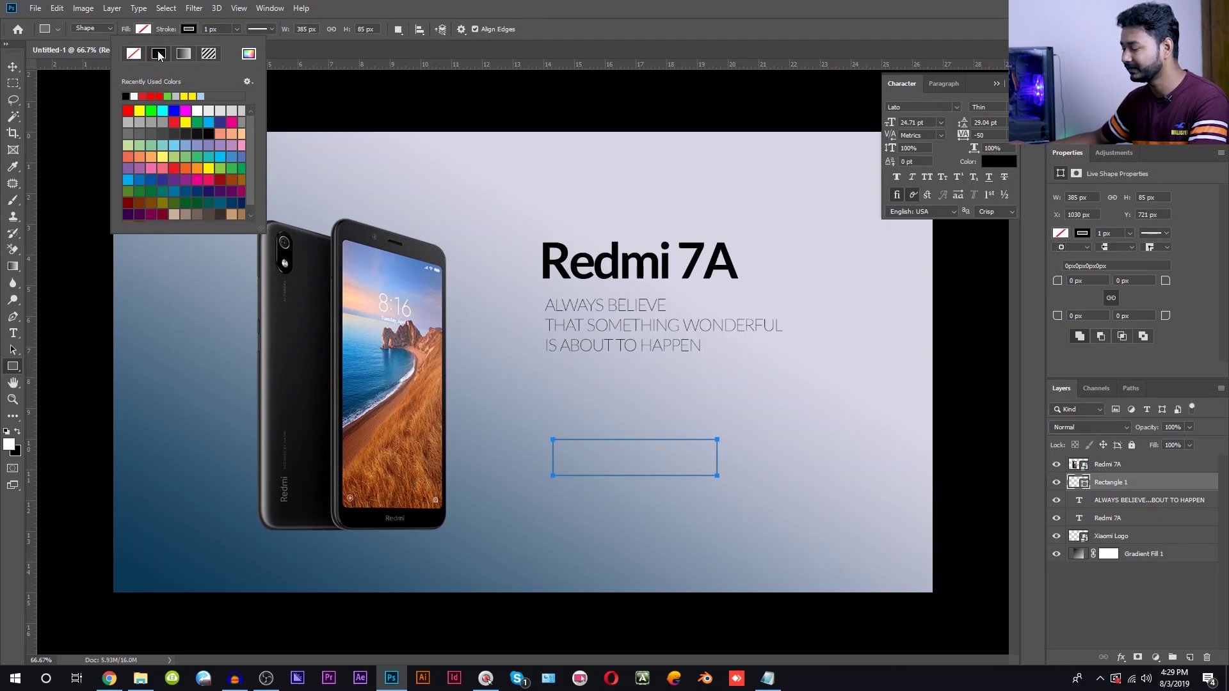
pyautogui.click(12, 66)
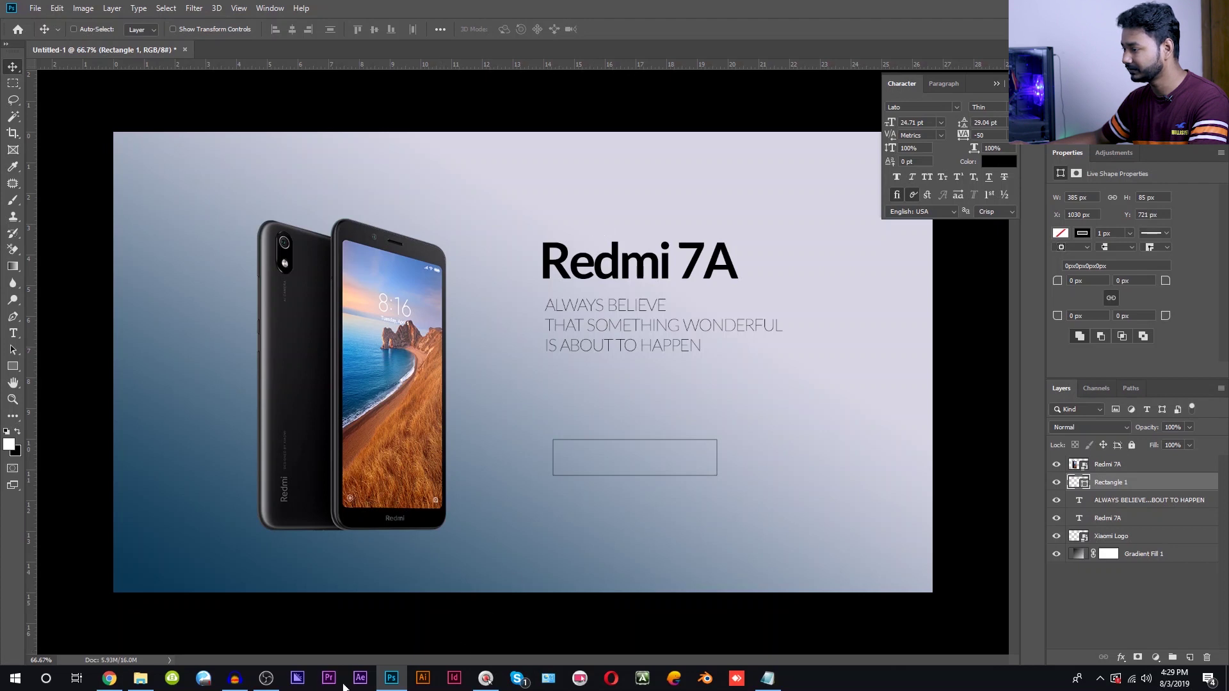
# Copy the '$ 11,499 /-' price line from the notes and switch back to Photoshop.
pyautogui.click(768, 679)
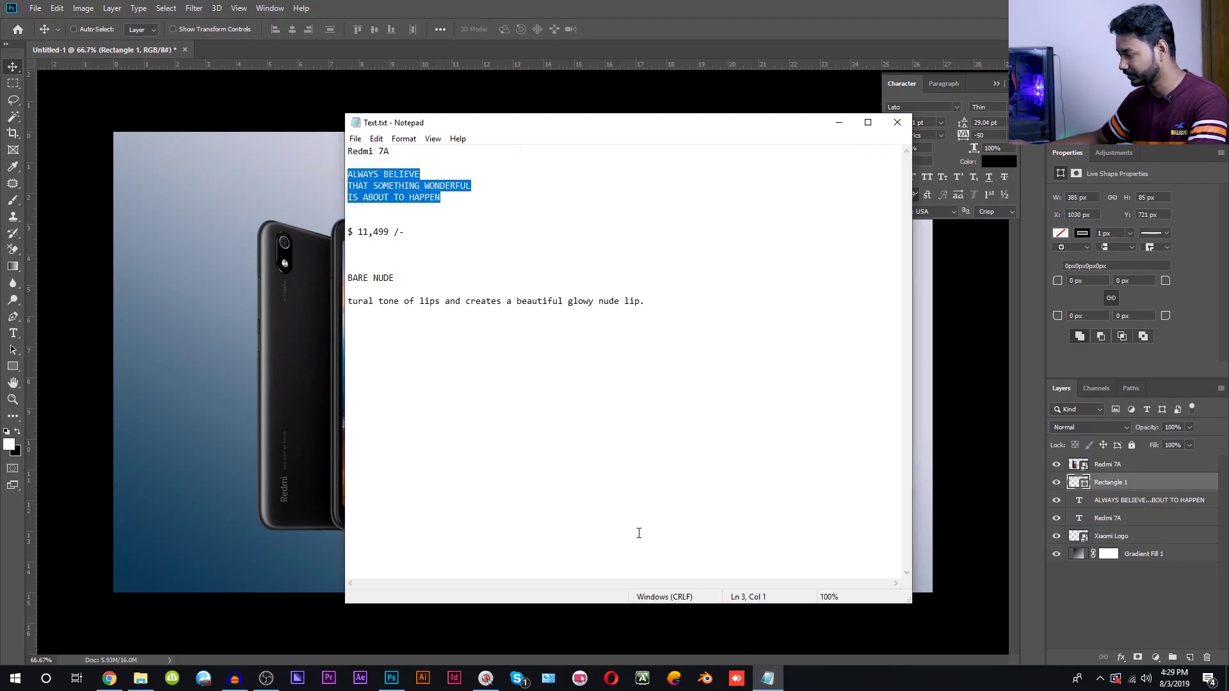
pyautogui.moveTo(422, 236); pyautogui.dragTo(305, 235)
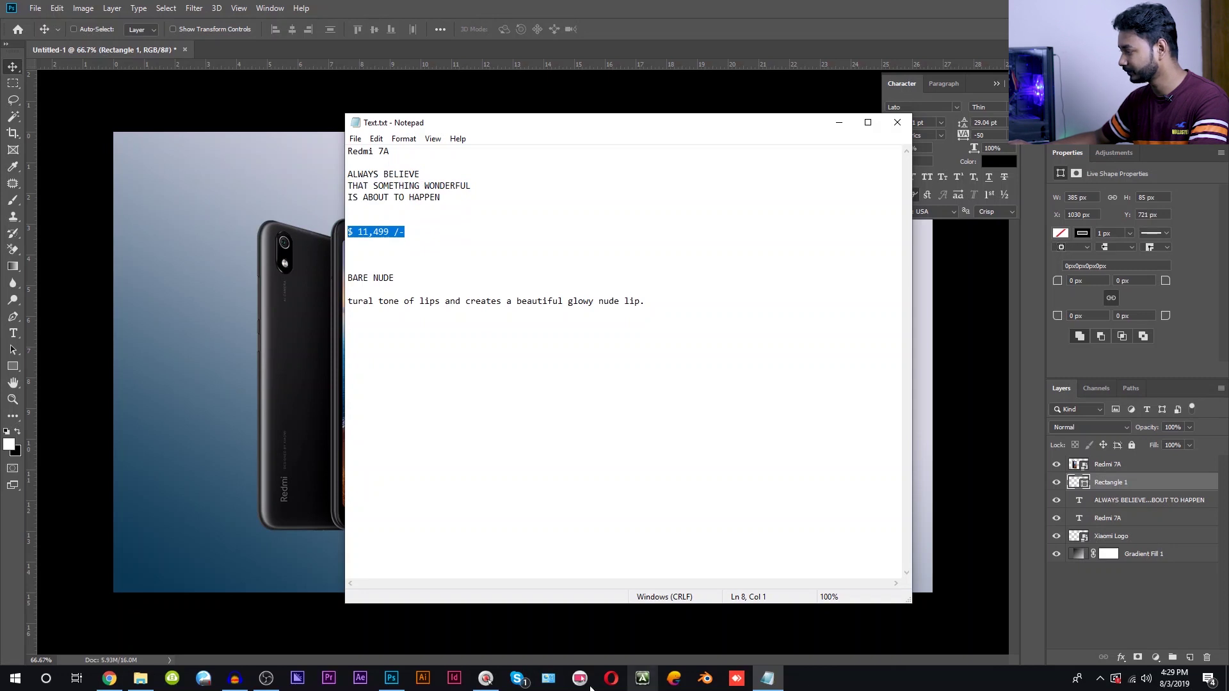
pyautogui.click(403, 679)
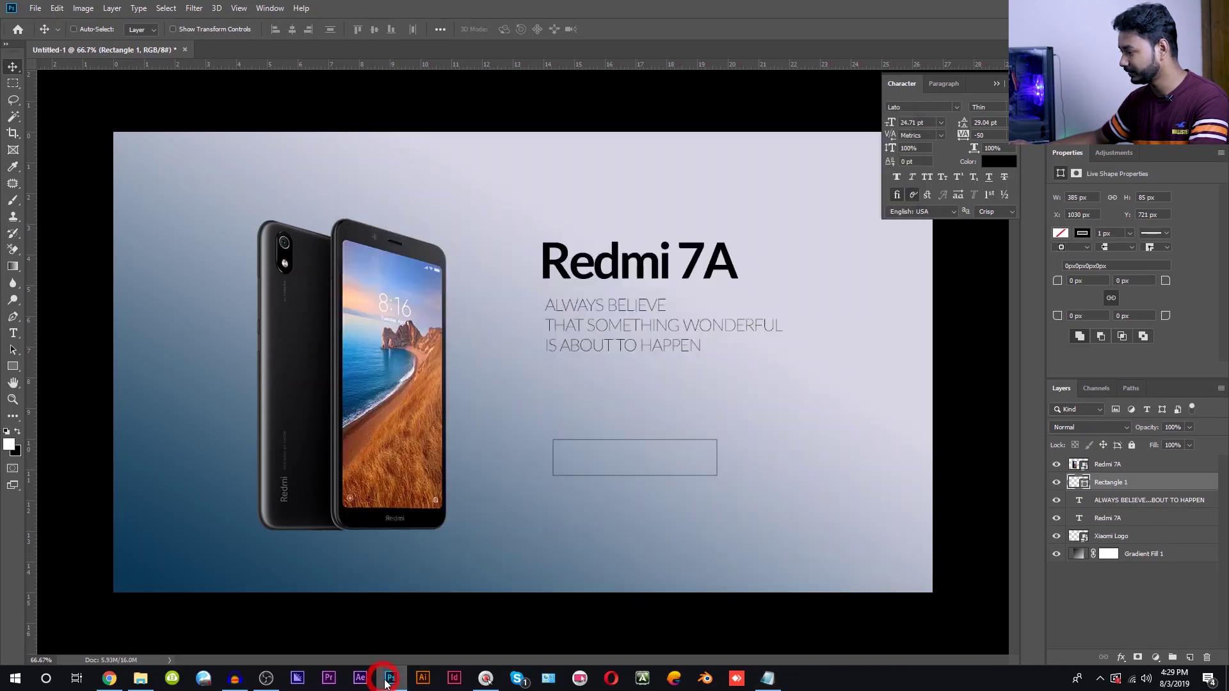
# Duplicate the tagline into the rectangle and change its text to '$ 11,499 /-'.
pyautogui.click(1132, 502)
pyautogui.moveTo(624, 320); pyautogui.dragTo(632, 460)
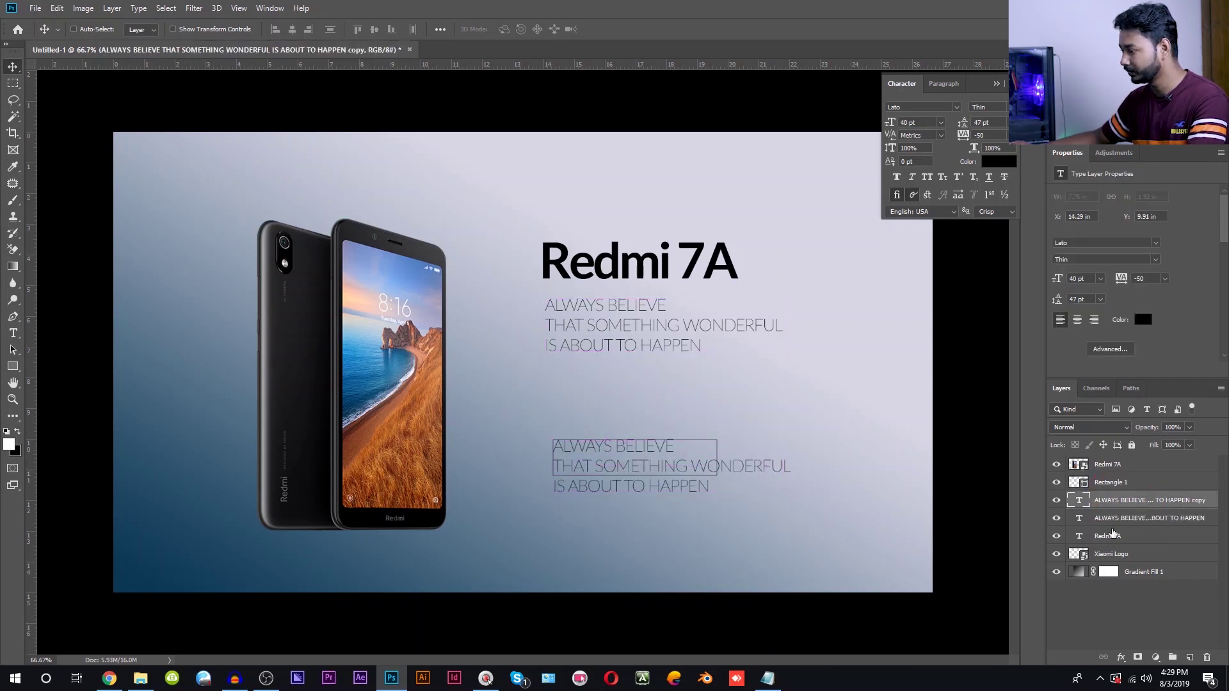
pyautogui.doubleClick(1075, 501)
pyautogui.write('$ 11,499 /-')
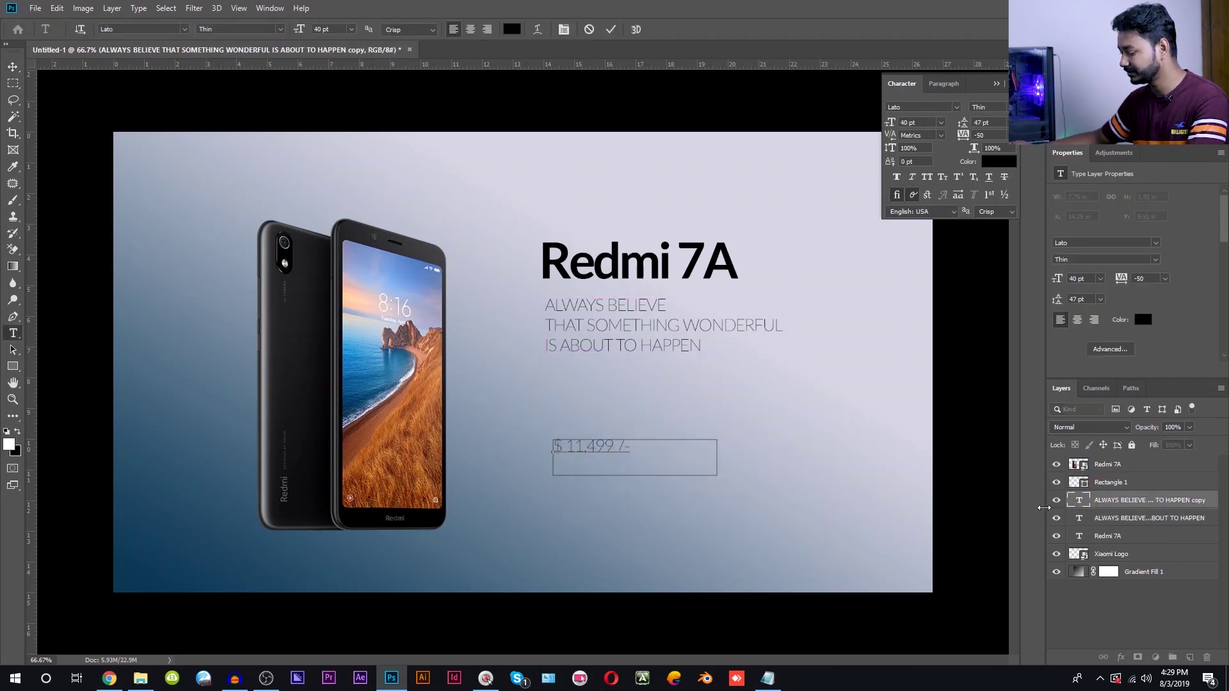
pyautogui.click(12, 66)
pyautogui.moveTo(596, 457); pyautogui.dragTo(601, 466)
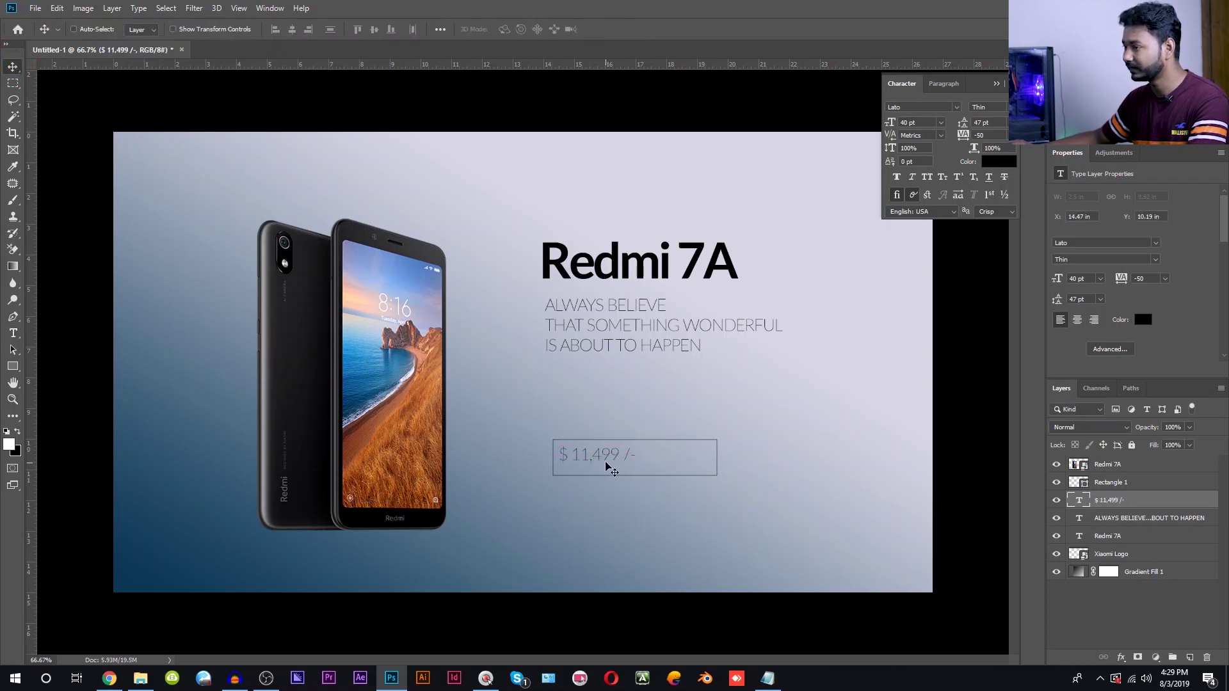
# Set the currency sign in the price to the RinkiyMJ font and enlarge it.
pyautogui.doubleClick(1079, 502)
pyautogui.click(567, 454)
pyautogui.moveTo(567, 455); pyautogui.dragTo(555, 453)
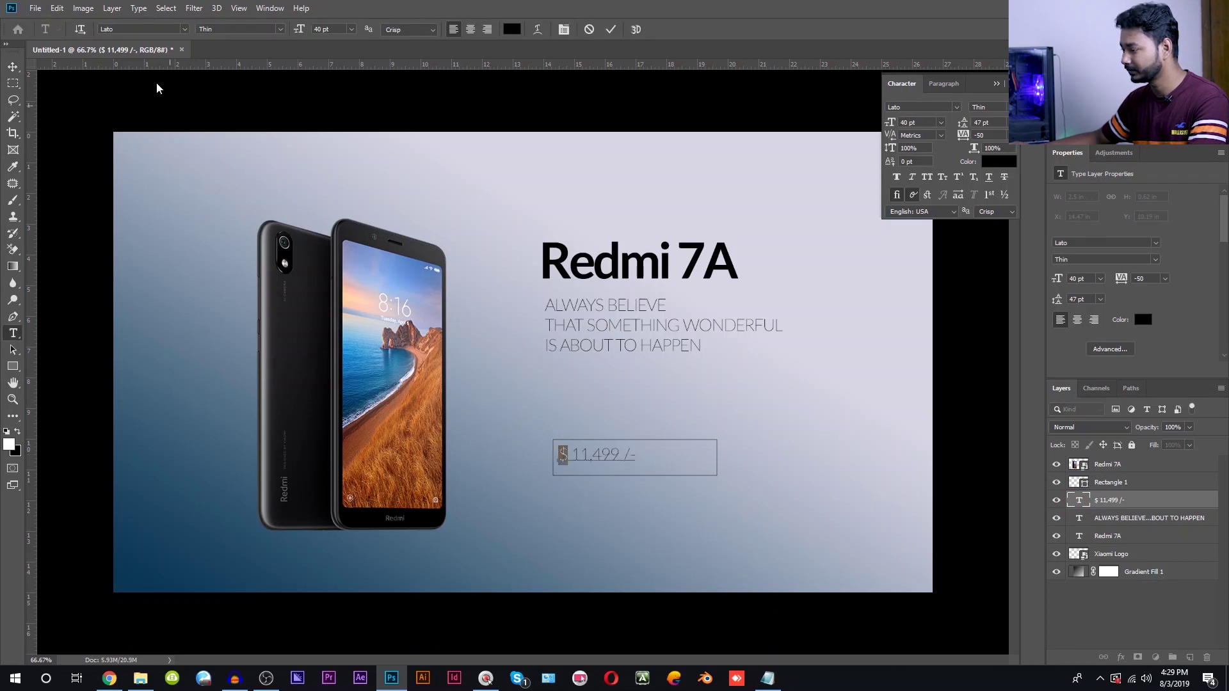
pyautogui.click(182, 29)
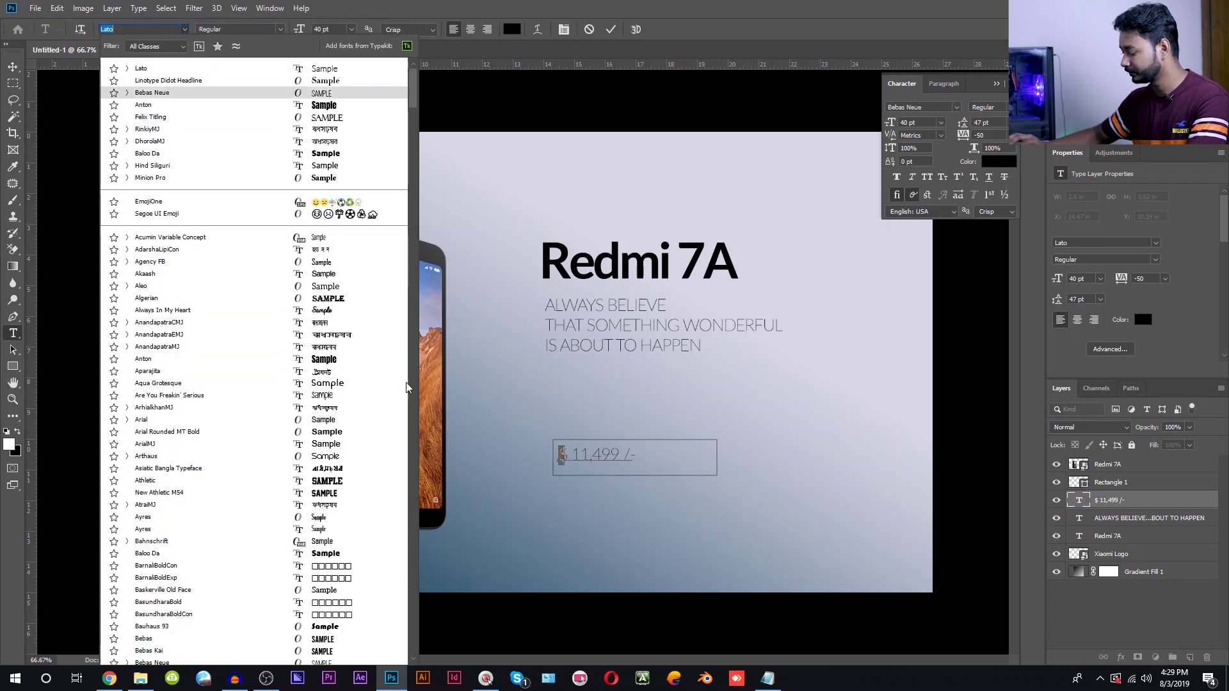
pyautogui.click(327, 130)
pyautogui.hotkey('ctrl', 'shift', '.')
pyautogui.hotkey('ctrl', 'shift', '.')
pyautogui.hotkey('ctrl', 'shift', '.')
pyautogui.hotkey('ctrl', 'shift', '.')
pyautogui.hotkey('ctrl', 'shift', '.')
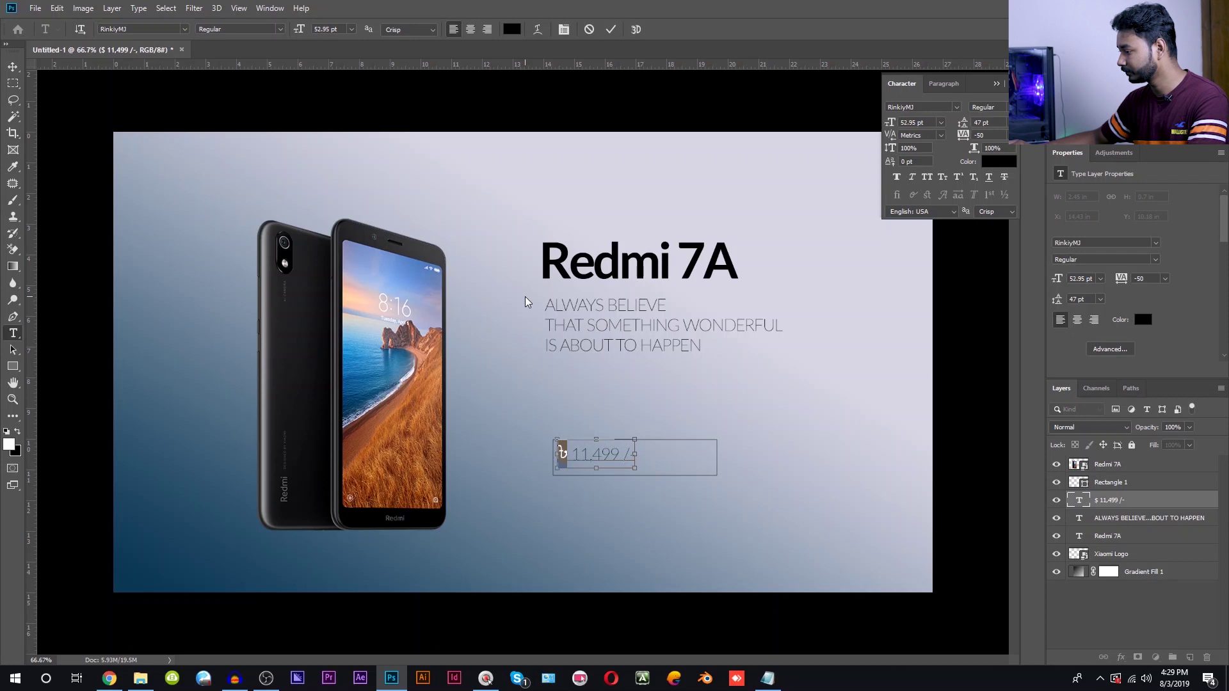
pyautogui.click(13, 66)
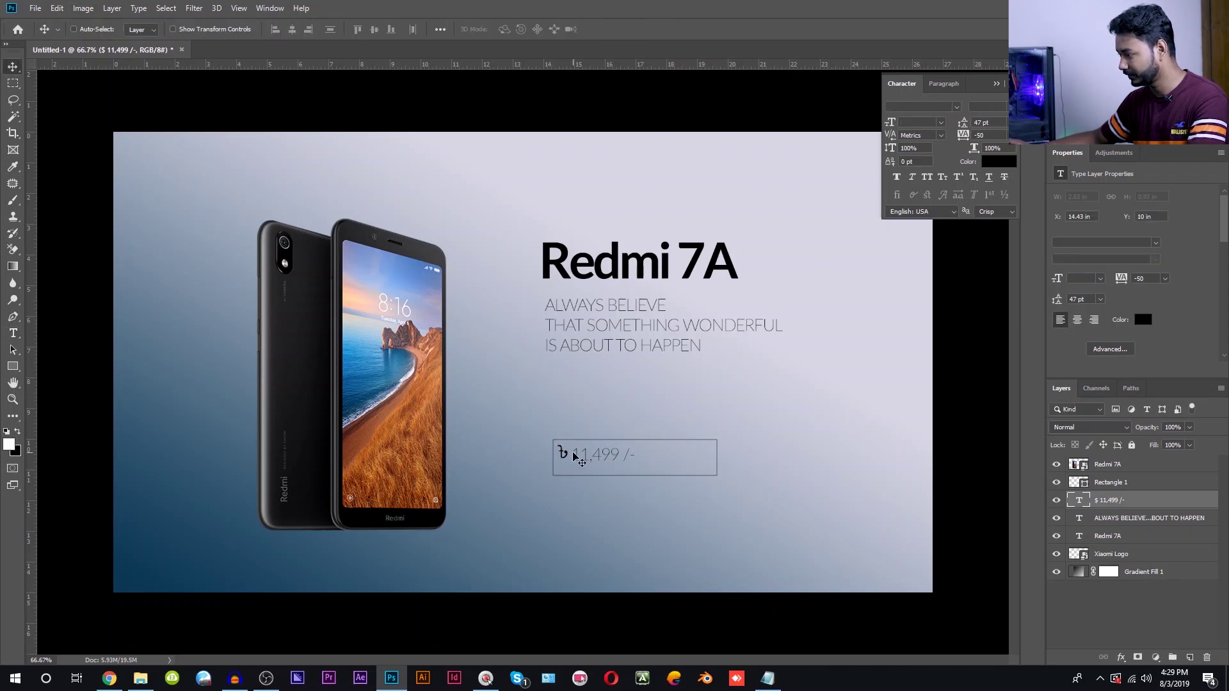
# Delete the taka symbol from the price text layer.
pyautogui.doubleClick(1081, 501)
pyautogui.moveTo(572, 454); pyautogui.dragTo(528, 454)
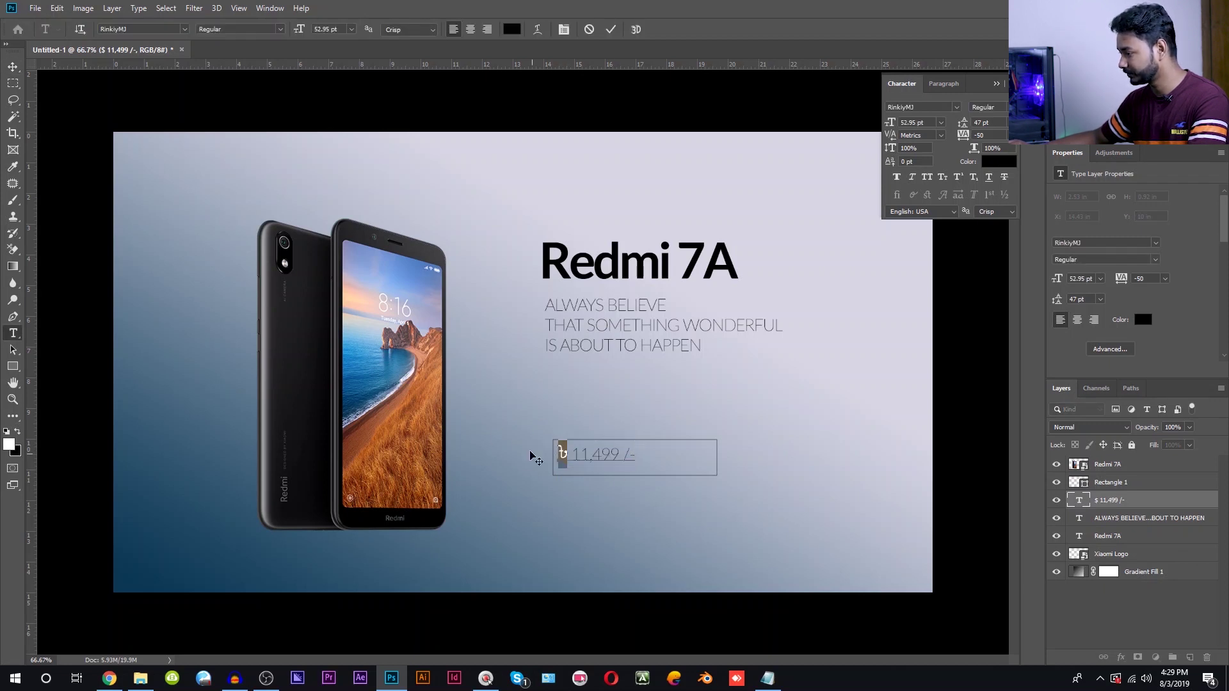
pyautogui.press('BackSpace')
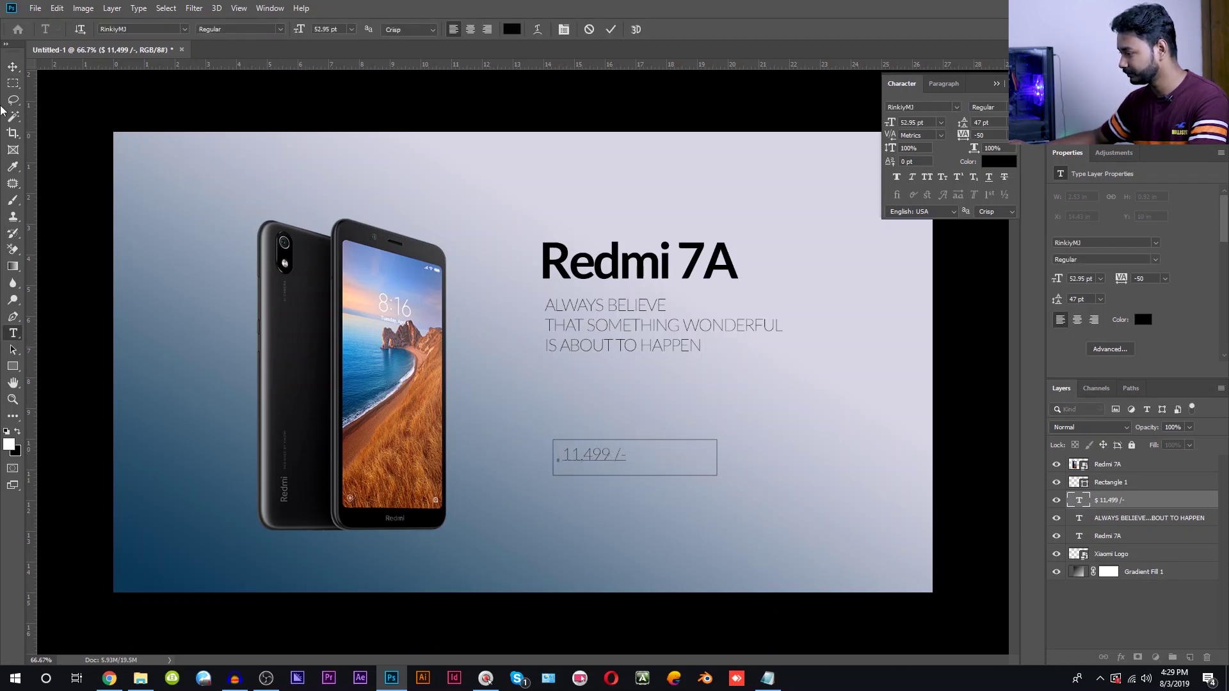
pyautogui.click(13, 66)
# Duplicate the price layer, retype it as '৳', and move it beside the price.
pyautogui.moveTo(585, 458)
pyautogui.mouseDown()
pyautogui.moveTo(630, 458)
pyautogui.moveTo(573, 464)
pyautogui.mouseUp()
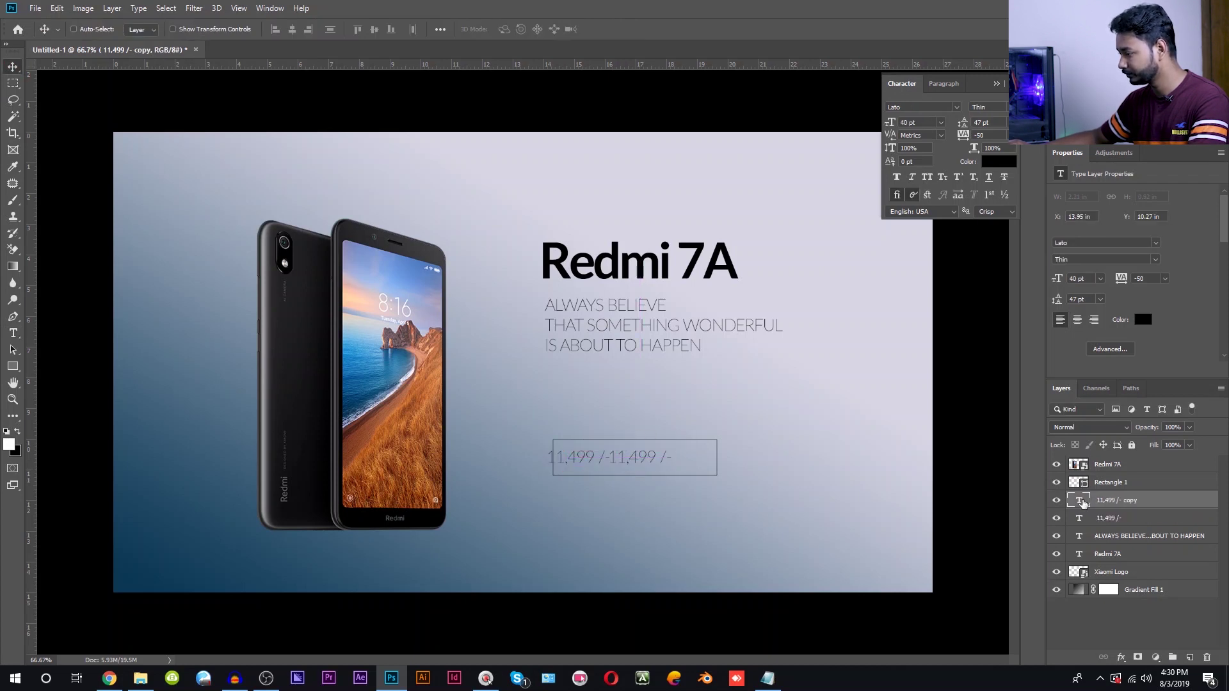
pyautogui.doubleClick(1081, 502)
pyautogui.write('৳')
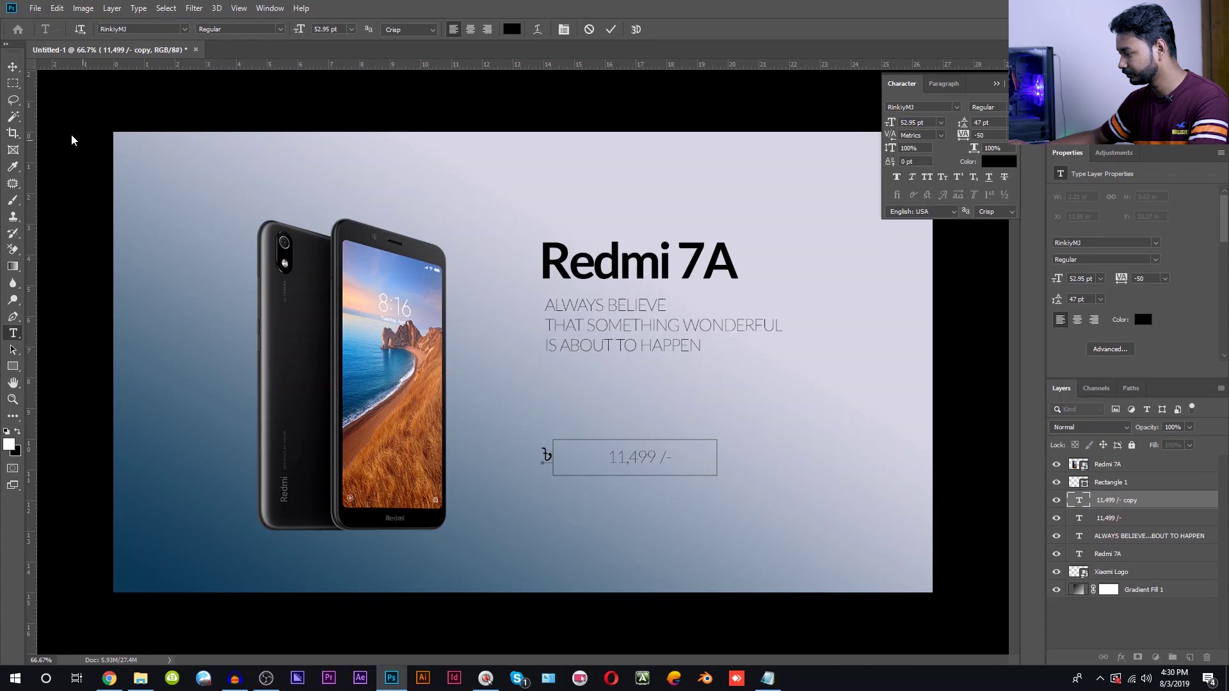
pyautogui.click(13, 66)
pyautogui.moveTo(549, 464); pyautogui.dragTo(596, 466)
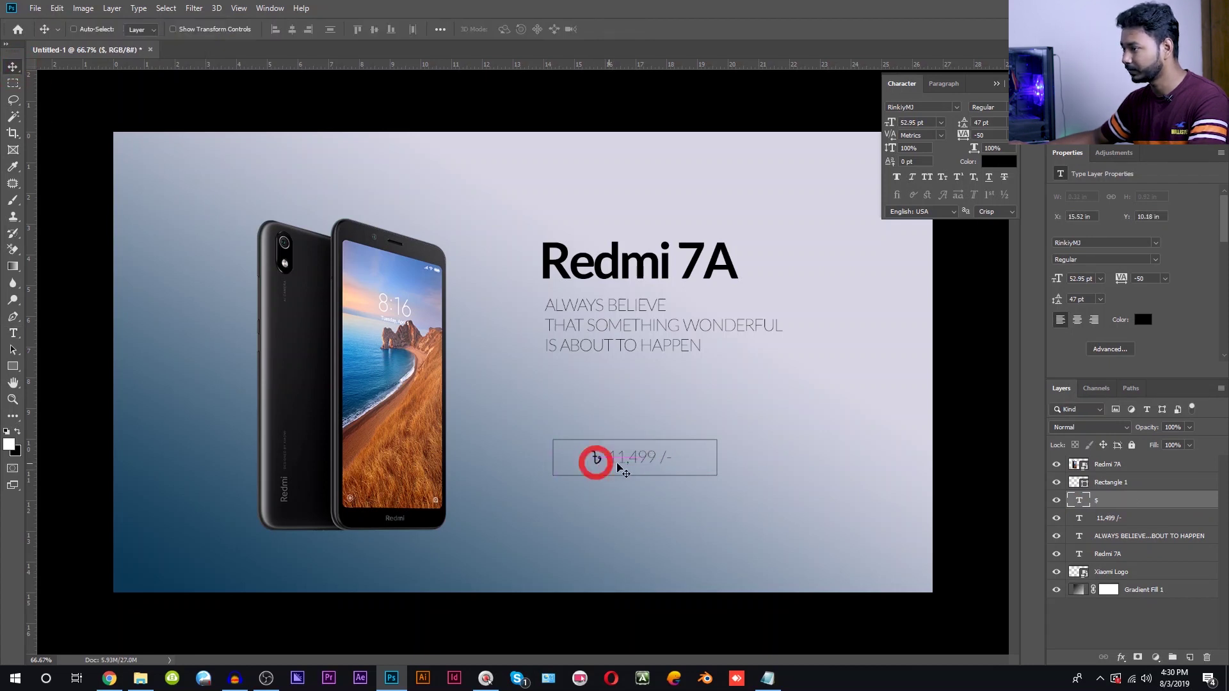
# Change the 11,499 /- text to Lato Regular.
pyautogui.keyDown('ctrl'); pyautogui.click(638, 460); pyautogui.keyUp('ctrl')
pyautogui.doubleClick(638, 463)
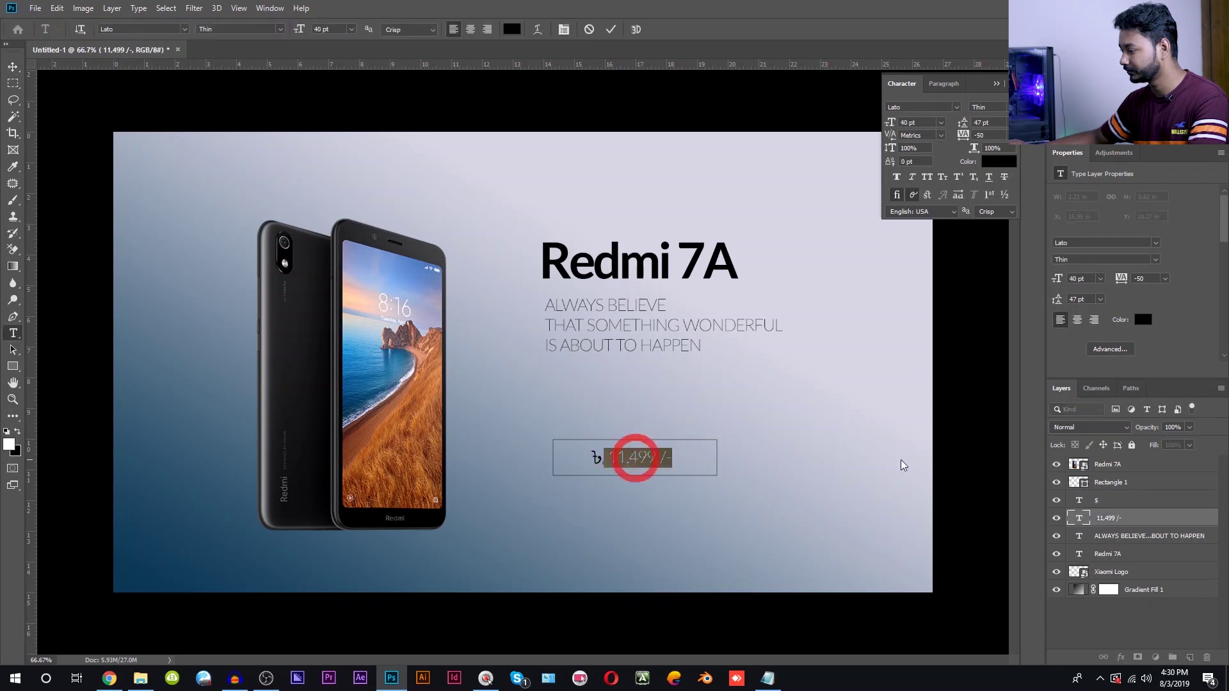
pyautogui.click(282, 28)
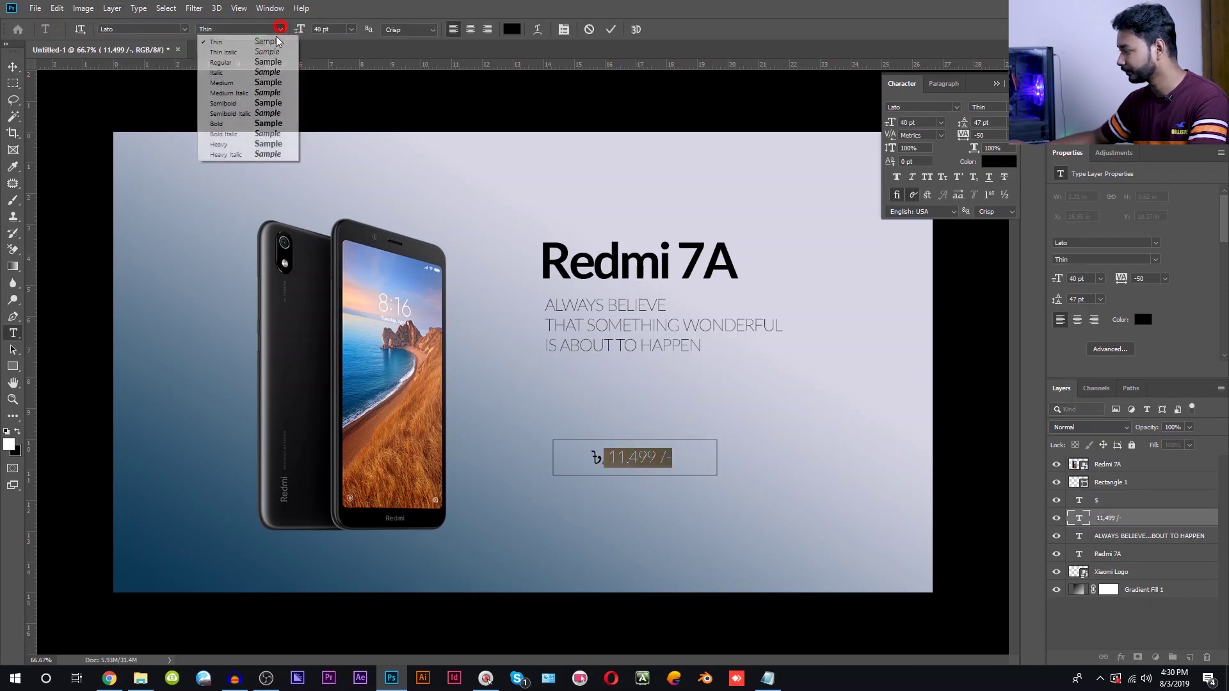
pyautogui.click(263, 61)
pyautogui.click(654, 457)
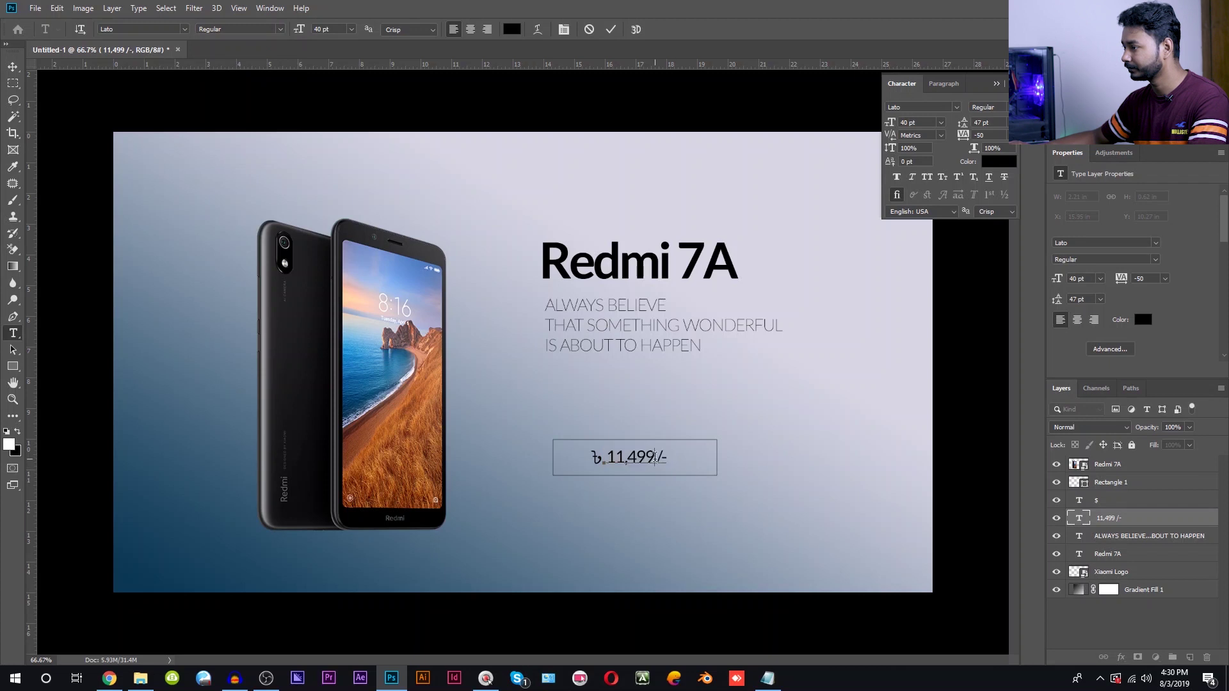
pyautogui.click(13, 67)
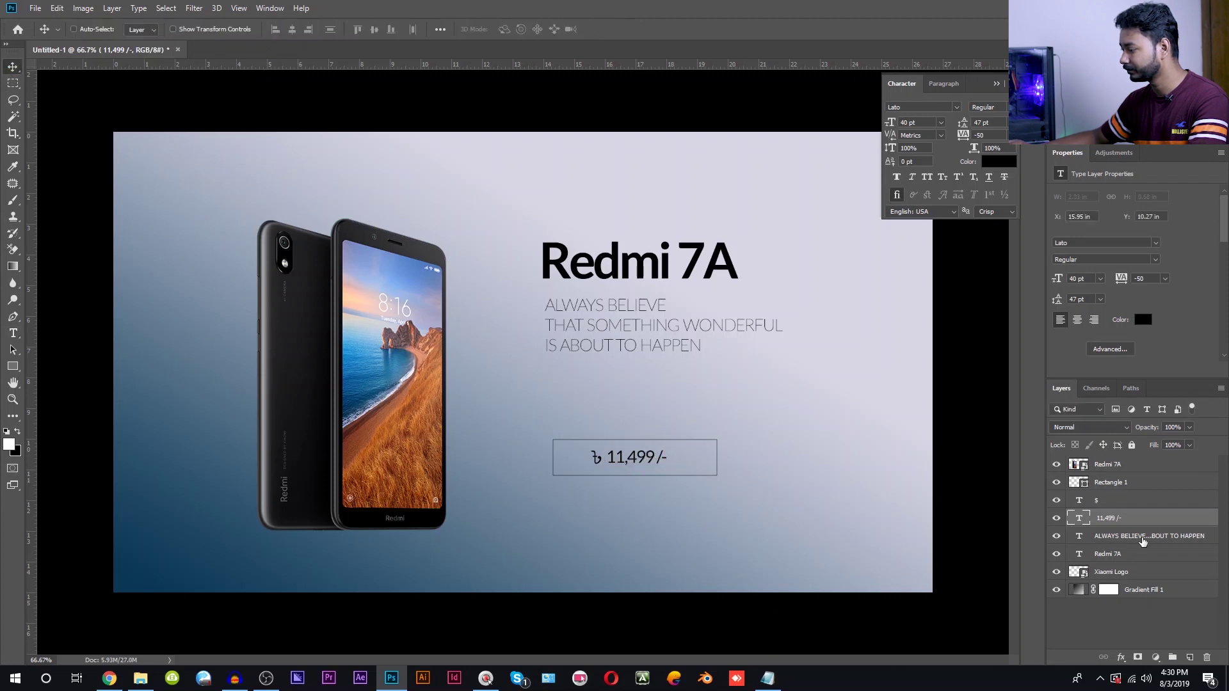
pyautogui.keyDown('shift'); pyautogui.click(1108, 501); pyautogui.keyUp('shift')
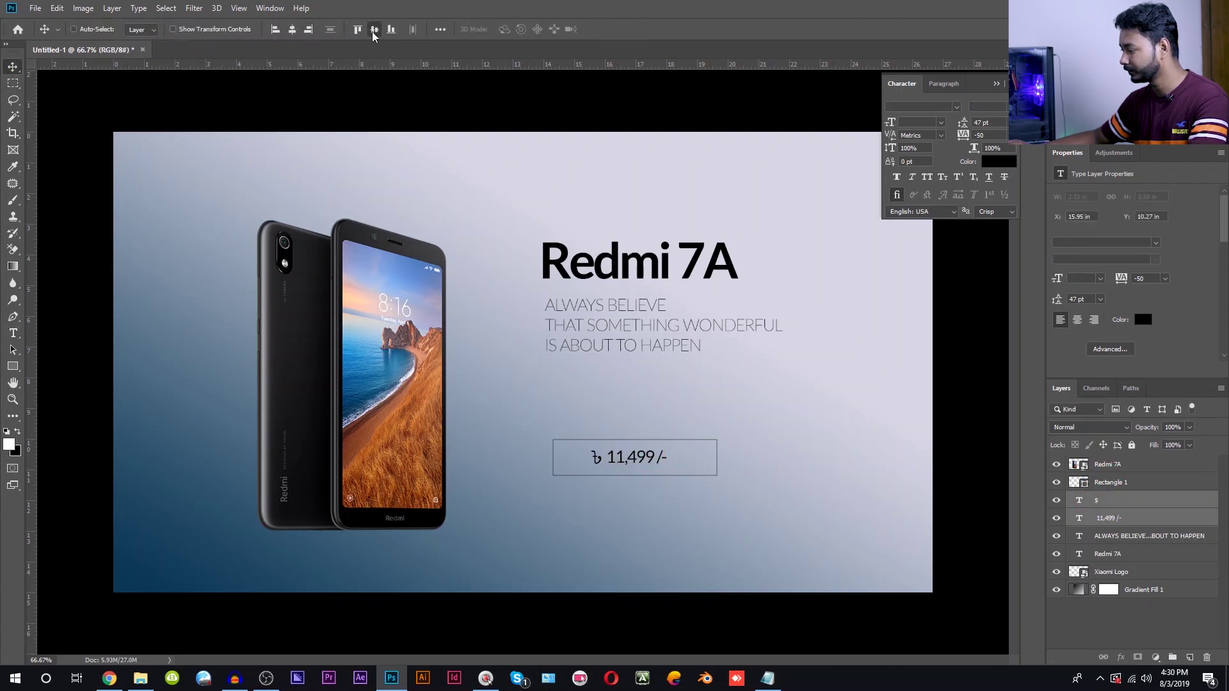
# Shift the price text left and narrow Rectangle 1 to fit it.
pyautogui.moveTo(646, 465); pyautogui.dragTo(719, 444)
pyautogui.click(715, 440)
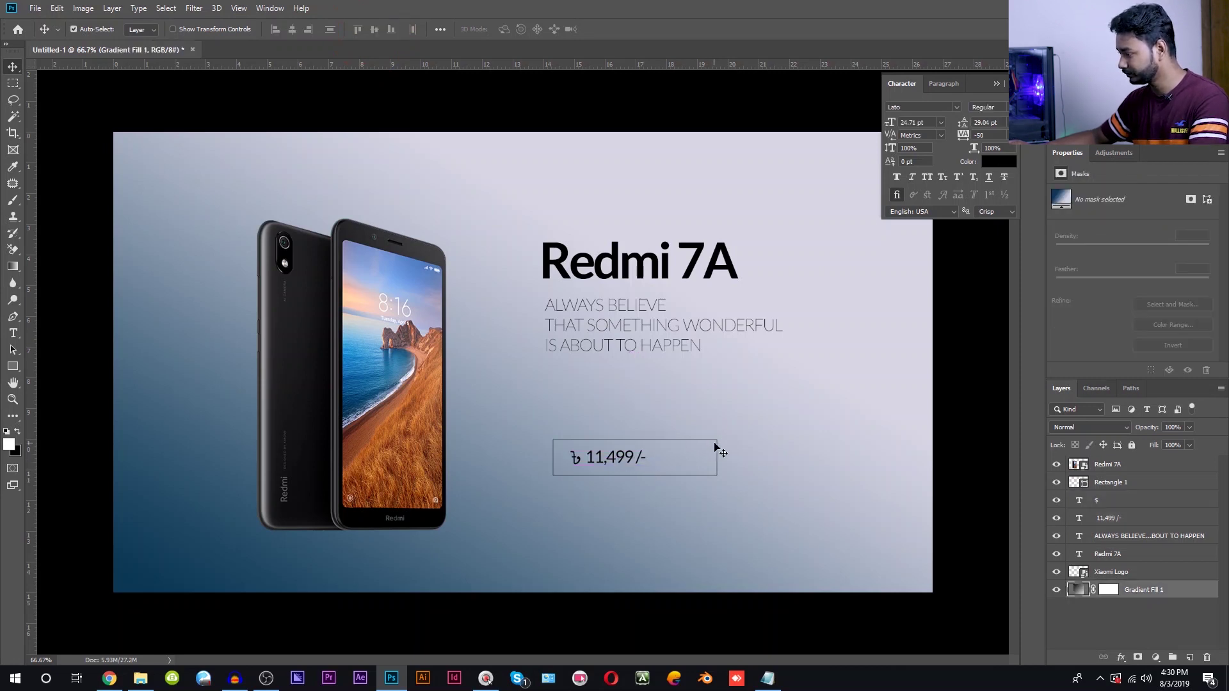
pyautogui.click(1094, 487)
pyautogui.hotkey('ctrl', 't')
pyautogui.moveTo(718, 451); pyautogui.dragTo(612, 443)
pyautogui.doubleClick(615, 450)
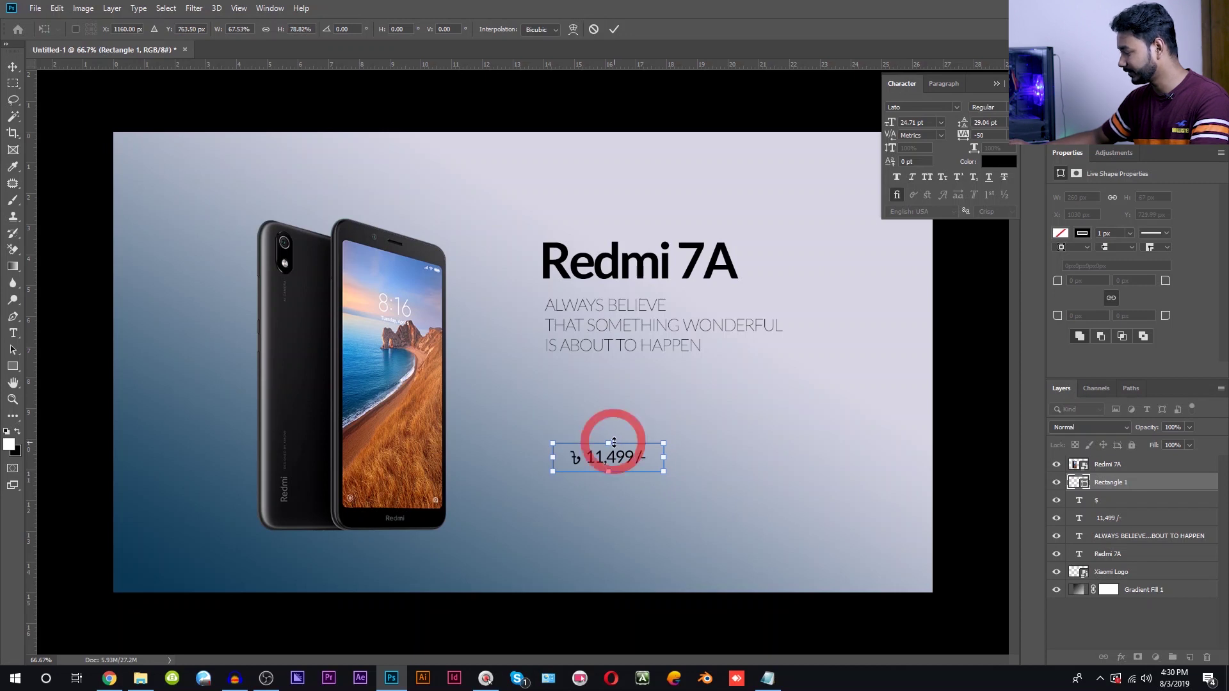
# Group the ৳ and 11,499 /- layers into Group 1 and reposition the box around them.
pyautogui.click(1114, 506)
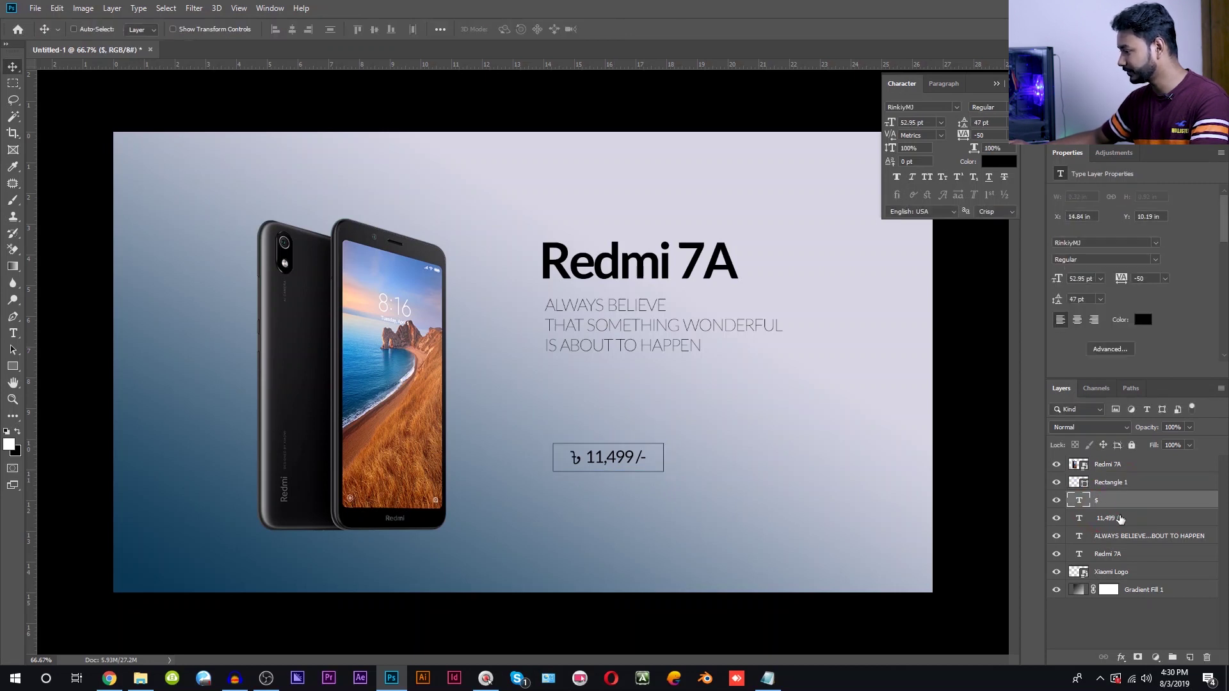
pyautogui.keyDown('shift'); pyautogui.click(1121, 519); pyautogui.keyUp('shift')
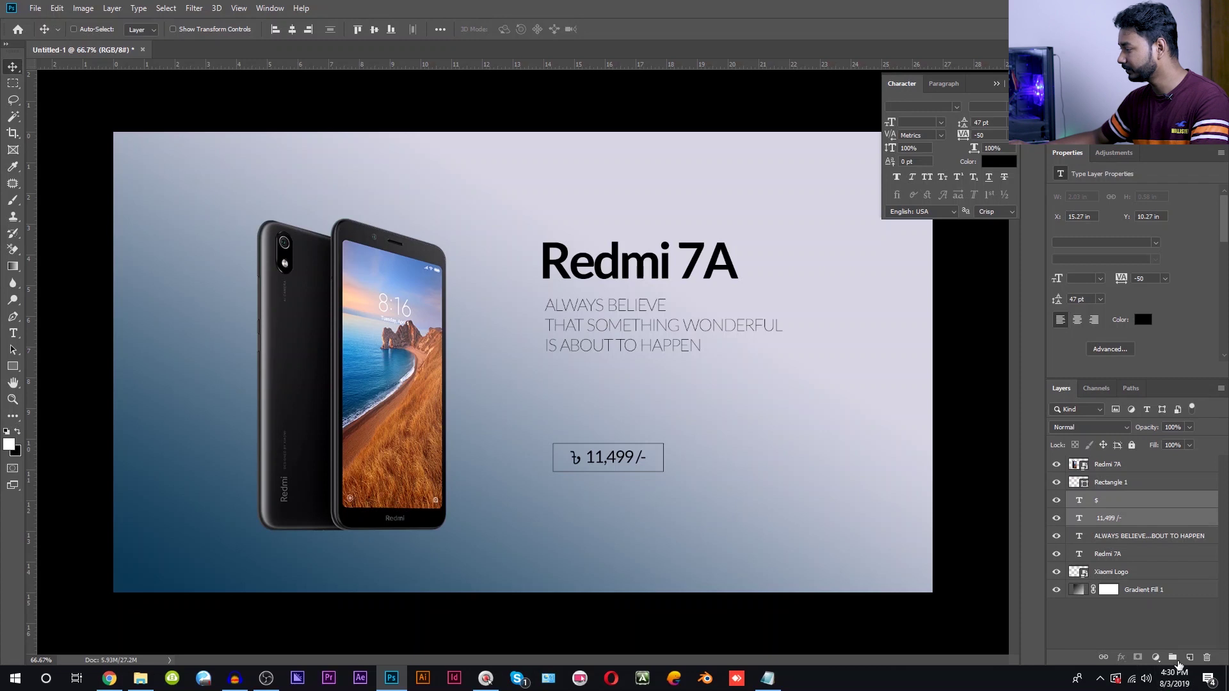
pyautogui.click(1174, 659)
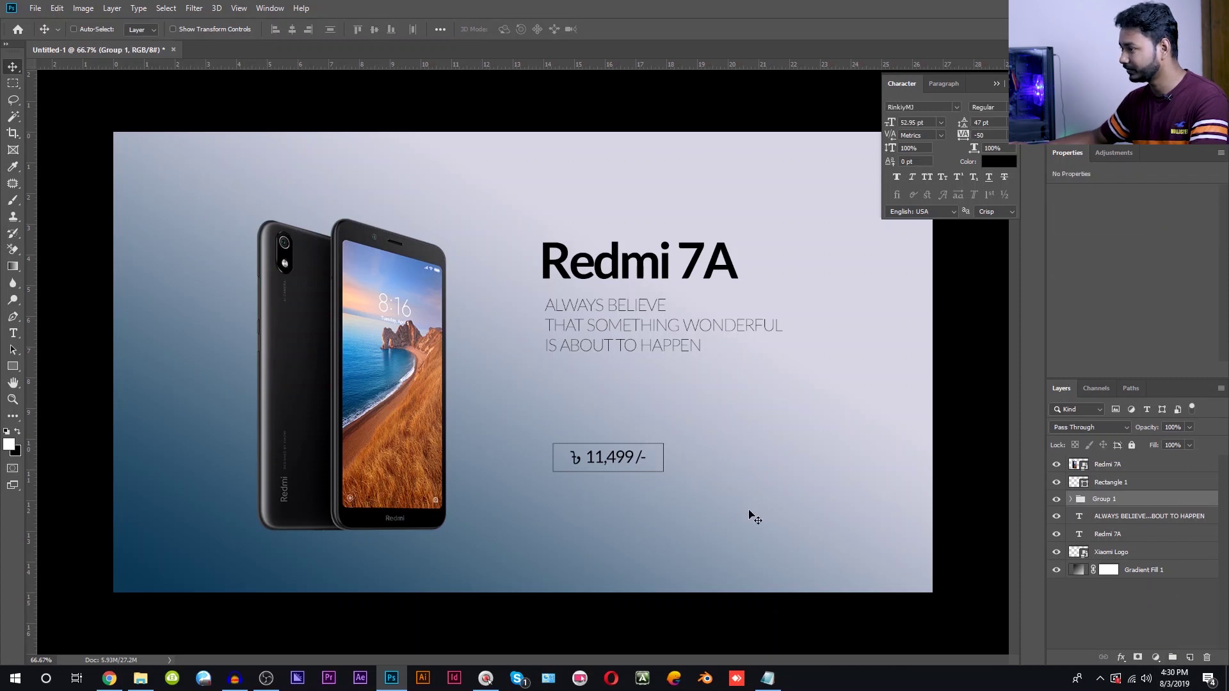
pyautogui.click(1110, 485)
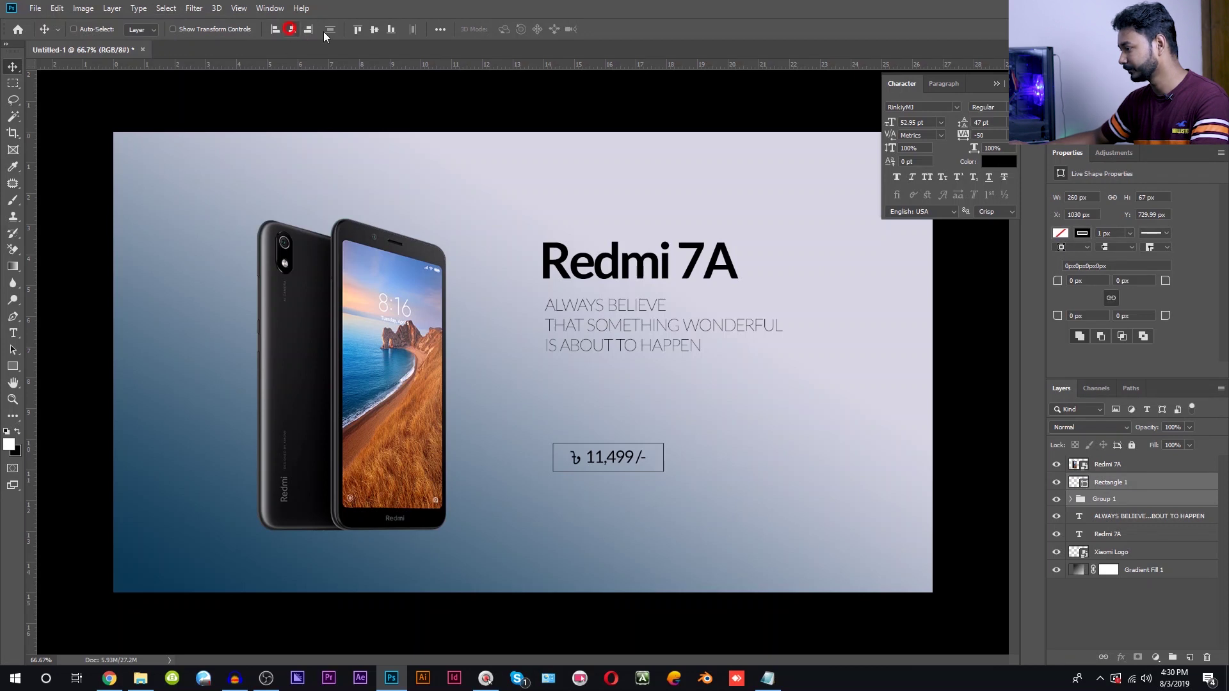
pyautogui.moveTo(625, 462)
pyautogui.mouseDown()
pyautogui.moveTo(633, 448)
pyautogui.moveTo(617, 457)
pyautogui.mouseUp()
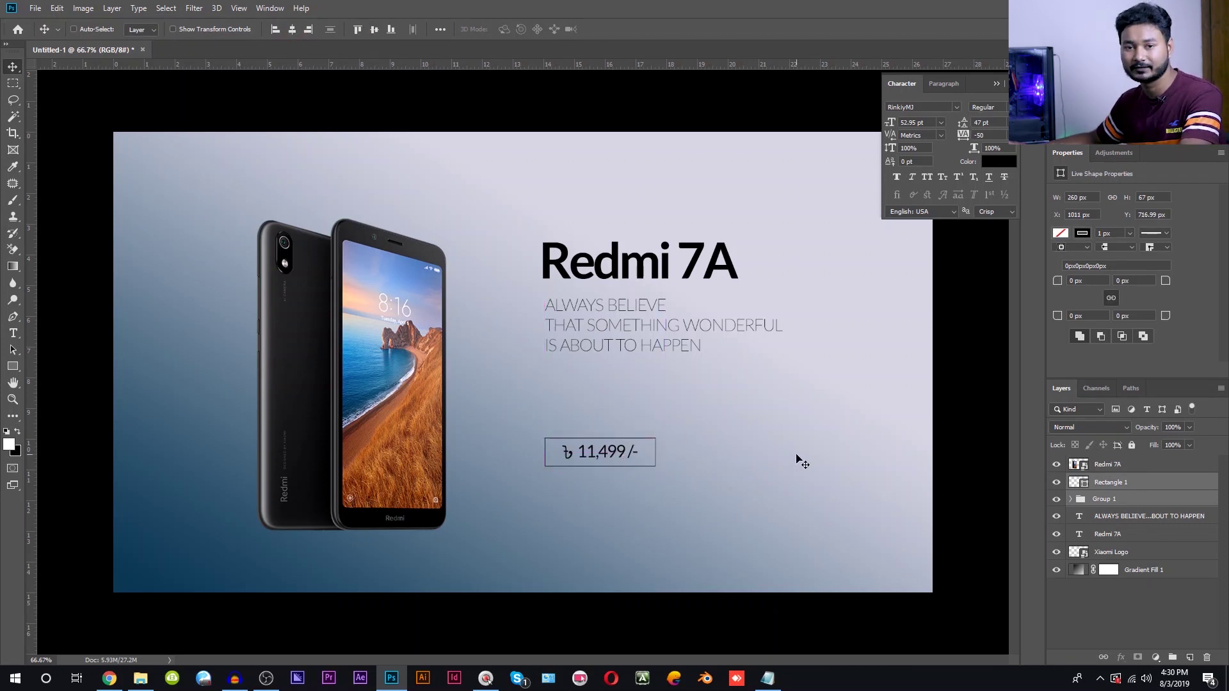
pyautogui.scroll(-1, 769, 459)
pyautogui.scroll(-1, 713, 354)
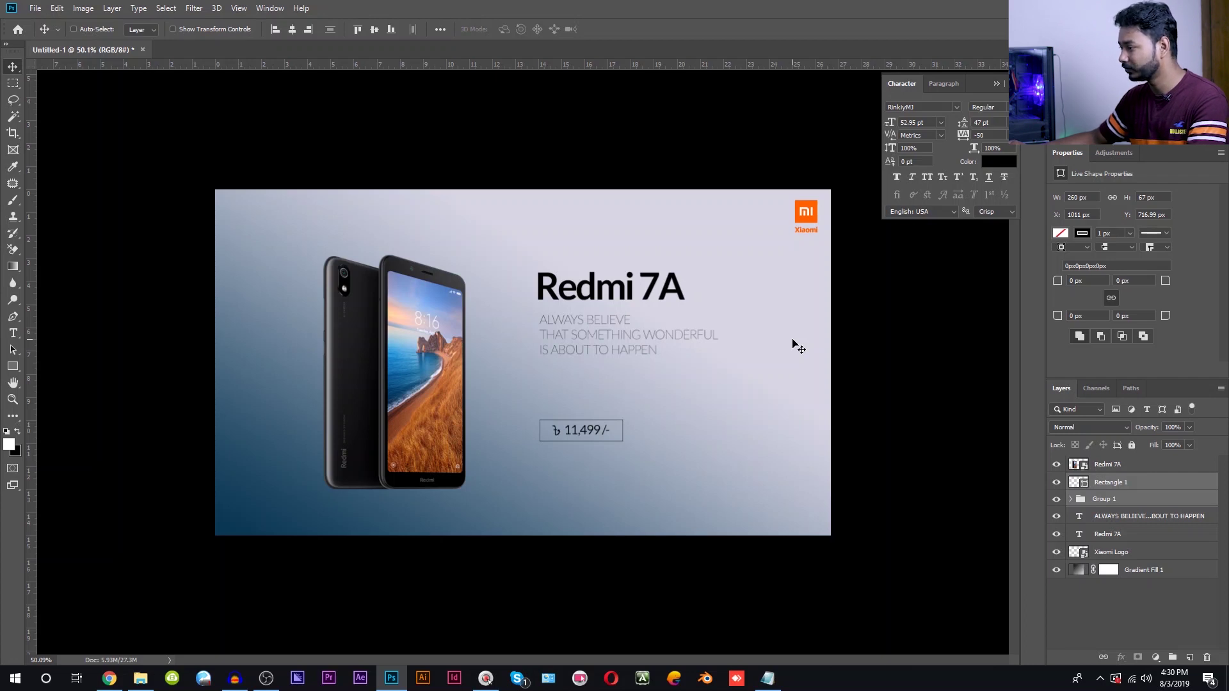
# Set Gradient Fill 1's left stop to a blue sampled from the phone screen.
pyautogui.click(1083, 596)
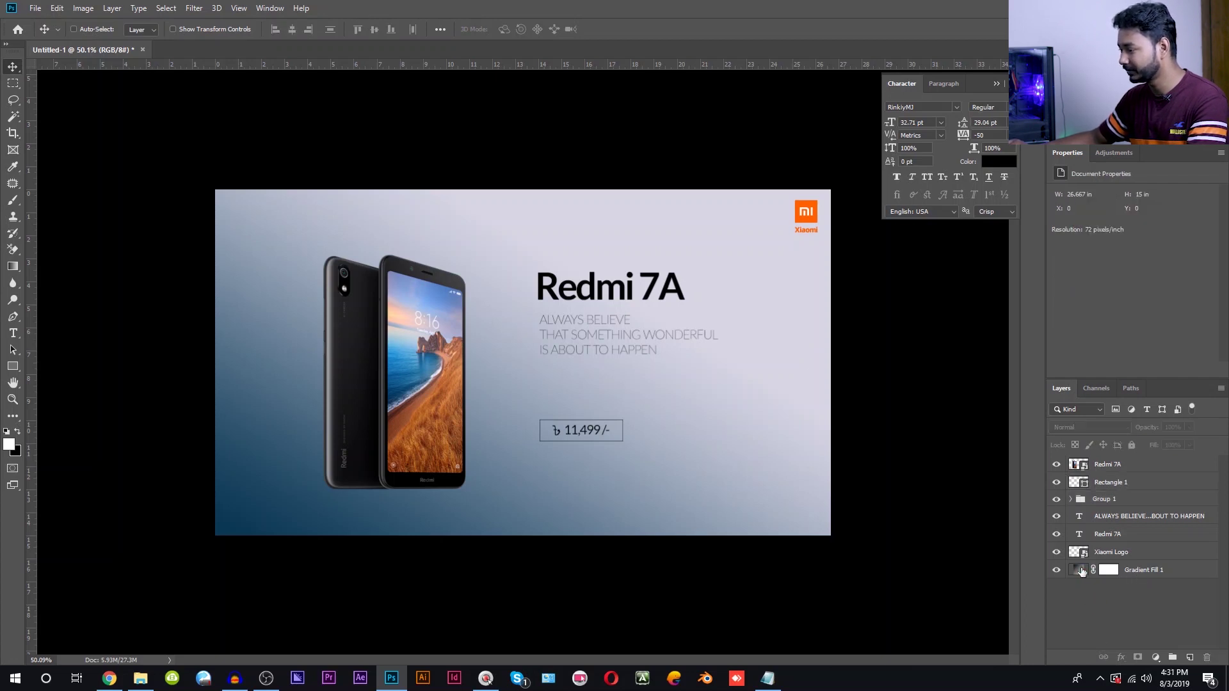
pyautogui.doubleClick(1079, 570)
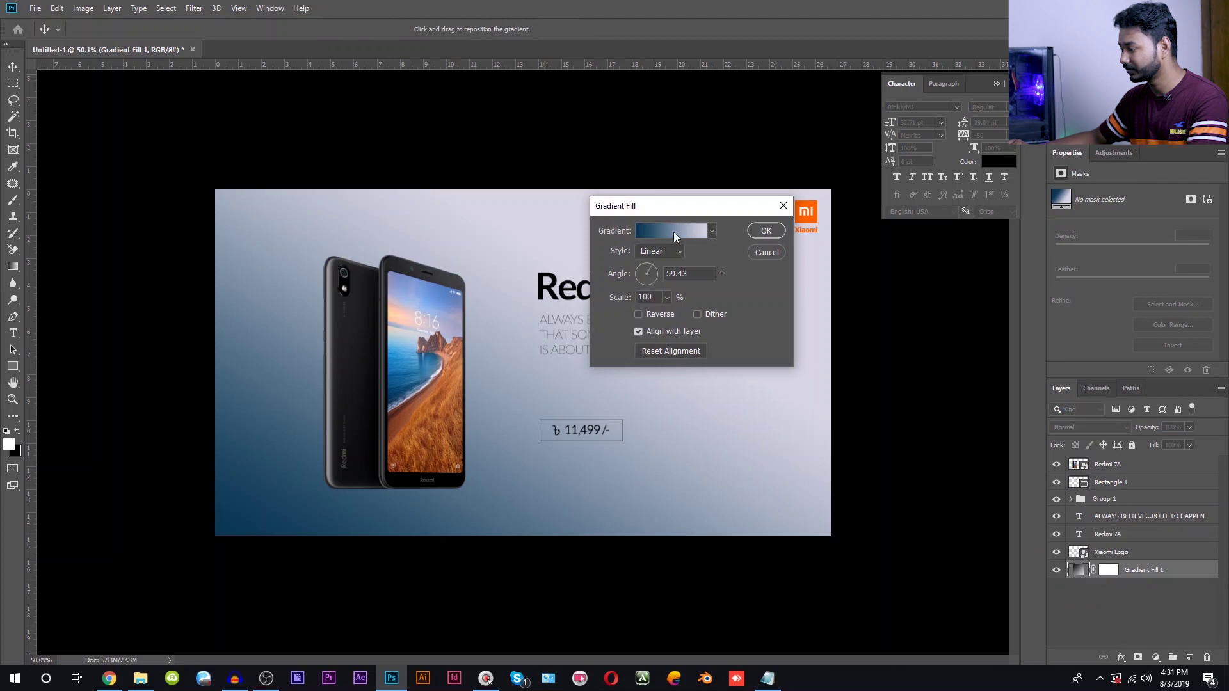
pyautogui.click(674, 237)
pyautogui.click(571, 446)
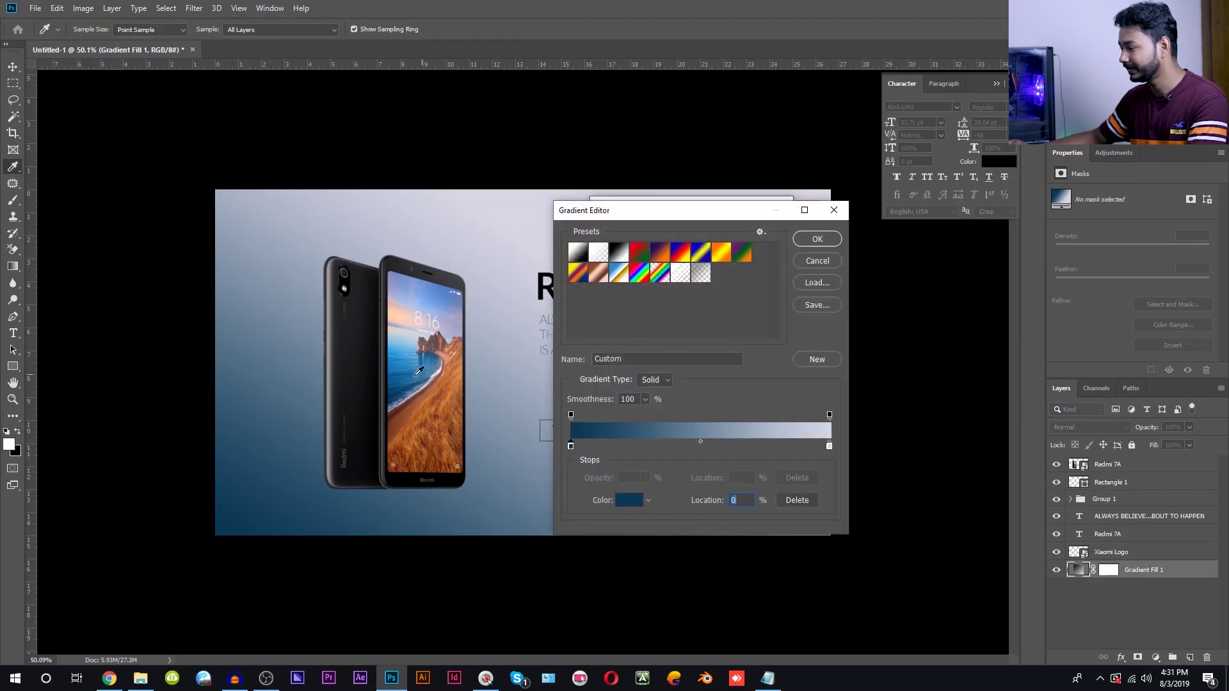
pyautogui.moveTo(406, 332); pyautogui.dragTo(463, 328)
pyautogui.moveTo(453, 332); pyautogui.dragTo(450, 294)
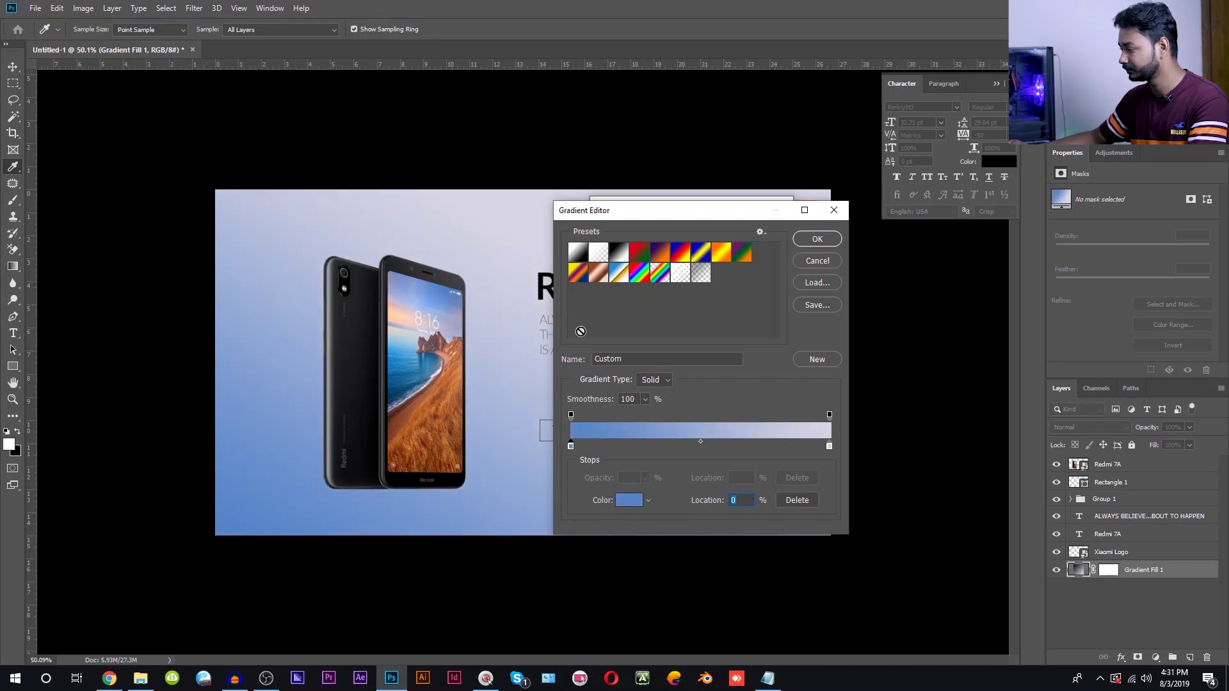
# Set the right stop to a dark grey-blue sampled from the phone and apply the gradient.
pyautogui.click(829, 446)
pyautogui.click(358, 367)
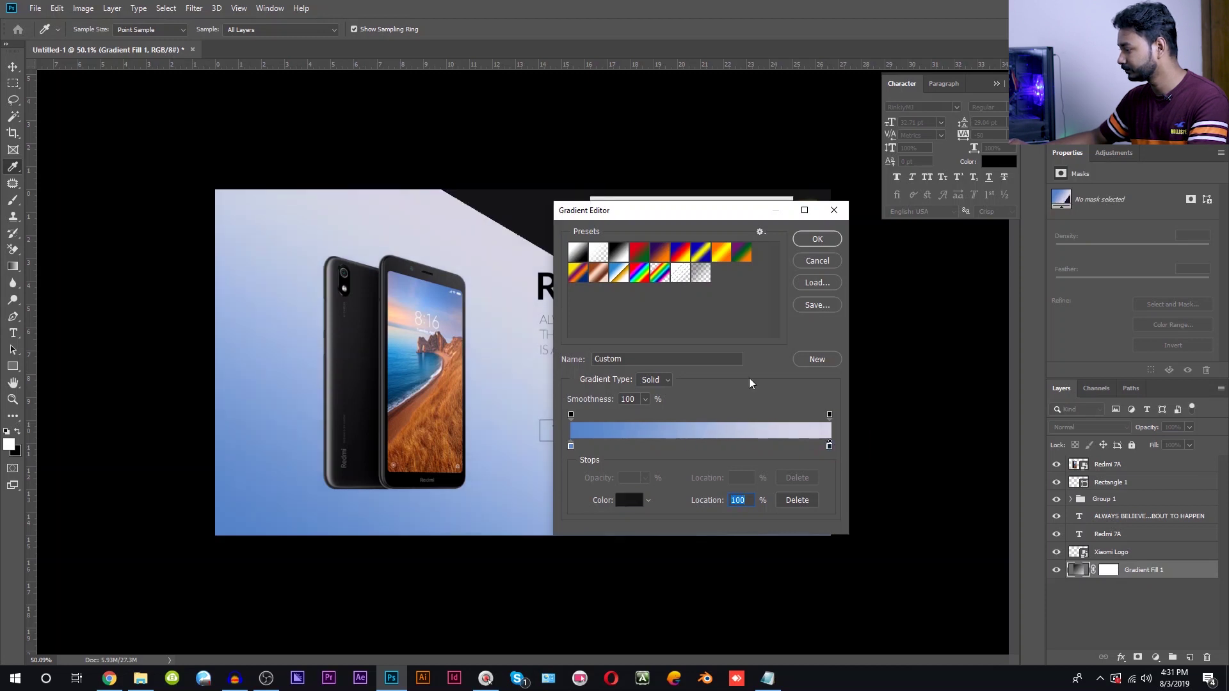
pyautogui.doubleClick(830, 446)
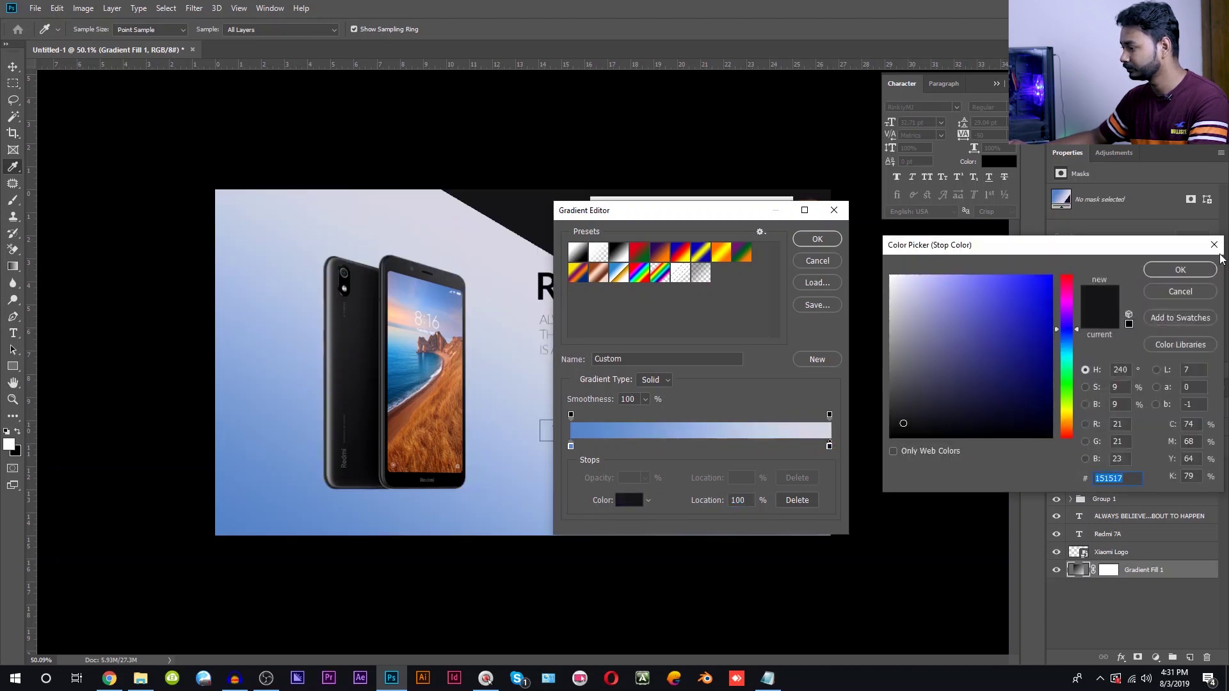
pyautogui.click(1180, 291)
pyautogui.click(796, 500)
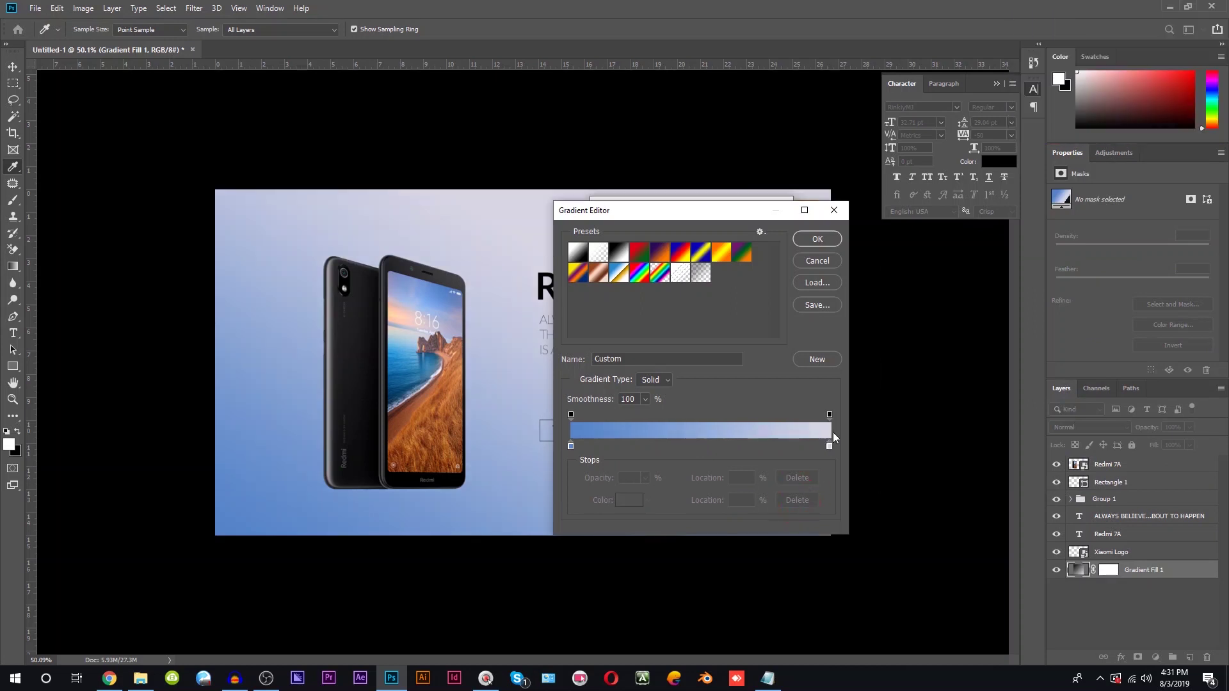
pyautogui.click(830, 446)
pyautogui.click(443, 270)
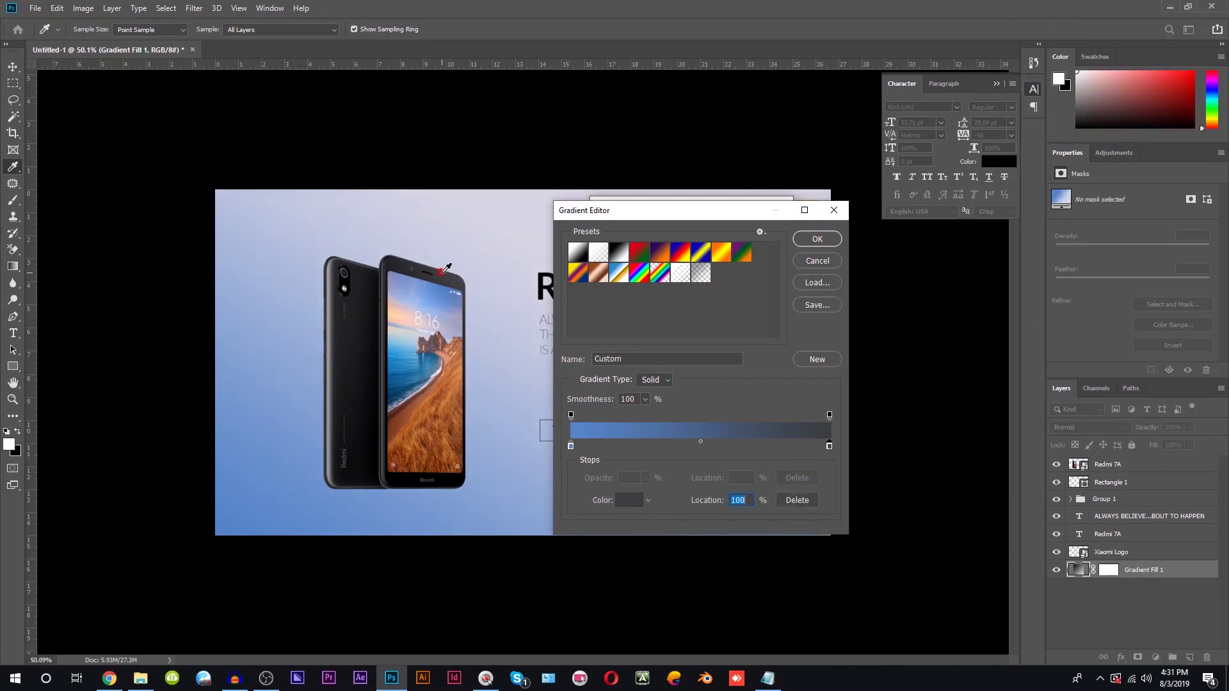
pyautogui.moveTo(689, 212); pyautogui.dragTo(837, 280)
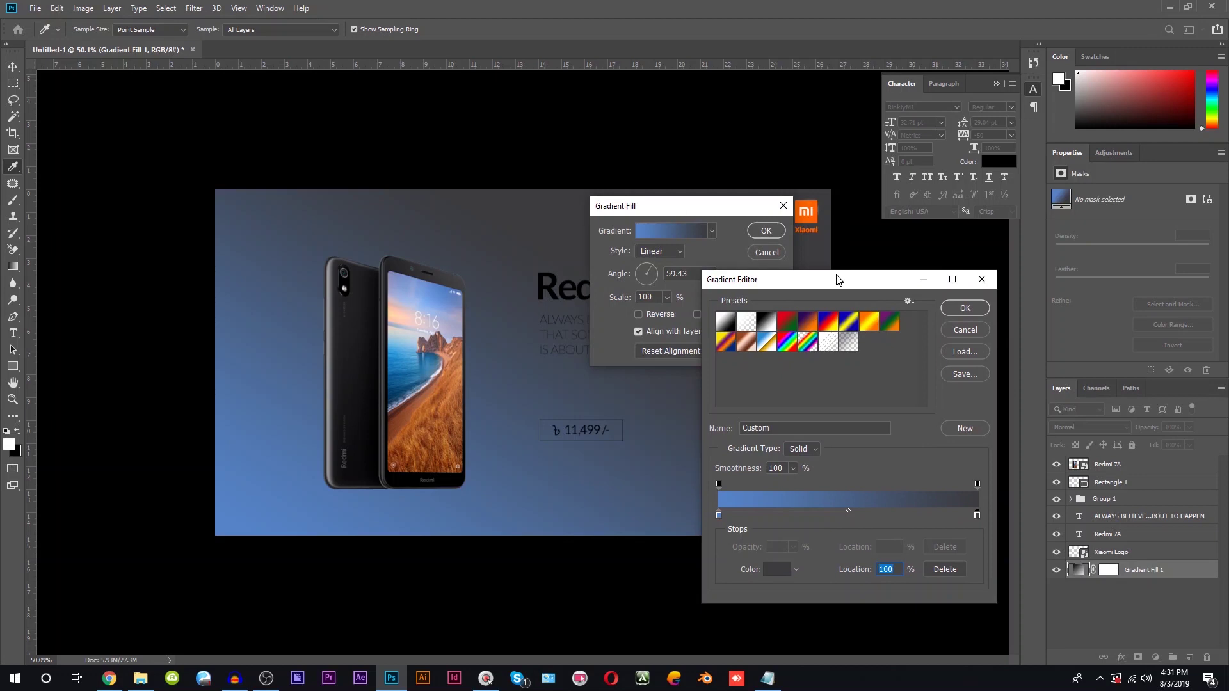
pyautogui.click(964, 307)
pyautogui.click(766, 231)
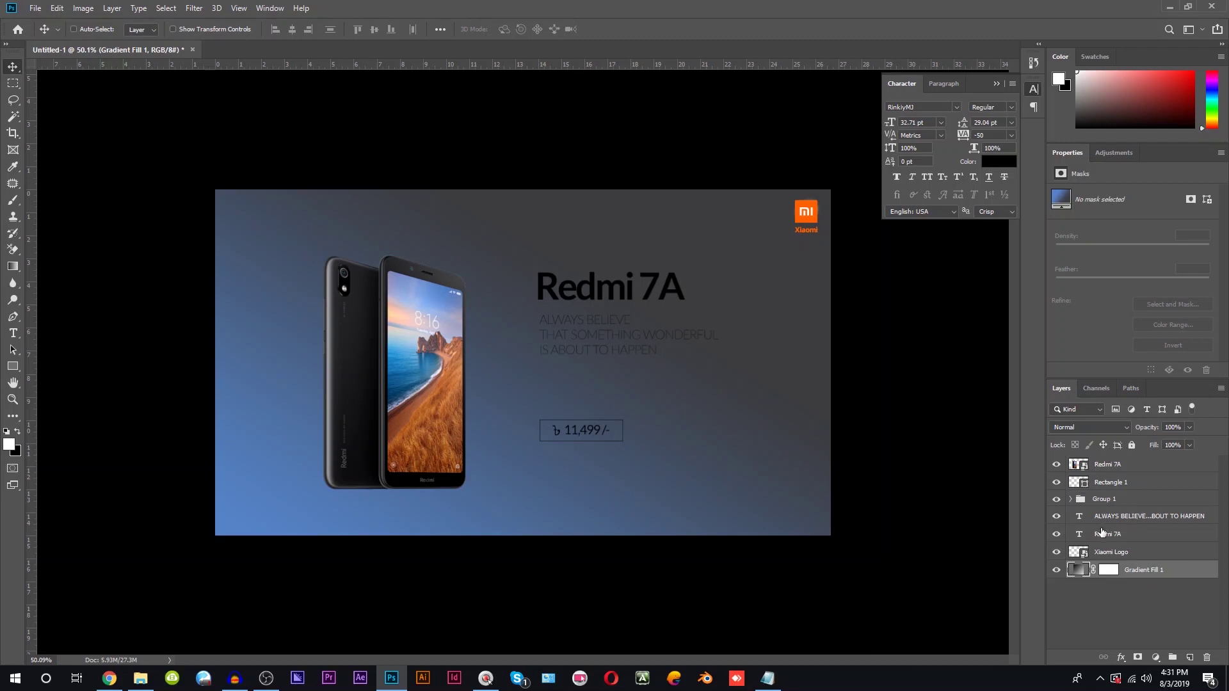
# Make the ALWAYS BELIEVE tagline and the Redmi 7A title white.
pyautogui.doubleClick(1079, 516)
pyautogui.click(512, 30)
pyautogui.click(899, 276)
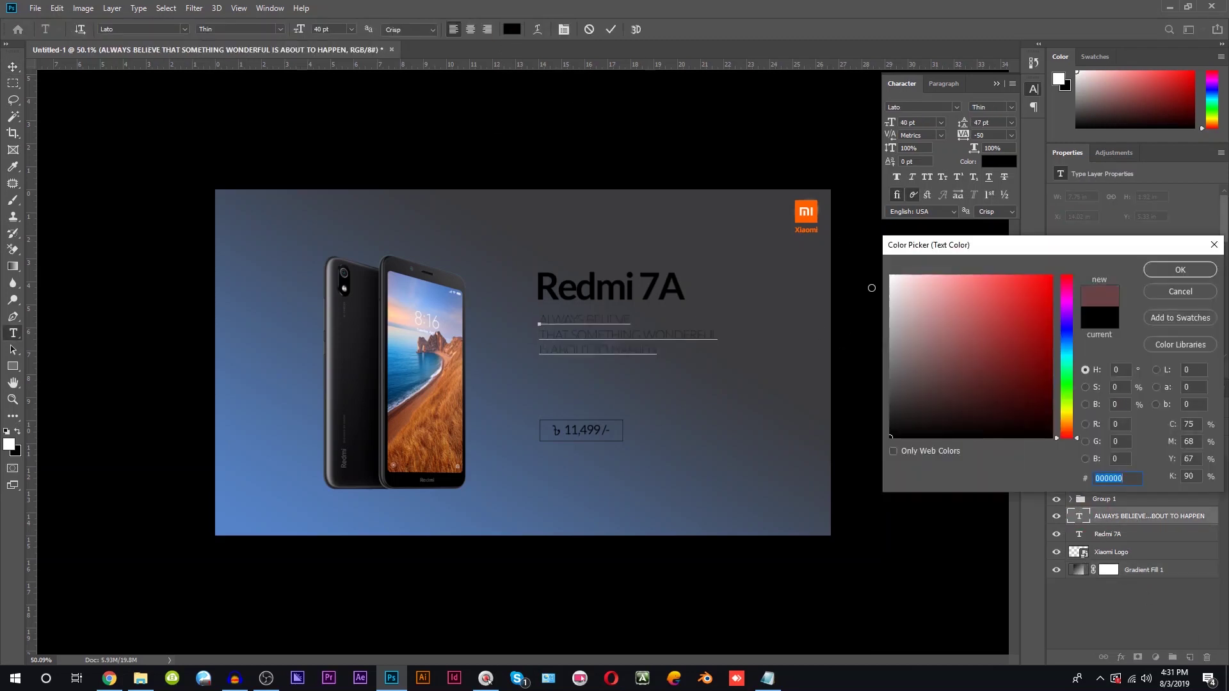
pyautogui.click(1176, 275)
pyautogui.hotkey('ctrl', 'Return')
pyautogui.doubleClick(1079, 534)
pyautogui.click(512, 29)
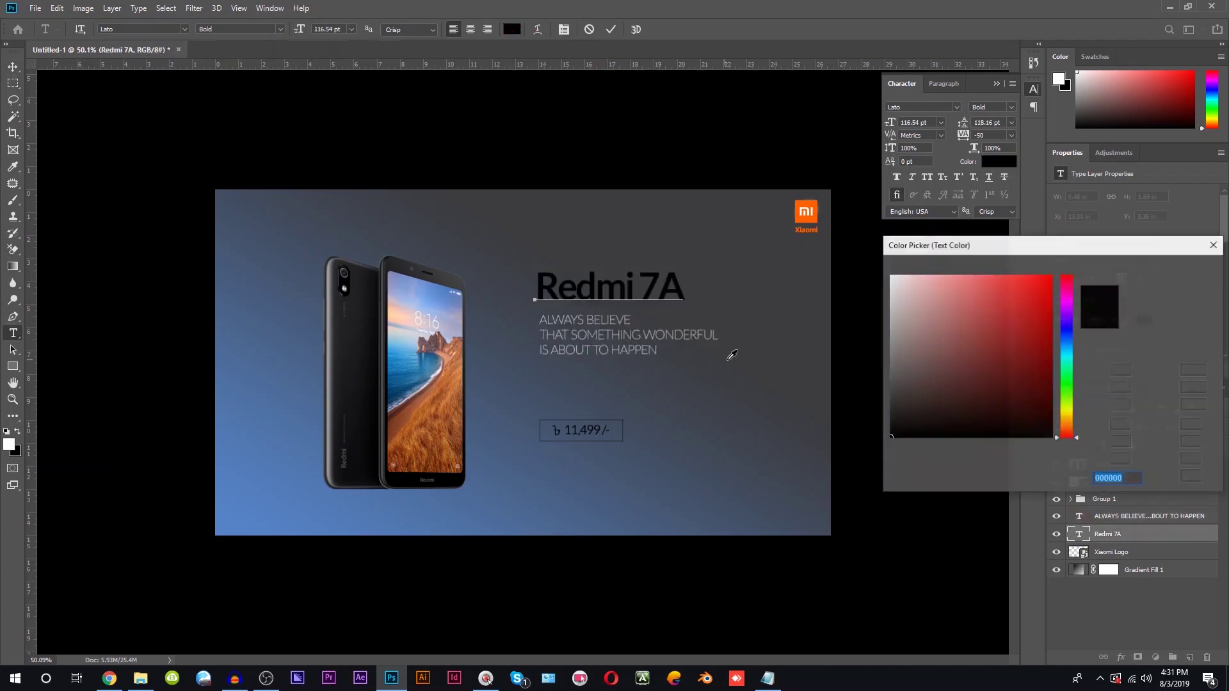
pyautogui.click(900, 277)
pyautogui.press('Return')
# Make the ৳ symbol and the 11,499 /- price text in Group 1 white.
pyautogui.click(1071, 500)
pyautogui.doubleClick(1089, 516)
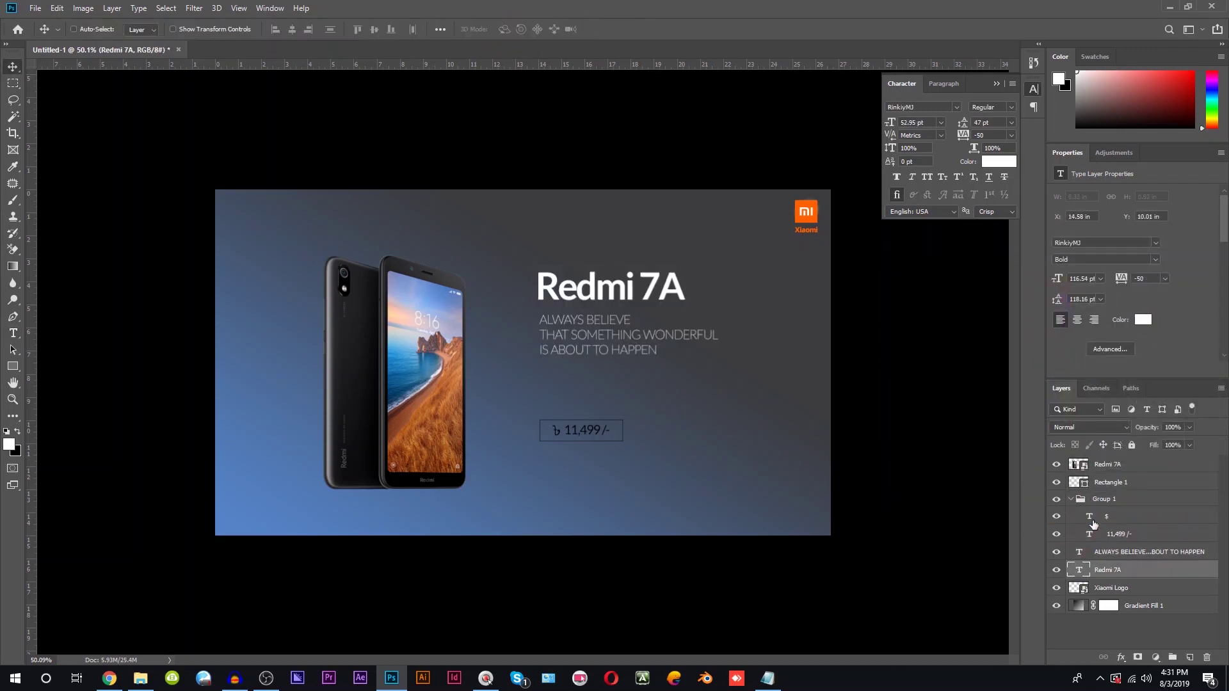
pyautogui.click(512, 29)
pyautogui.click(899, 277)
pyautogui.click(1184, 275)
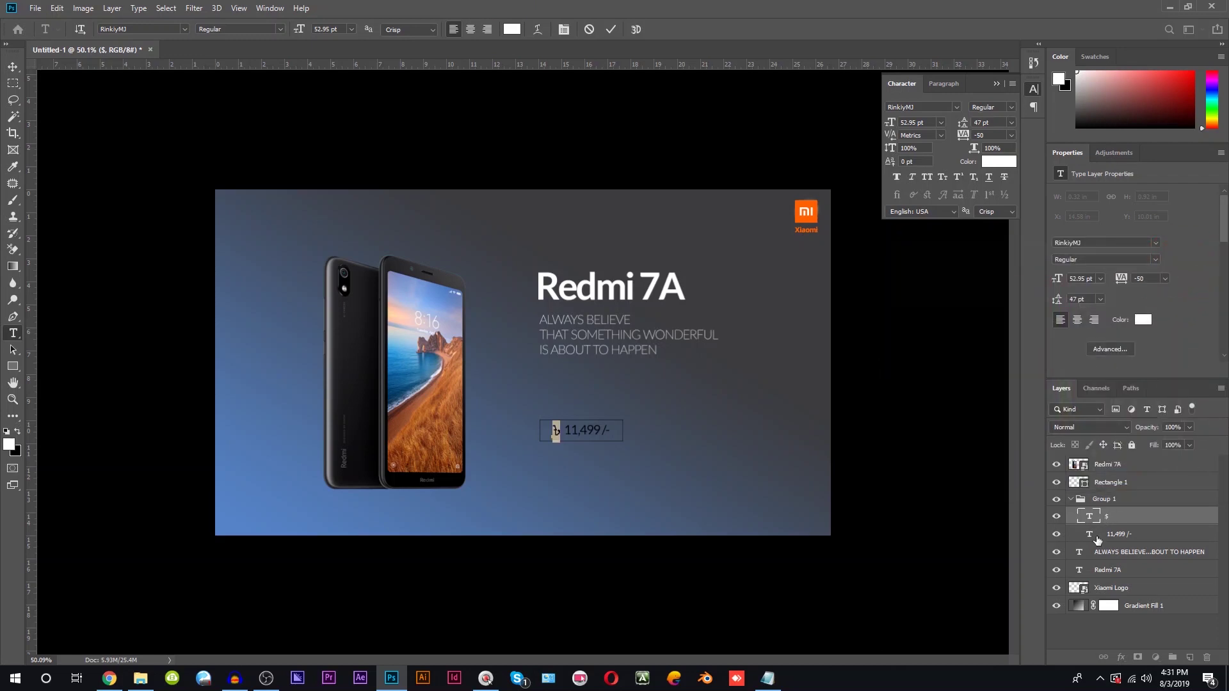
pyautogui.doubleClick(1090, 533)
pyautogui.click(512, 30)
pyautogui.click(891, 276)
pyautogui.click(1196, 269)
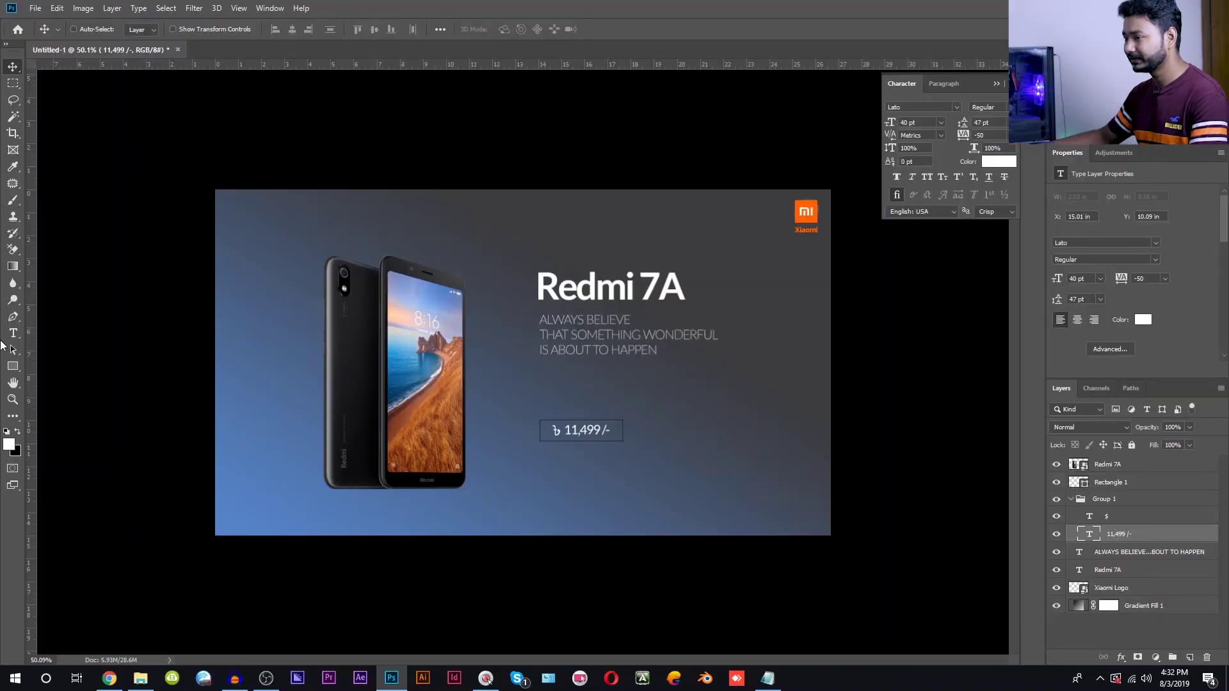
pyautogui.click(35, 8)
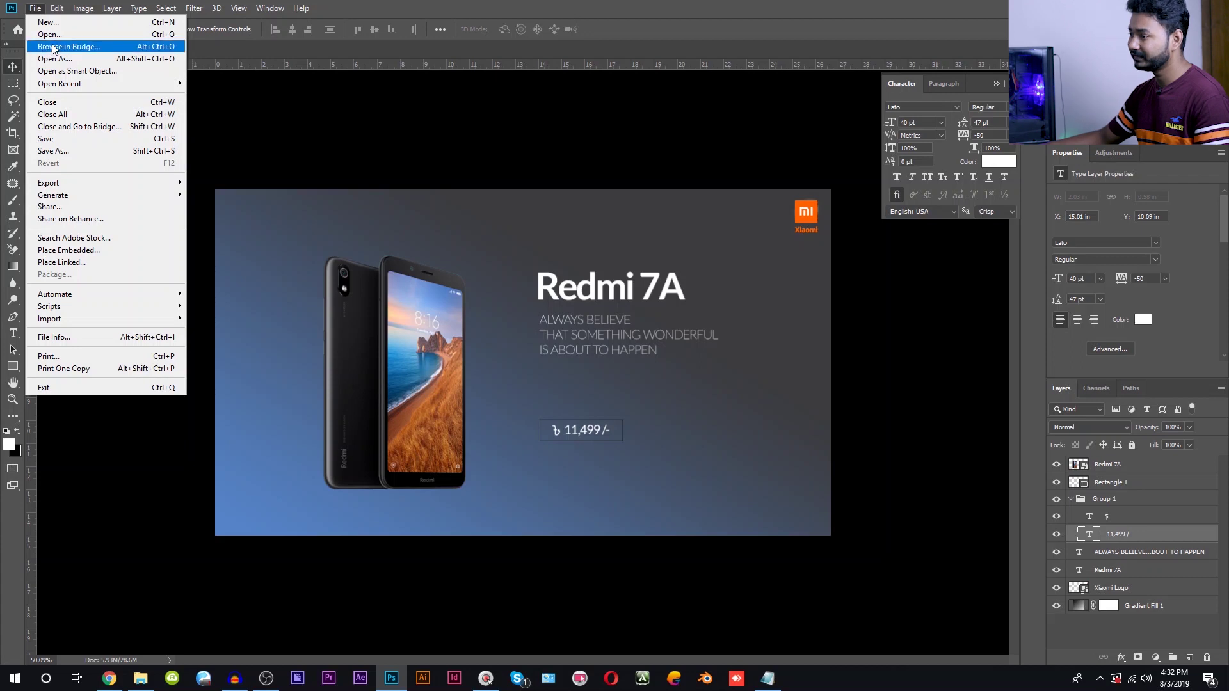
# Create a new 1080 × 1080 transparent document and drag Lipstick.png into it from Files.
pyautogui.click(706, 281)
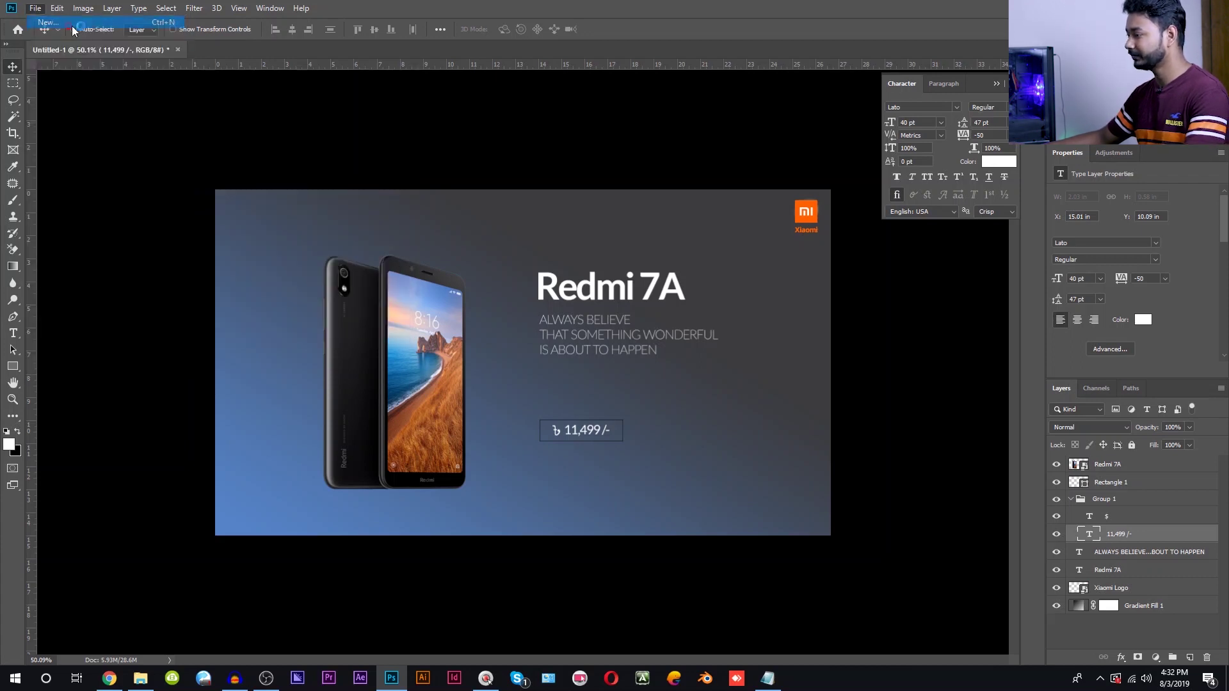
pyautogui.hotkey('ctrl', 'n')
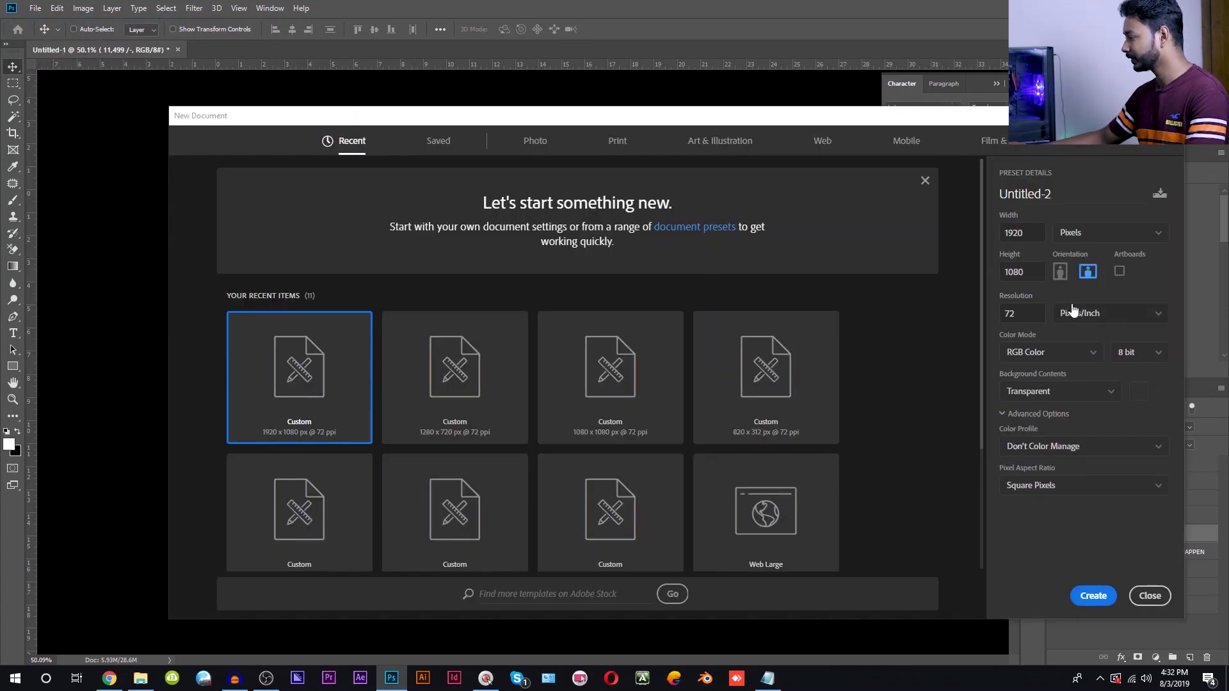
pyautogui.doubleClick(1042, 231)
pyautogui.write('180')
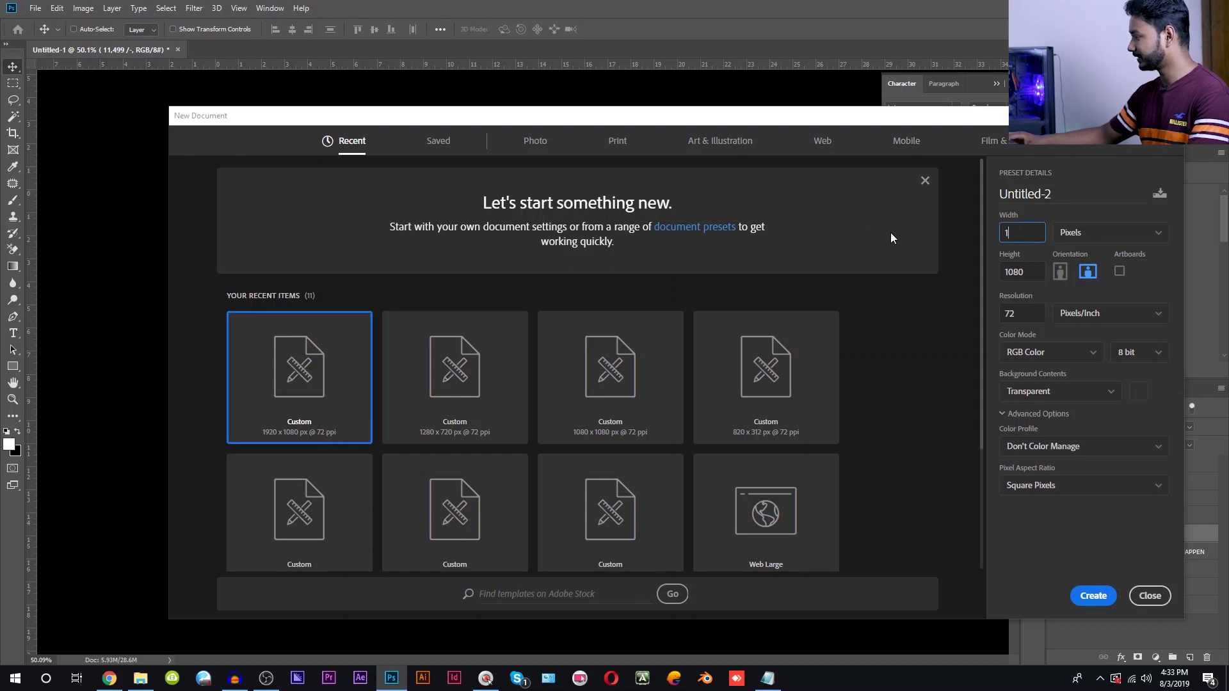
pyautogui.press('BackSpace')
pyautogui.press('BackSpace')
pyautogui.write('080')
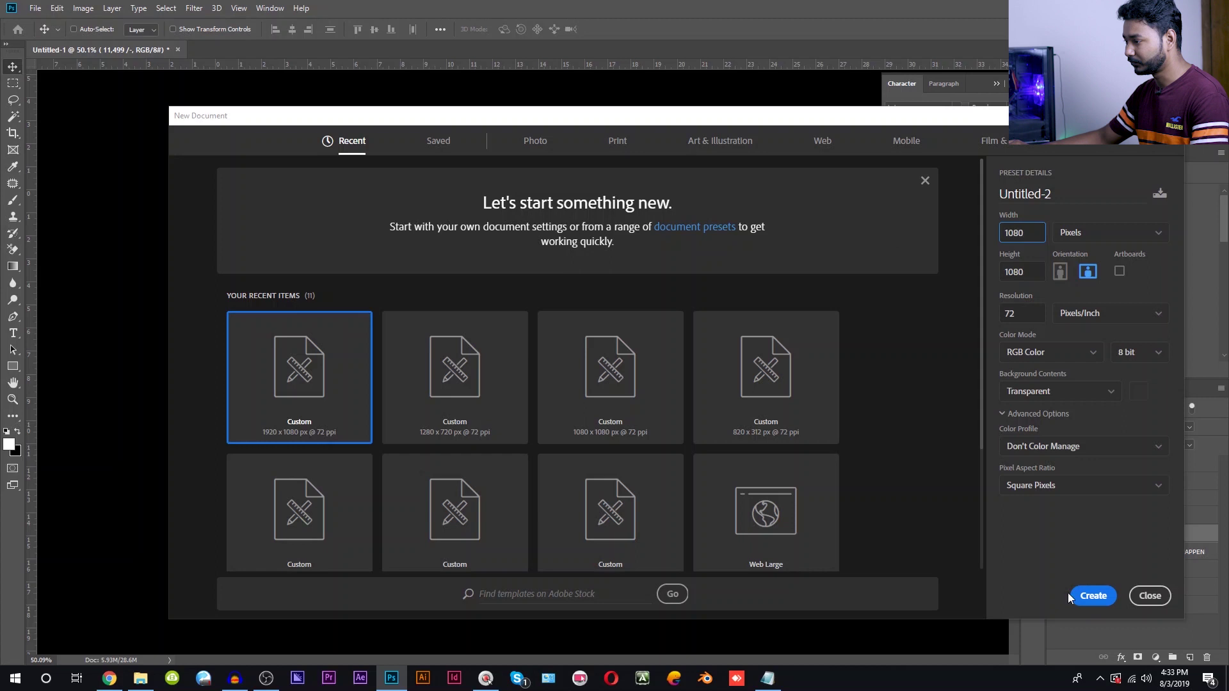
pyautogui.click(1088, 595)
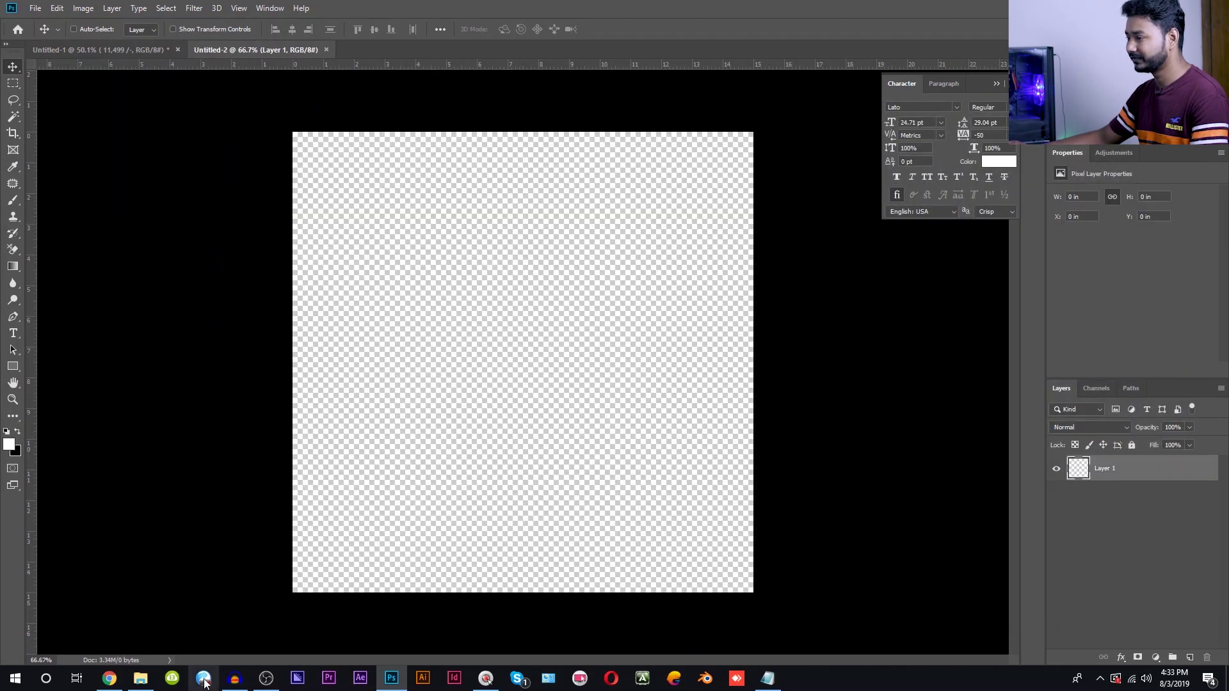
pyautogui.click(140, 679)
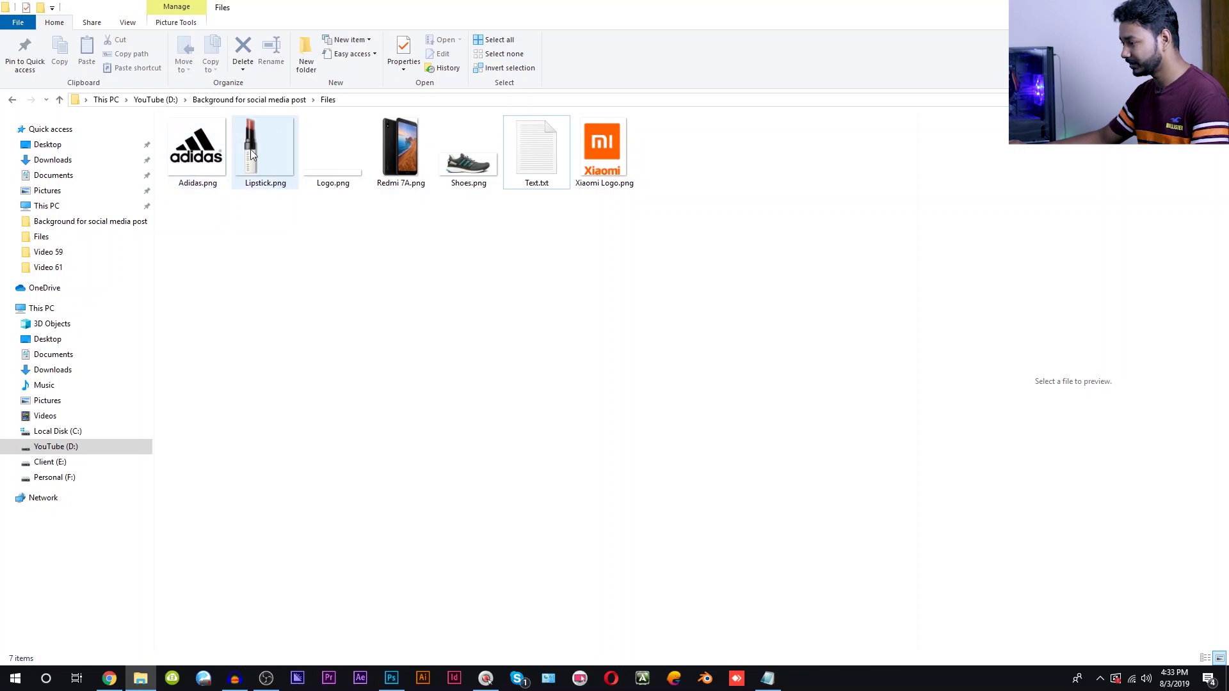
pyautogui.moveTo(251, 148); pyautogui.dragTo(595, 377)
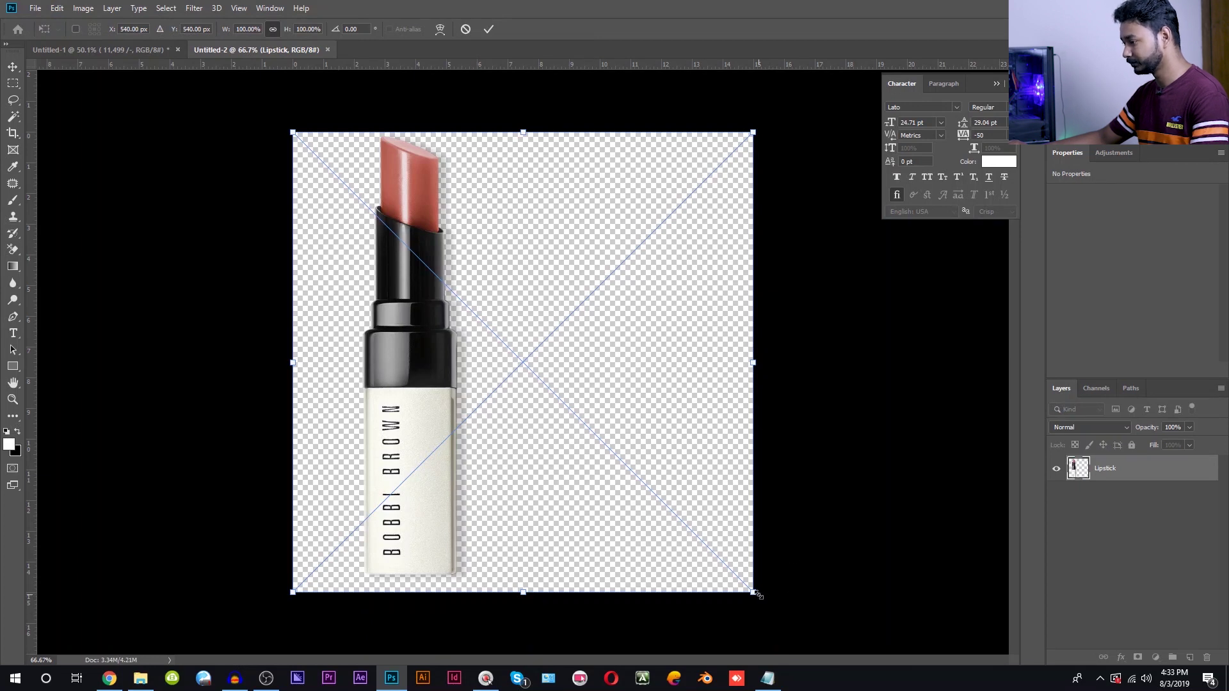
# Scale the placed lipstick to about 82%, nudge it slightly lower, and commit it.
pyautogui.moveTo(755, 594); pyautogui.dragTo(667, 507)
pyautogui.moveTo(530, 432); pyautogui.dragTo(530, 445)
pyautogui.doubleClick(530, 445)
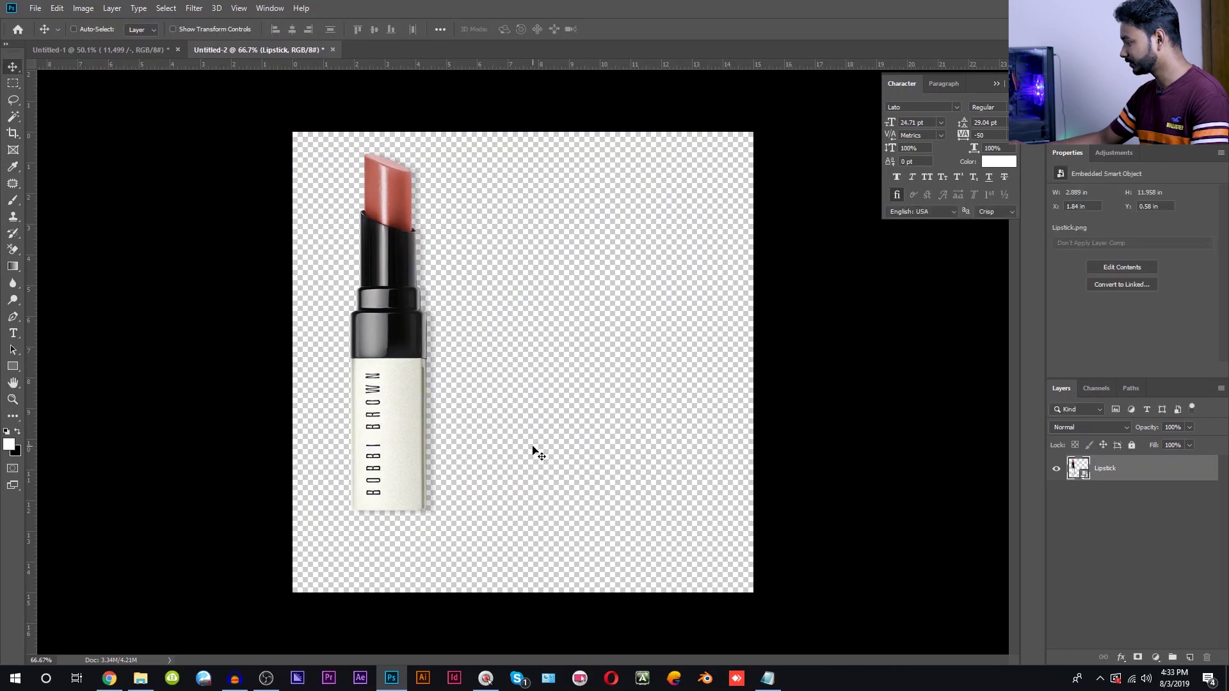
# Add a default Gradient Fill layer and move it beneath the lipstick.
pyautogui.click(1155, 658)
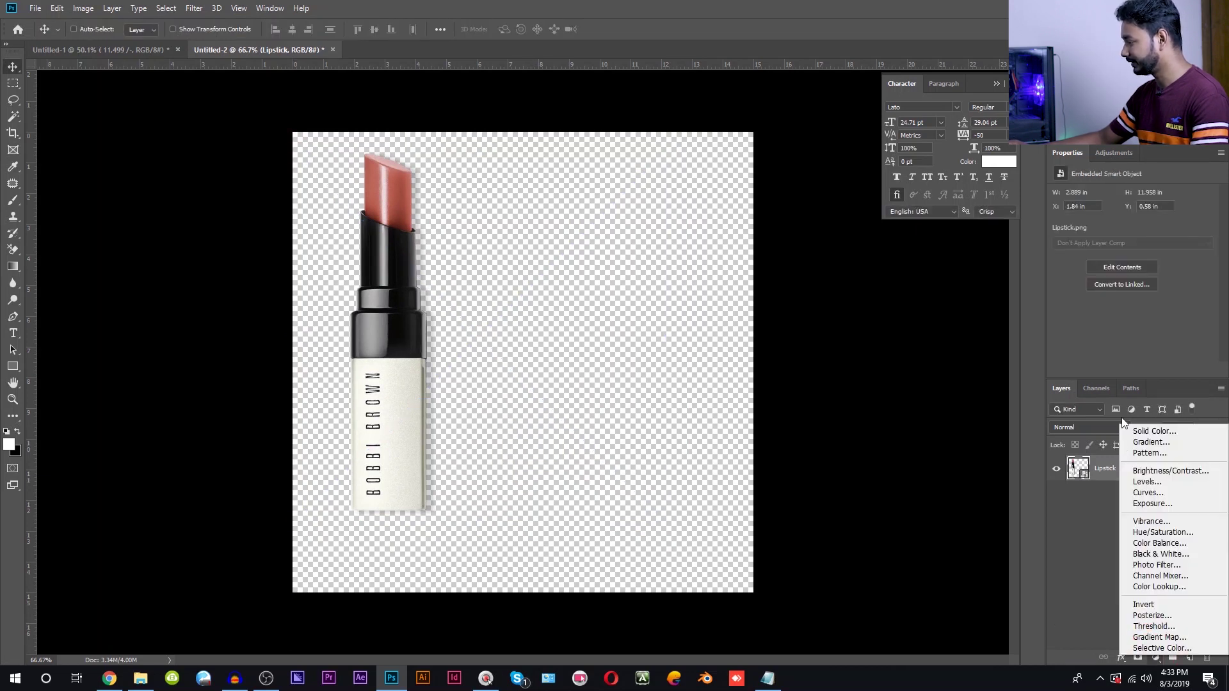
pyautogui.click(1150, 440)
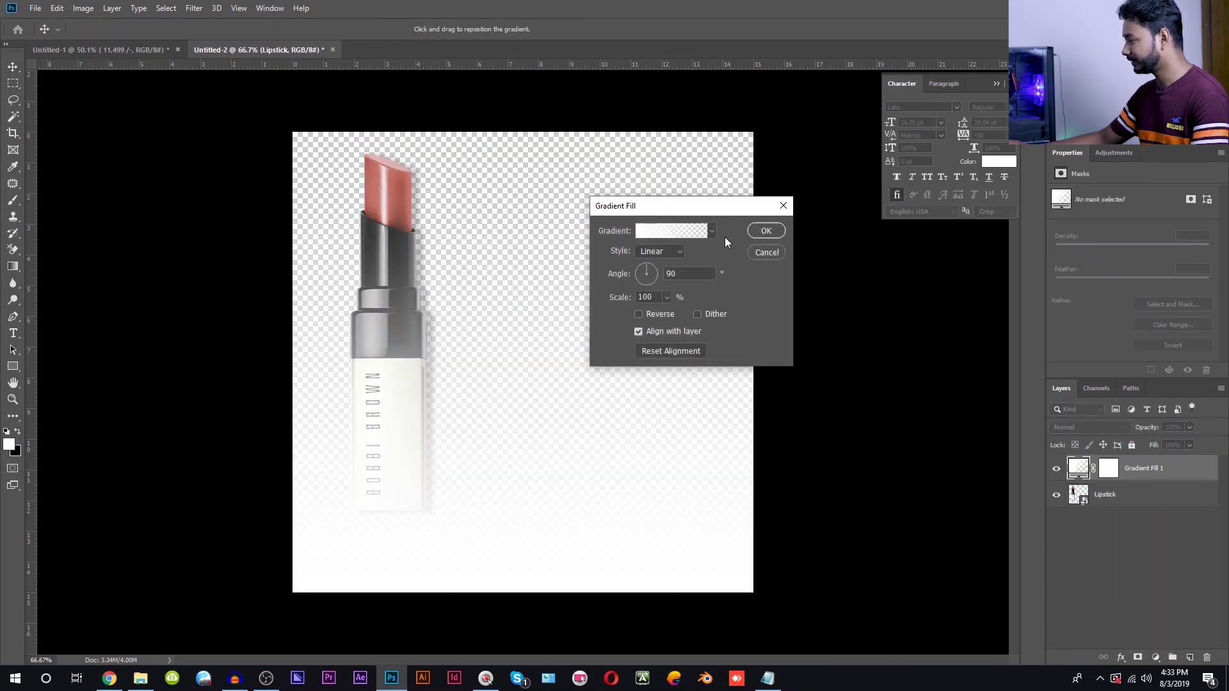
pyautogui.click(766, 230)
pyautogui.moveTo(1088, 466); pyautogui.dragTo(1109, 501)
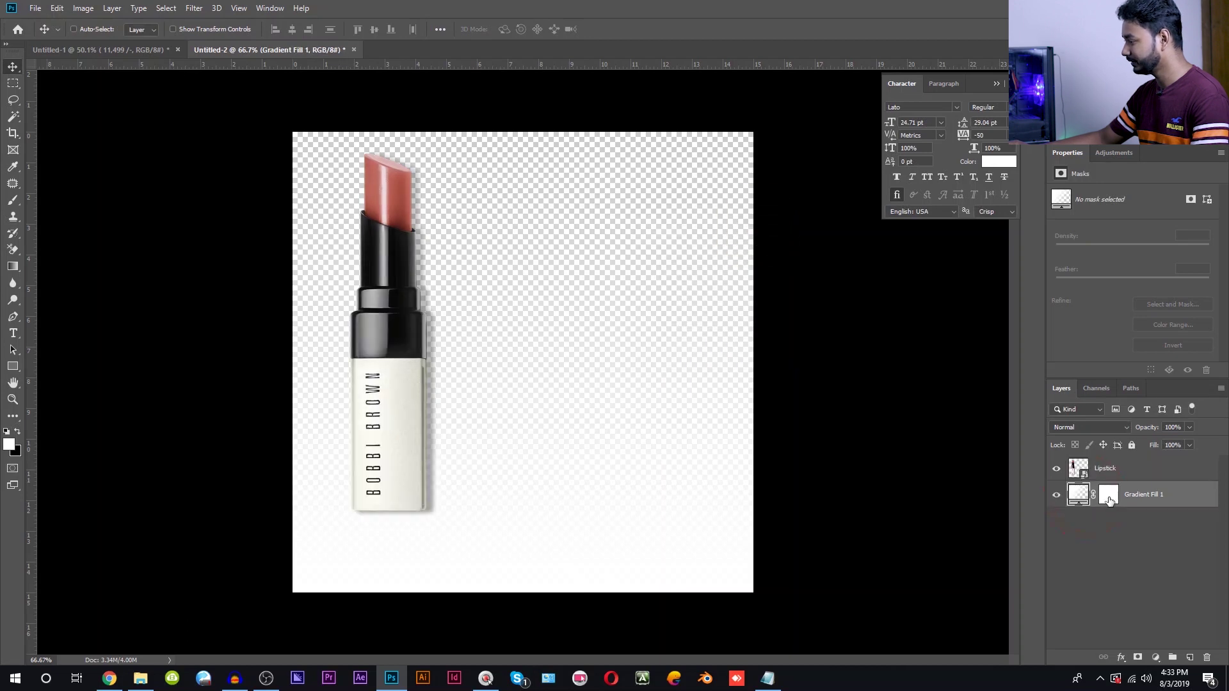
# Apply the Violet, Orange preset gradient to the gradient fill.
pyautogui.doubleClick(1079, 497)
pyautogui.click(675, 230)
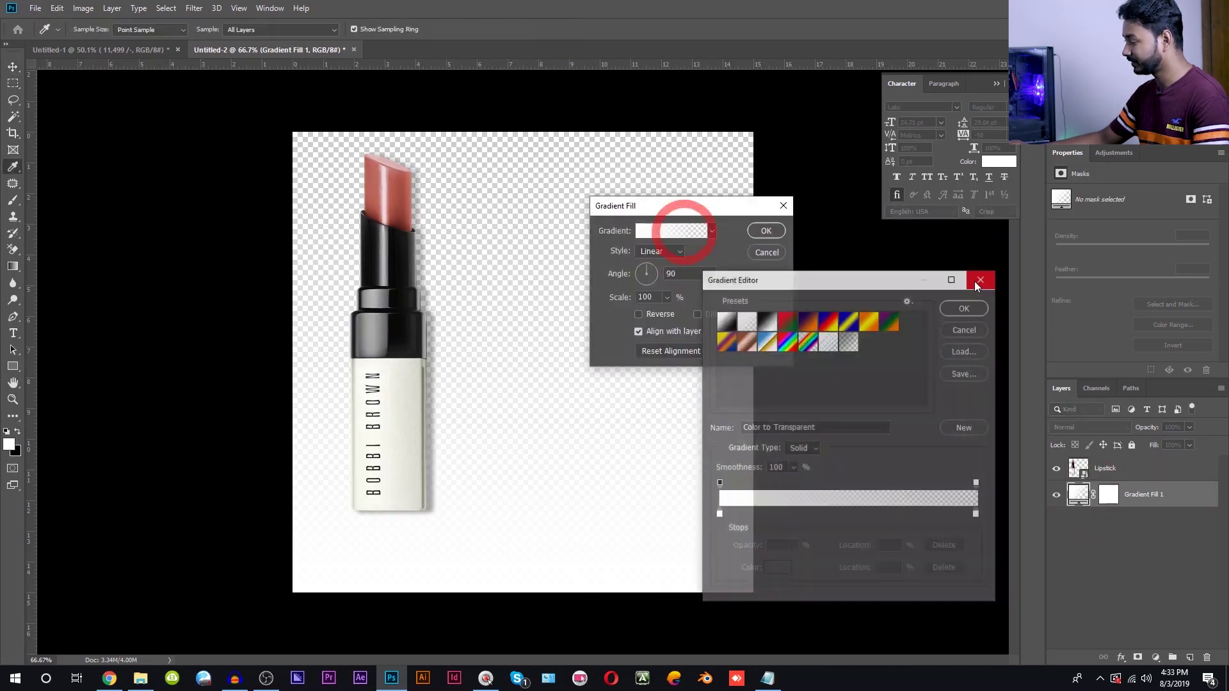
pyautogui.click(978, 482)
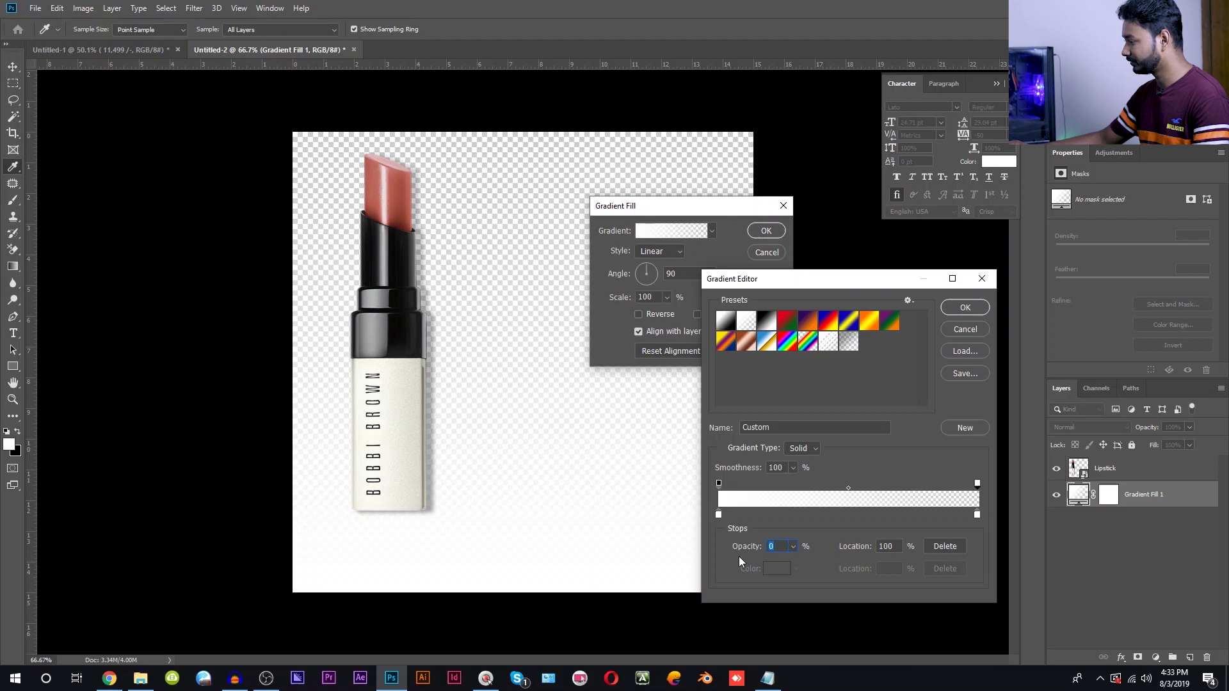
pyautogui.click(794, 546)
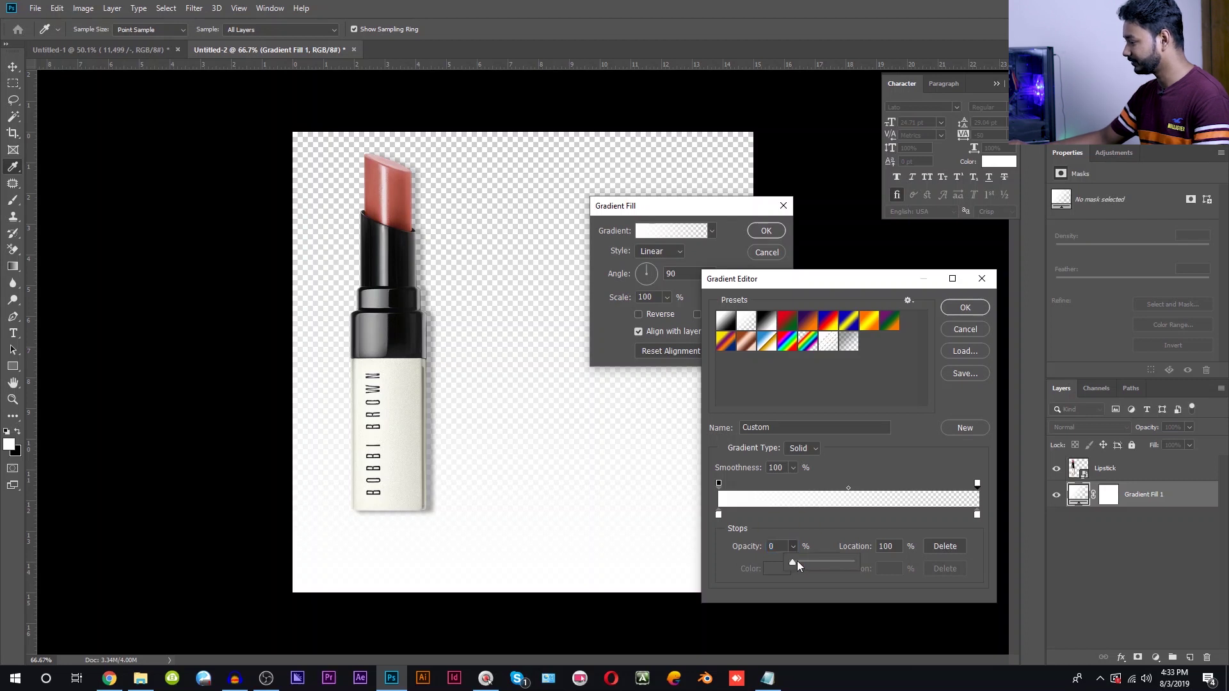
pyautogui.click(801, 322)
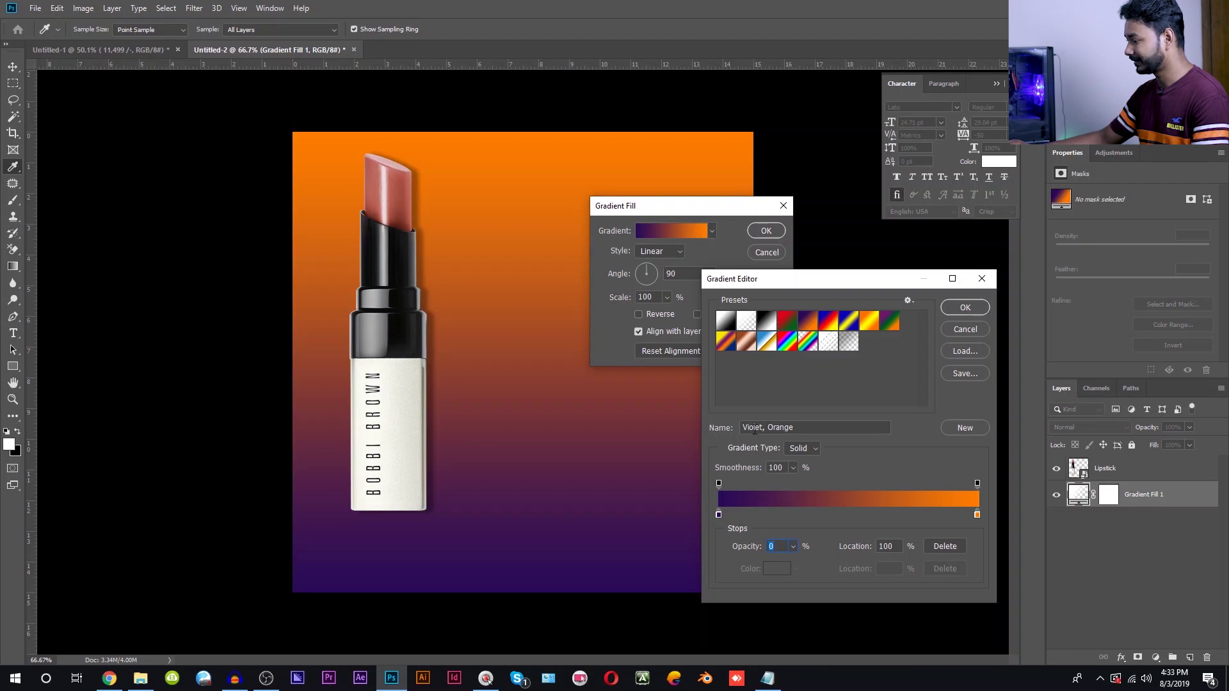
pyautogui.click(975, 308)
# Sample cream from the lipstick label and rose from the tip as the gradient's end colours.
pyautogui.click(691, 230)
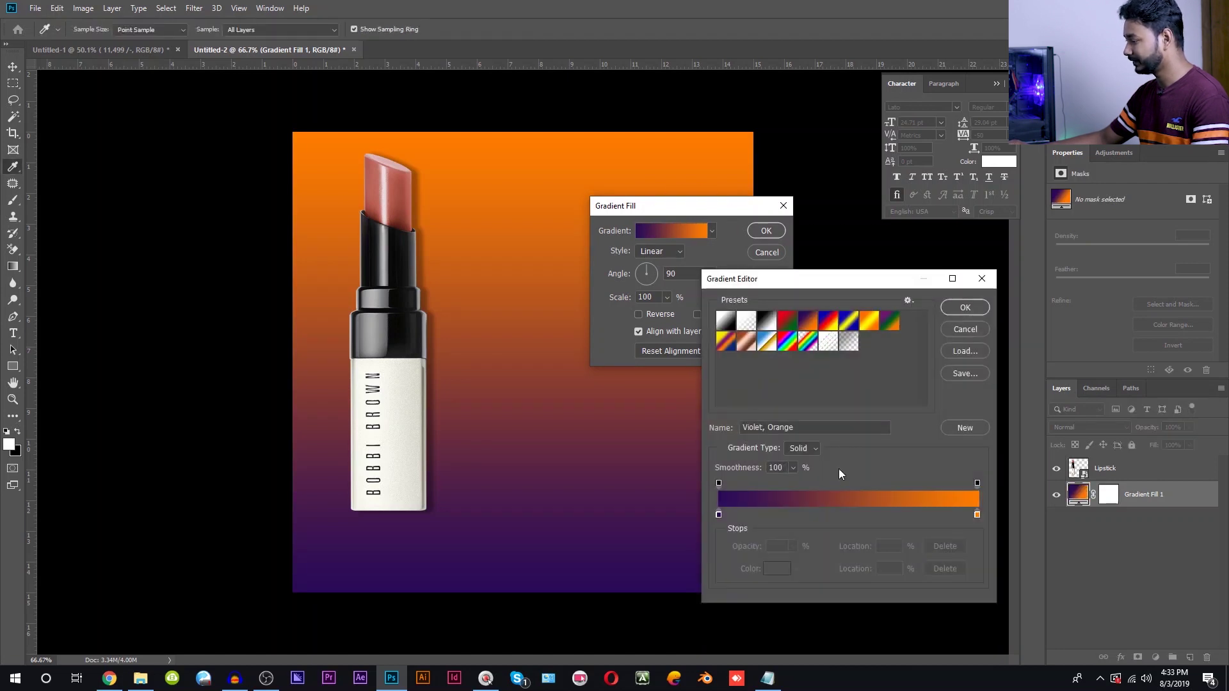
pyautogui.click(719, 515)
pyautogui.click(405, 402)
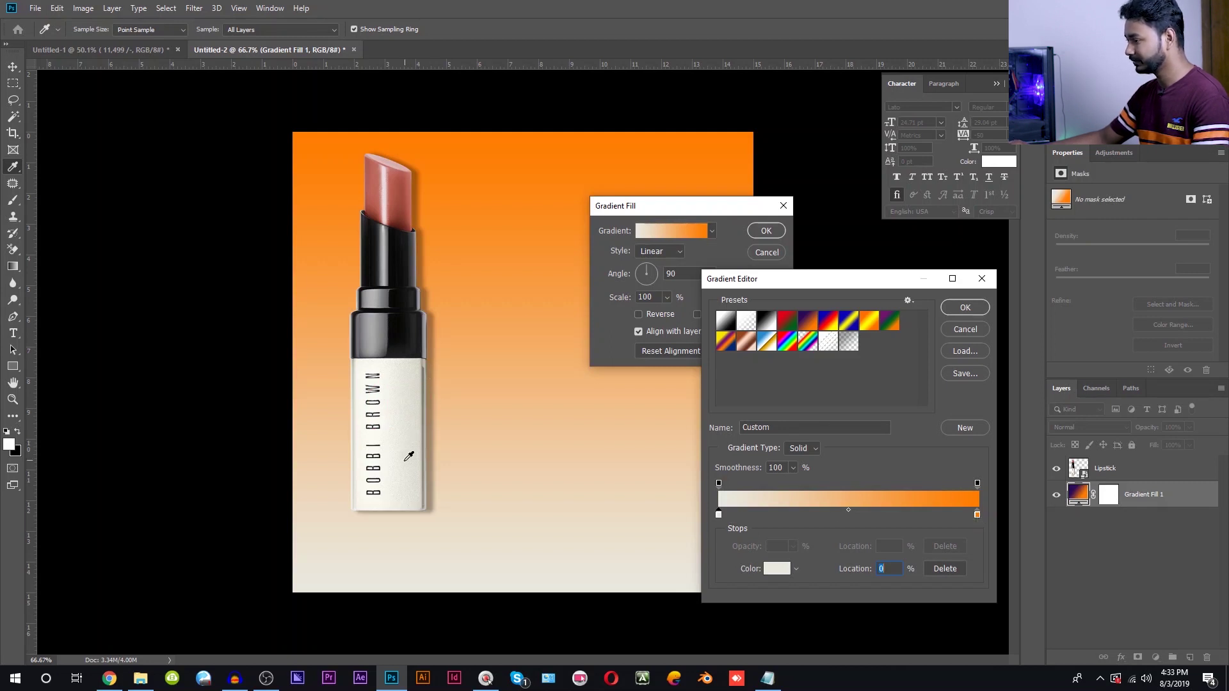
pyautogui.click(978, 515)
pyautogui.click(386, 243)
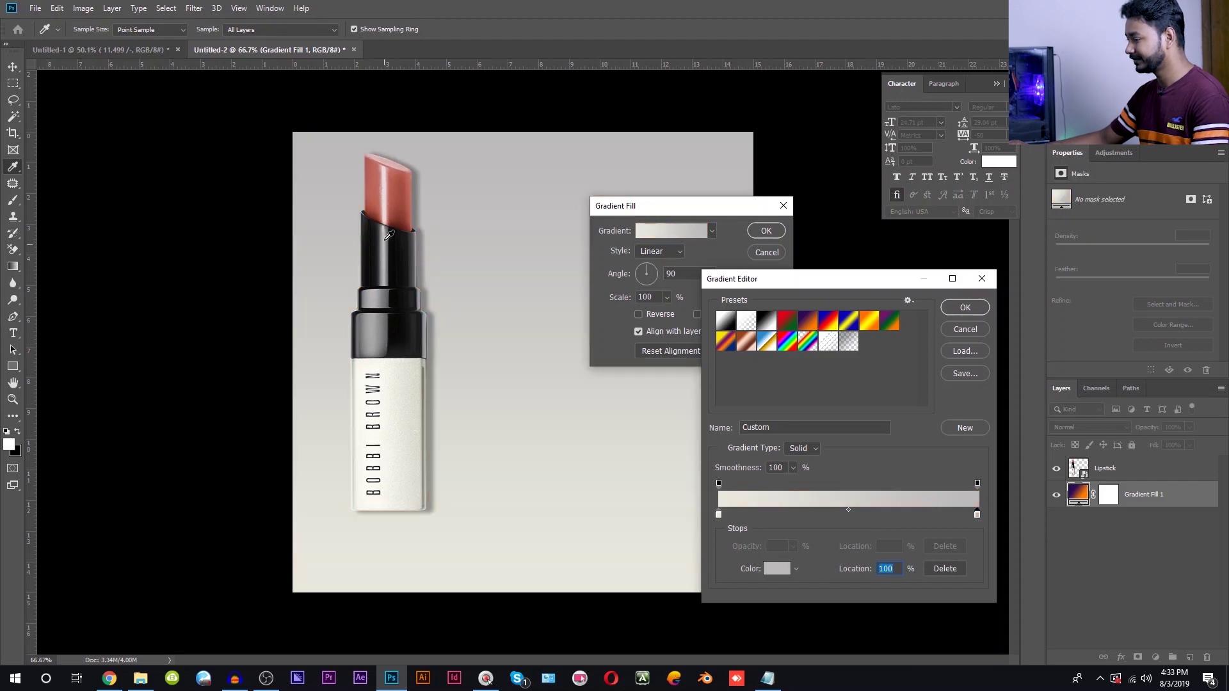
pyautogui.click(387, 208)
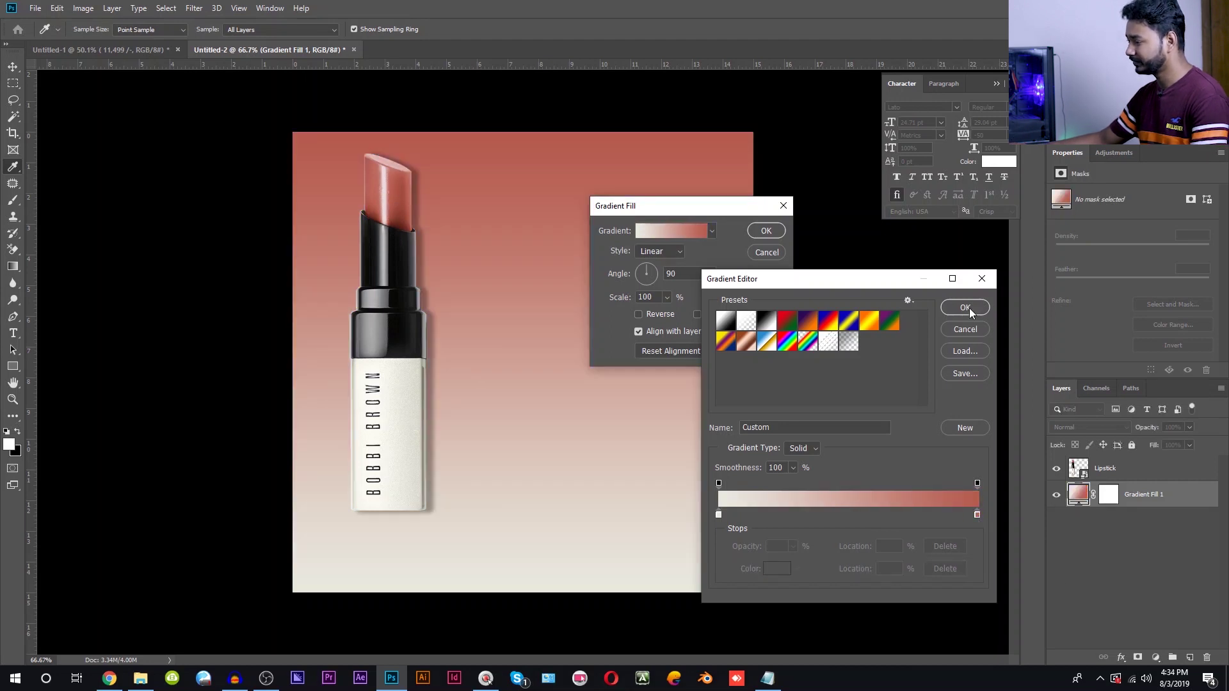
# Angle the cream-to-rose gradient to about -44° and reposition it, fading toward bottom-right.
pyautogui.click(965, 308)
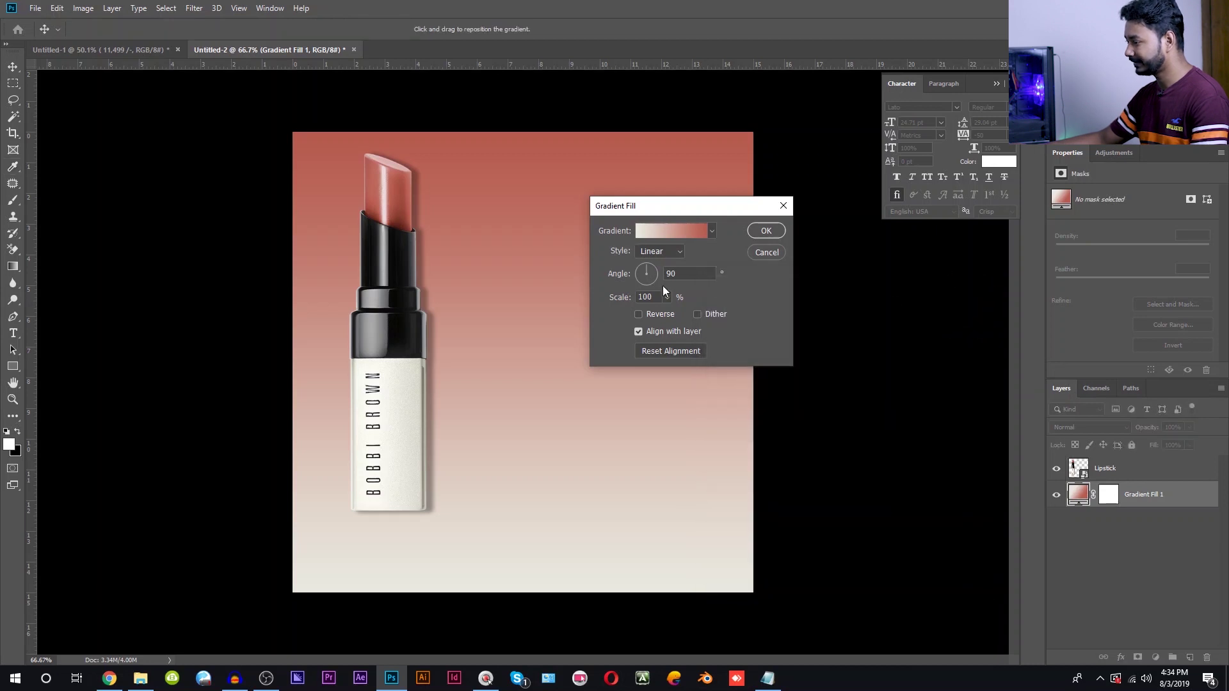
pyautogui.moveTo(646, 270); pyautogui.dragTo(651, 285)
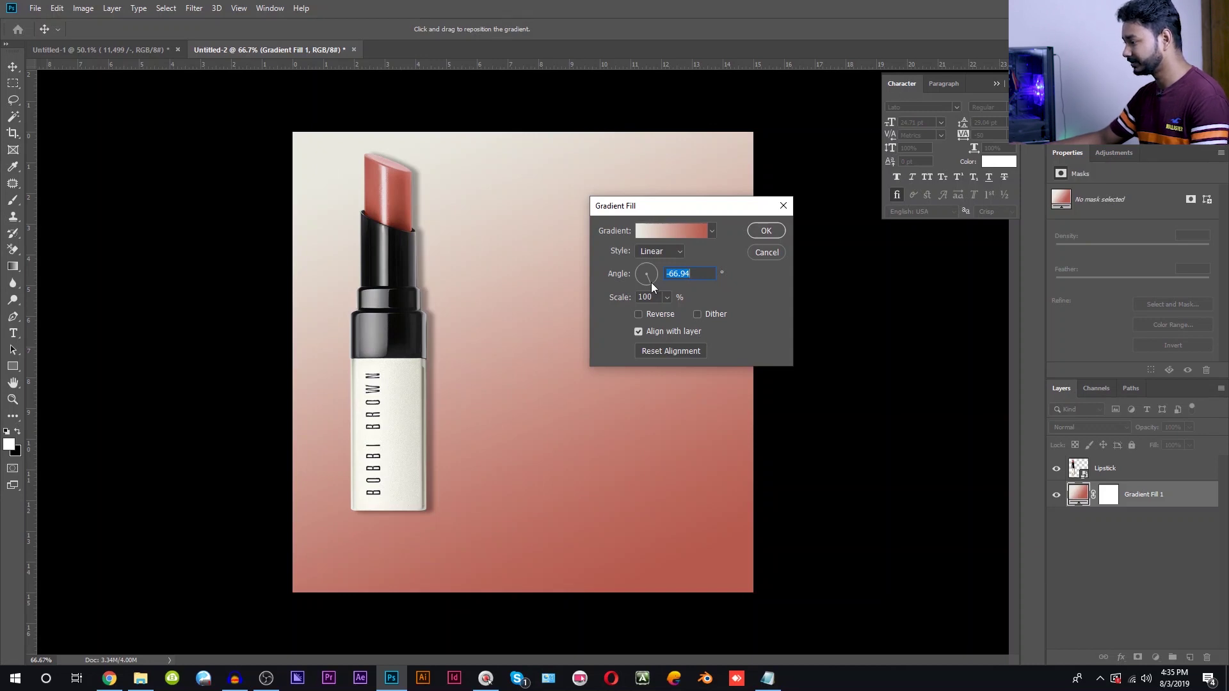
pyautogui.moveTo(682, 483); pyautogui.dragTo(651, 470)
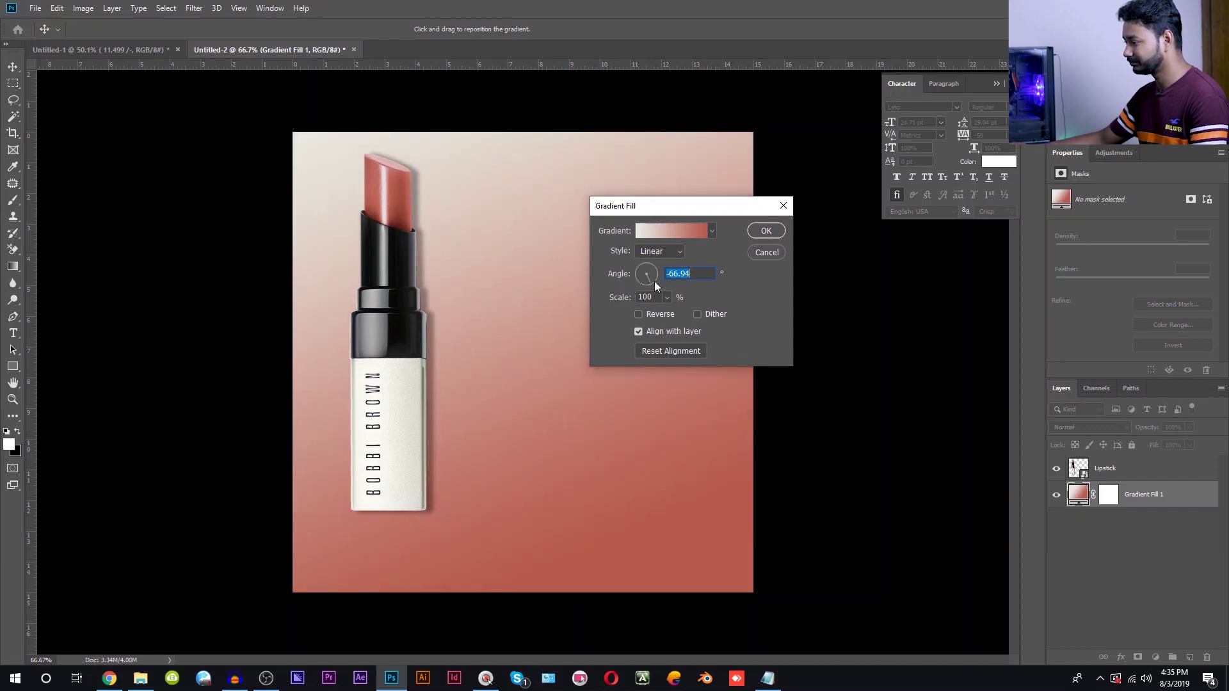
pyautogui.moveTo(656, 280); pyautogui.dragTo(651, 279)
pyautogui.moveTo(614, 391); pyautogui.dragTo(619, 421)
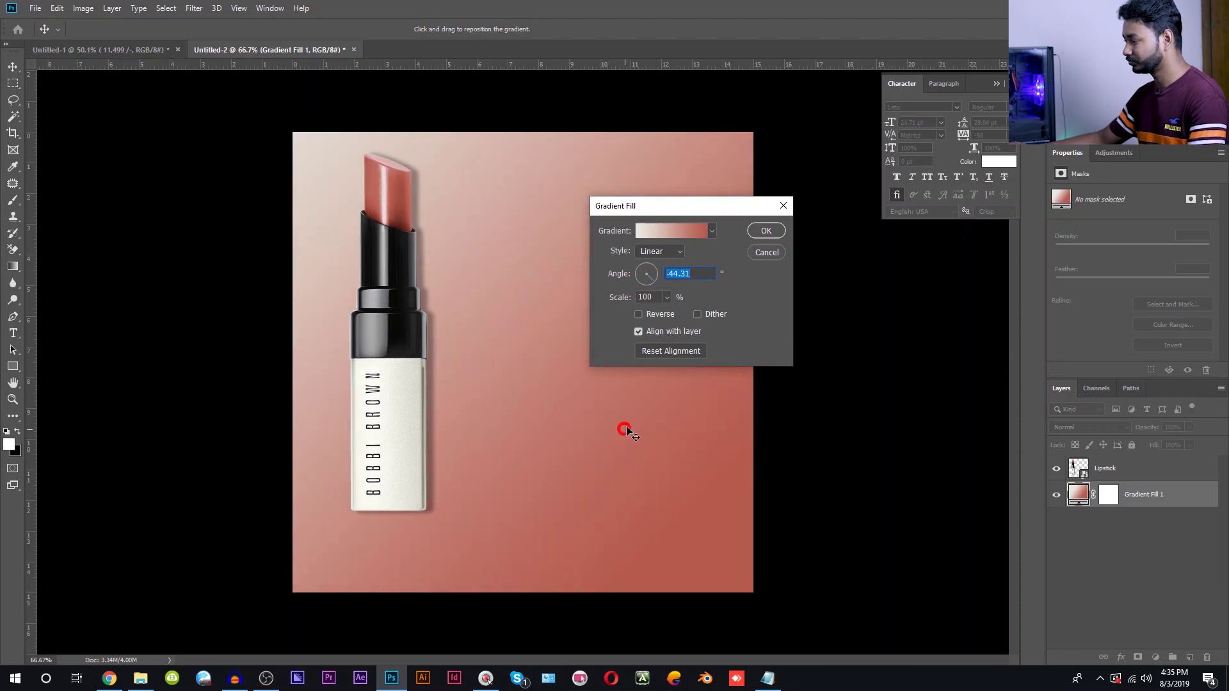
pyautogui.click(767, 230)
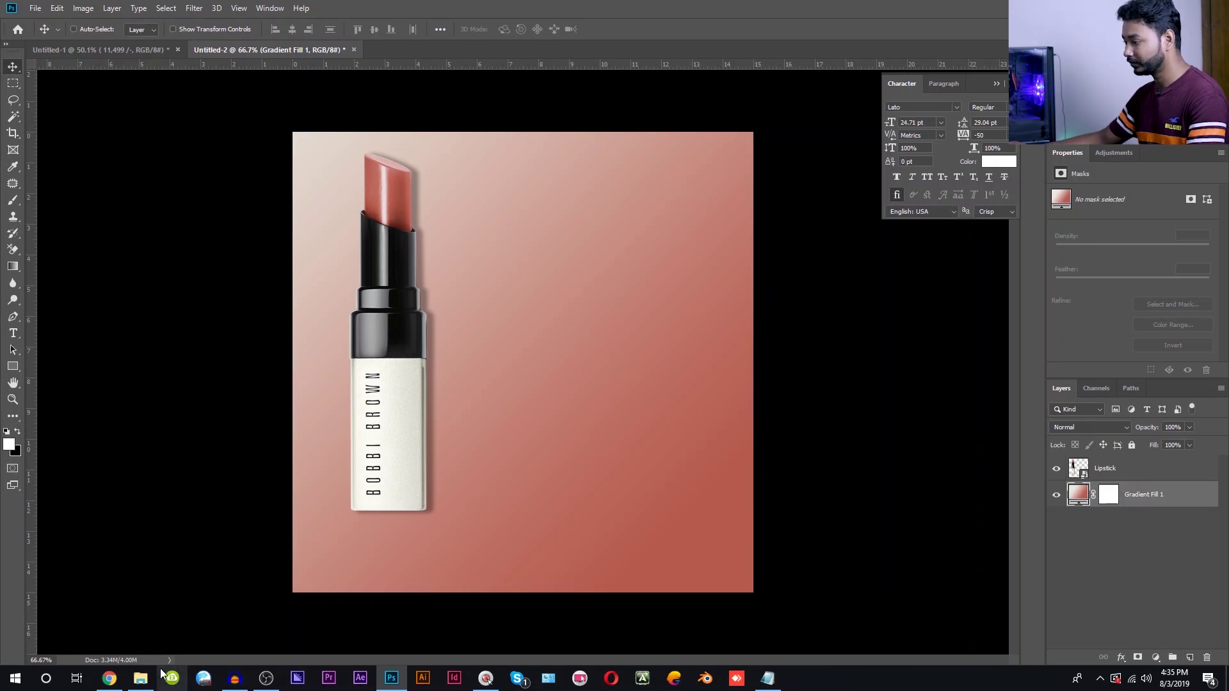
# Place Logo.png scaled down at the ad's lower right, then select BARE NUDE in Notepad.
pyautogui.click(140, 678)
pyautogui.moveTo(333, 154); pyautogui.dragTo(562, 571)
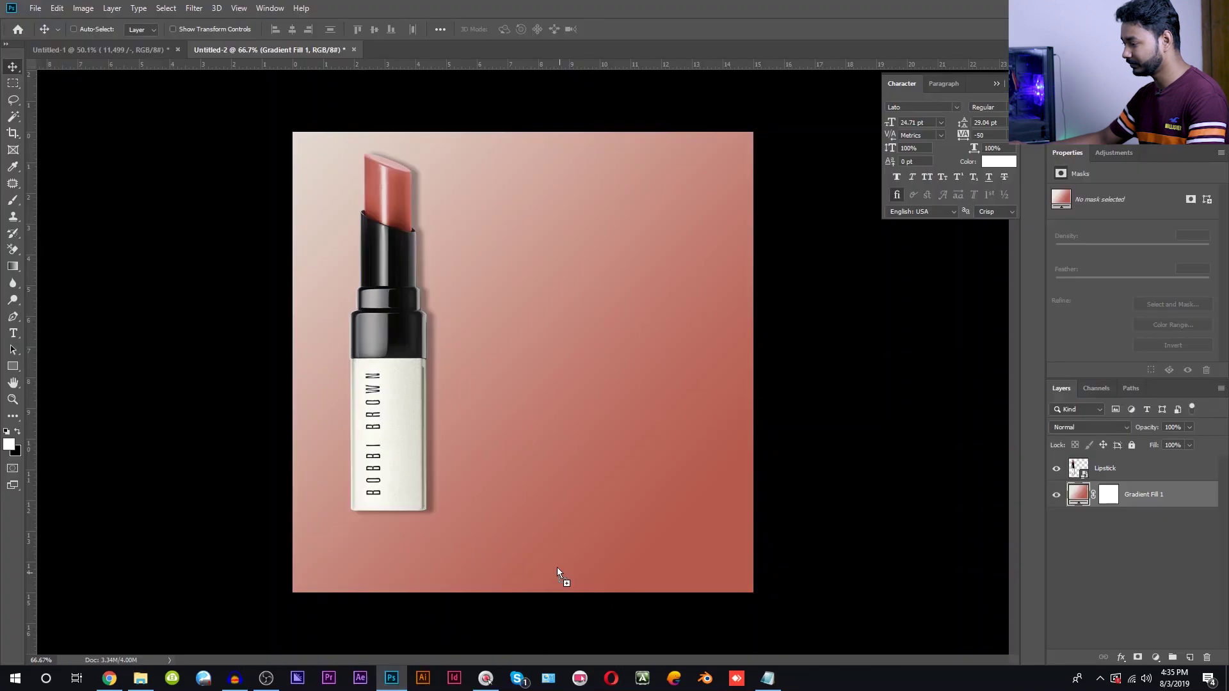
pyautogui.moveTo(292, 336); pyautogui.dragTo(563, 366)
pyautogui.moveTo(707, 380); pyautogui.dragTo(670, 556)
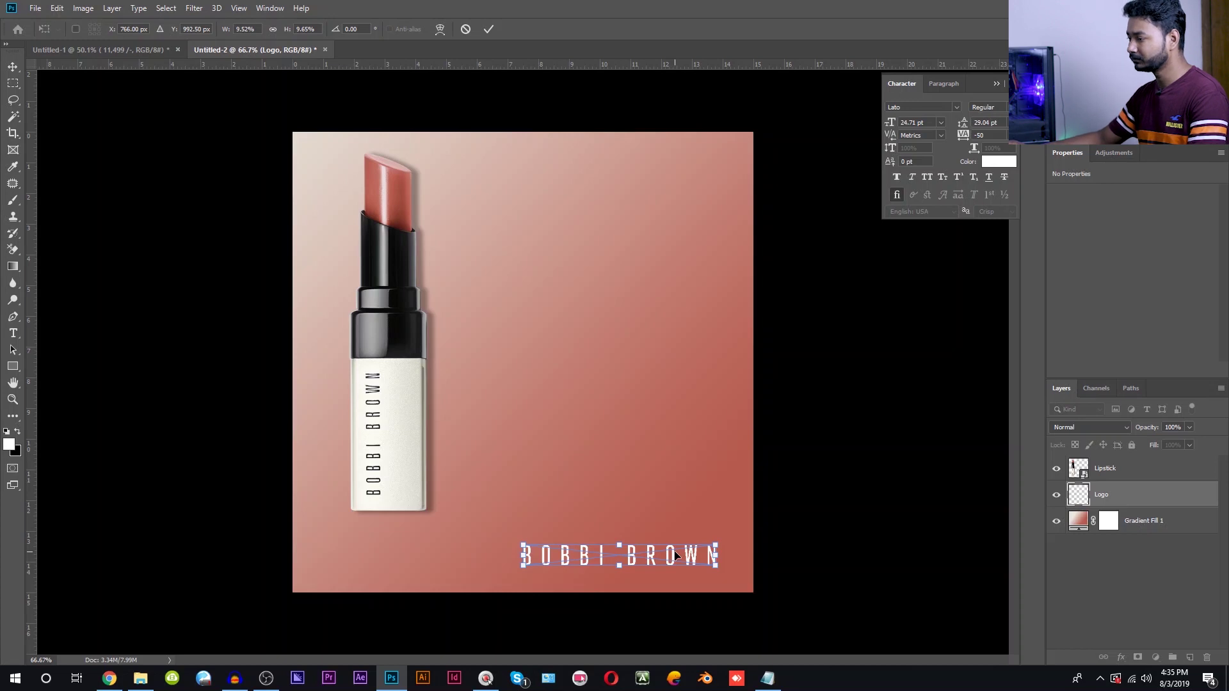
pyautogui.press('Return')
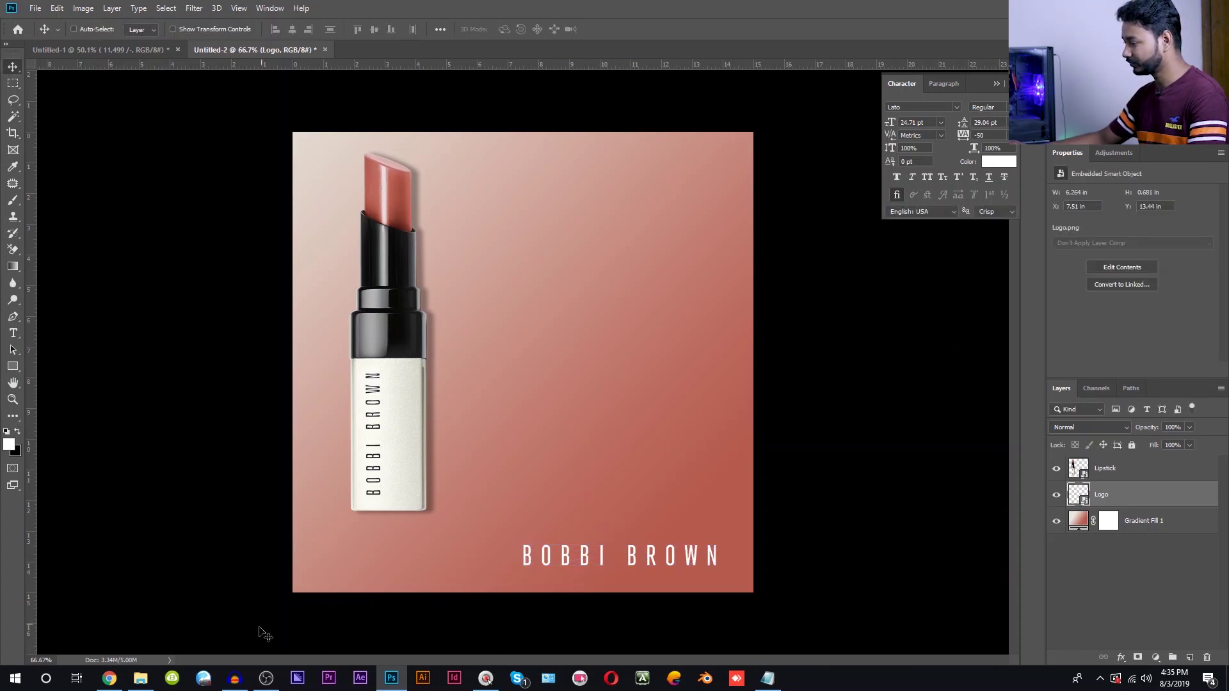
pyautogui.click(768, 678)
pyautogui.moveTo(429, 277); pyautogui.dragTo(325, 278)
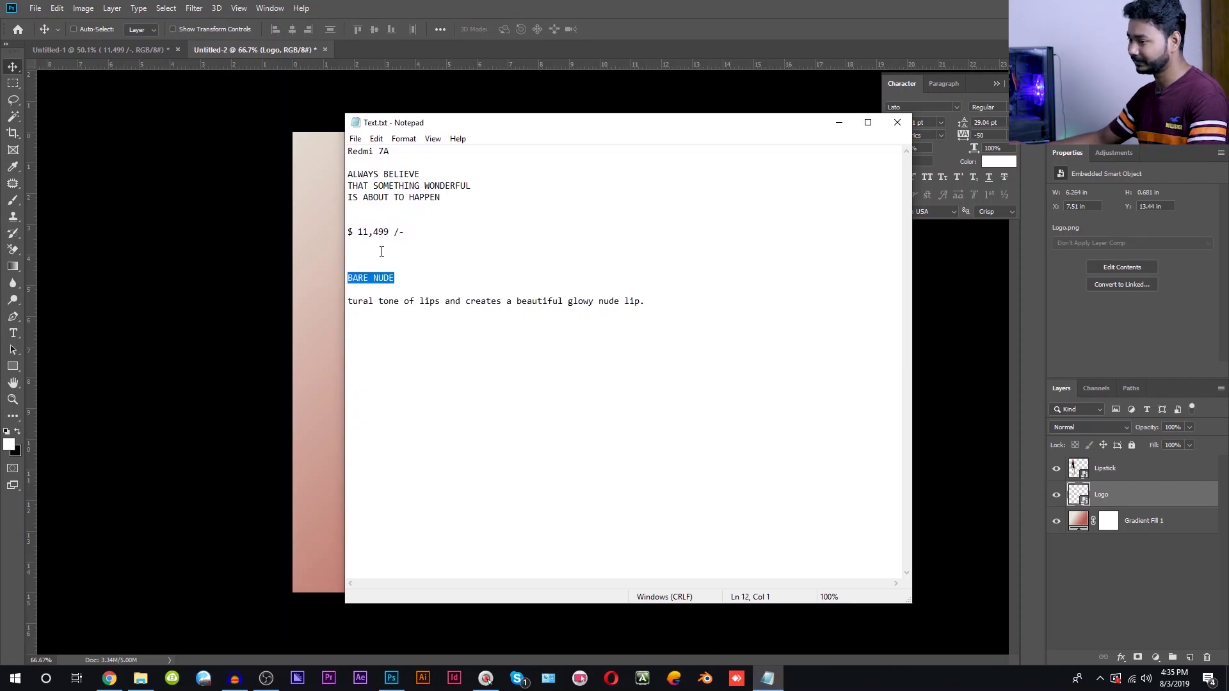
# Add the BARE NUDE title text and enlarge it to about four times its size.
pyautogui.click(448, 6)
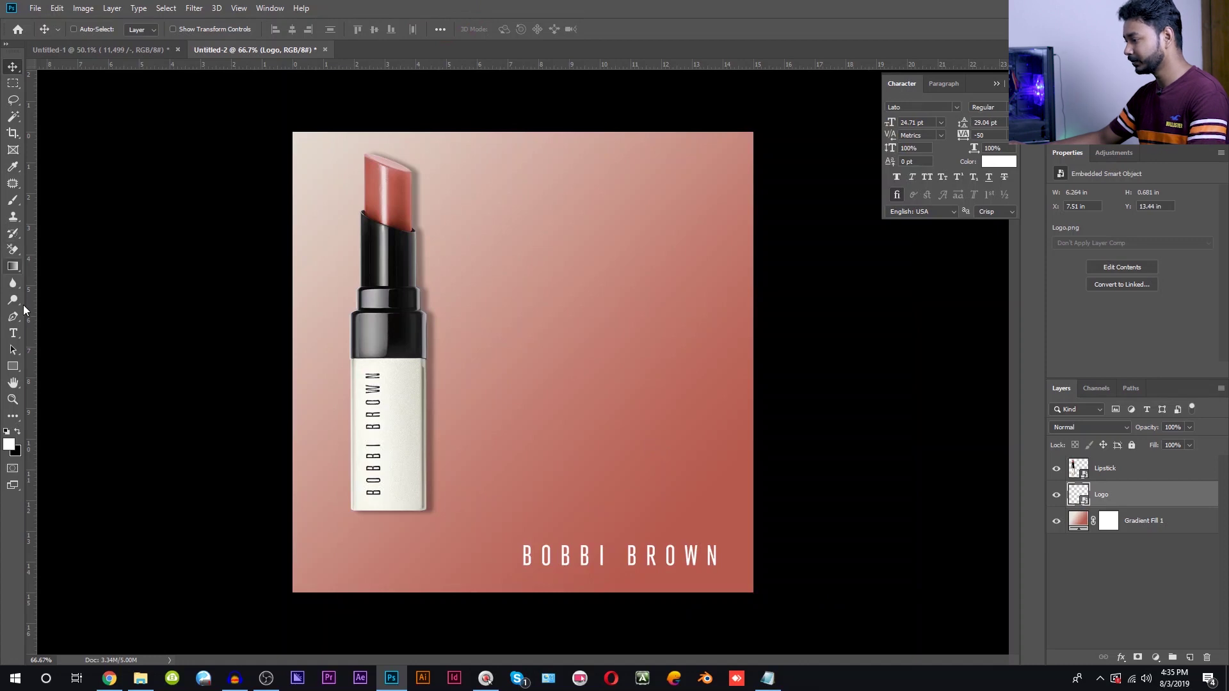
pyautogui.click(13, 333)
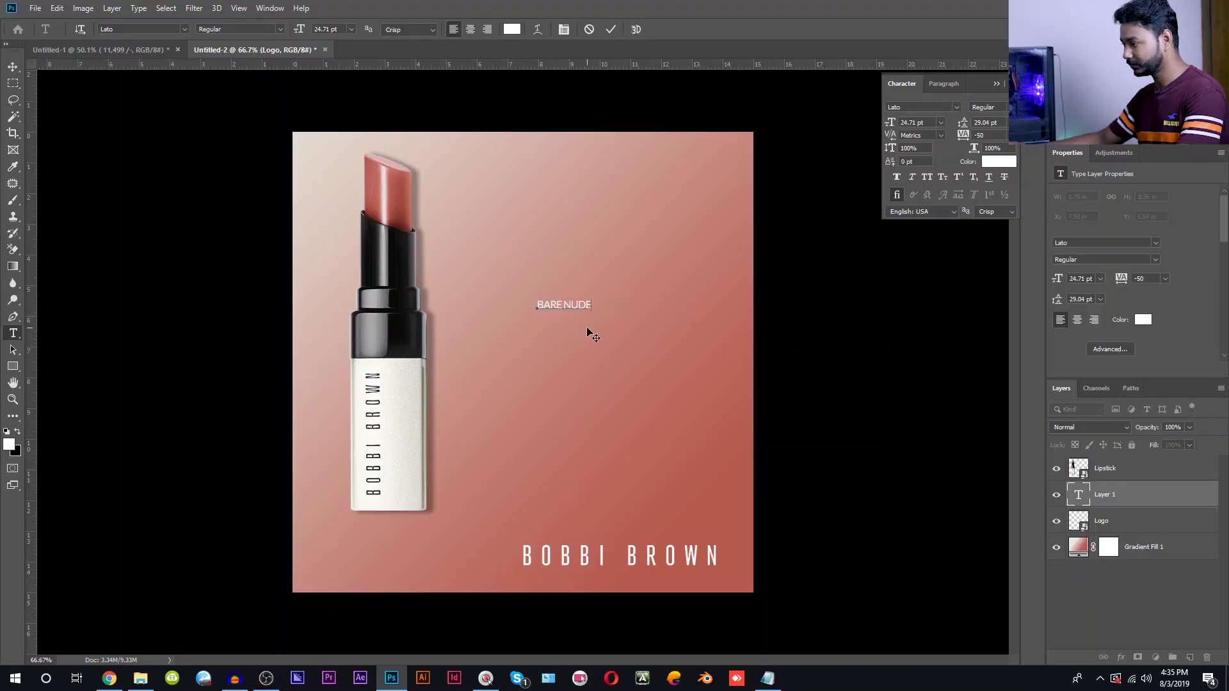
pyautogui.click(13, 67)
pyautogui.hotkey('ctrl', 't')
pyautogui.moveTo(591, 304); pyautogui.dragTo(729, 165)
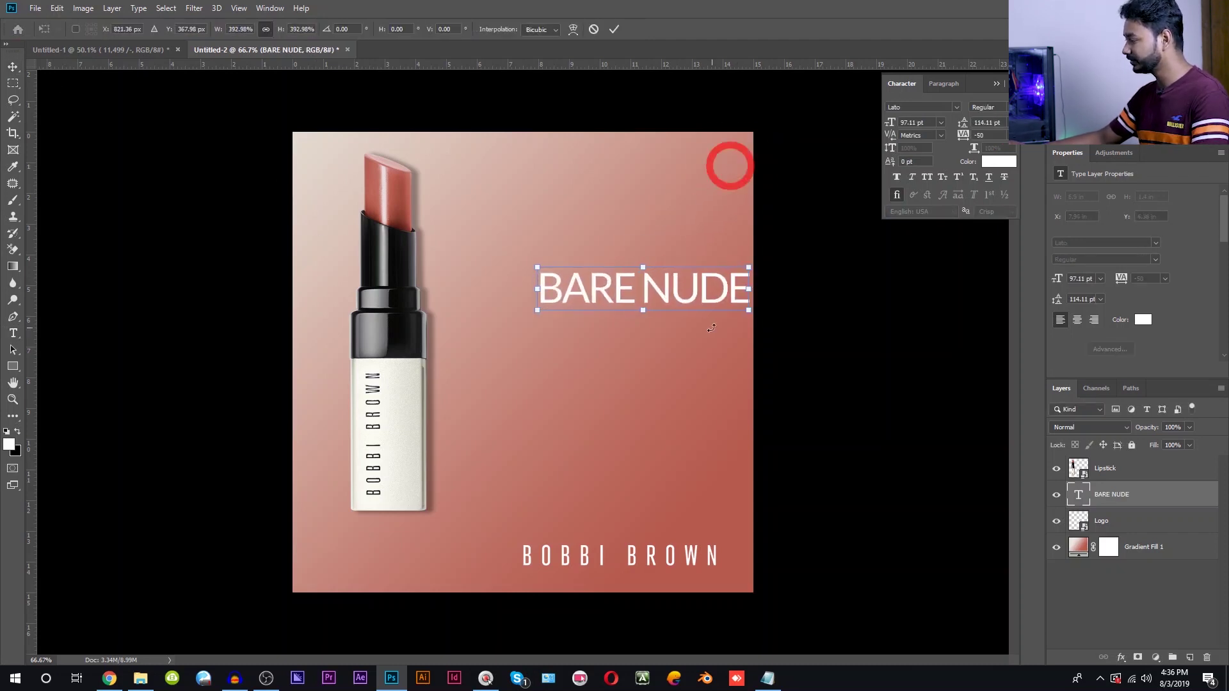
pyautogui.moveTo(697, 296); pyautogui.dragTo(658, 295)
pyautogui.press('Return')
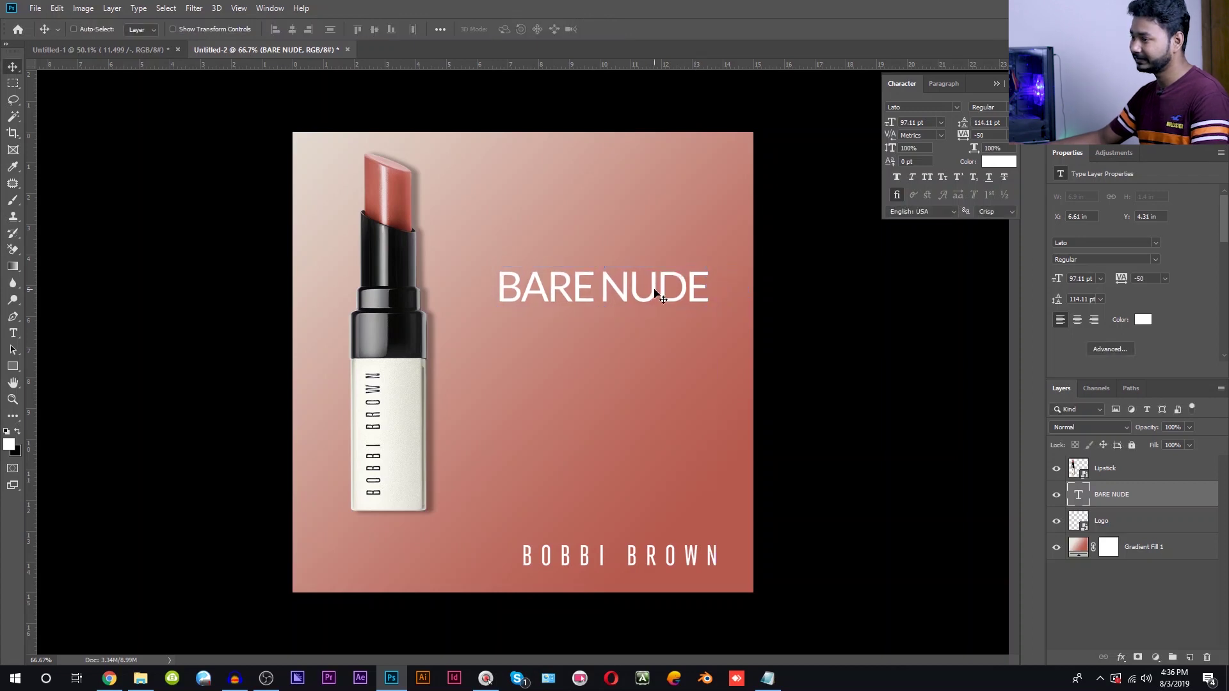
# Set the title in serif Didot, move it up-left, then select the lip description in Notepad.
pyautogui.doubleClick(1074, 497)
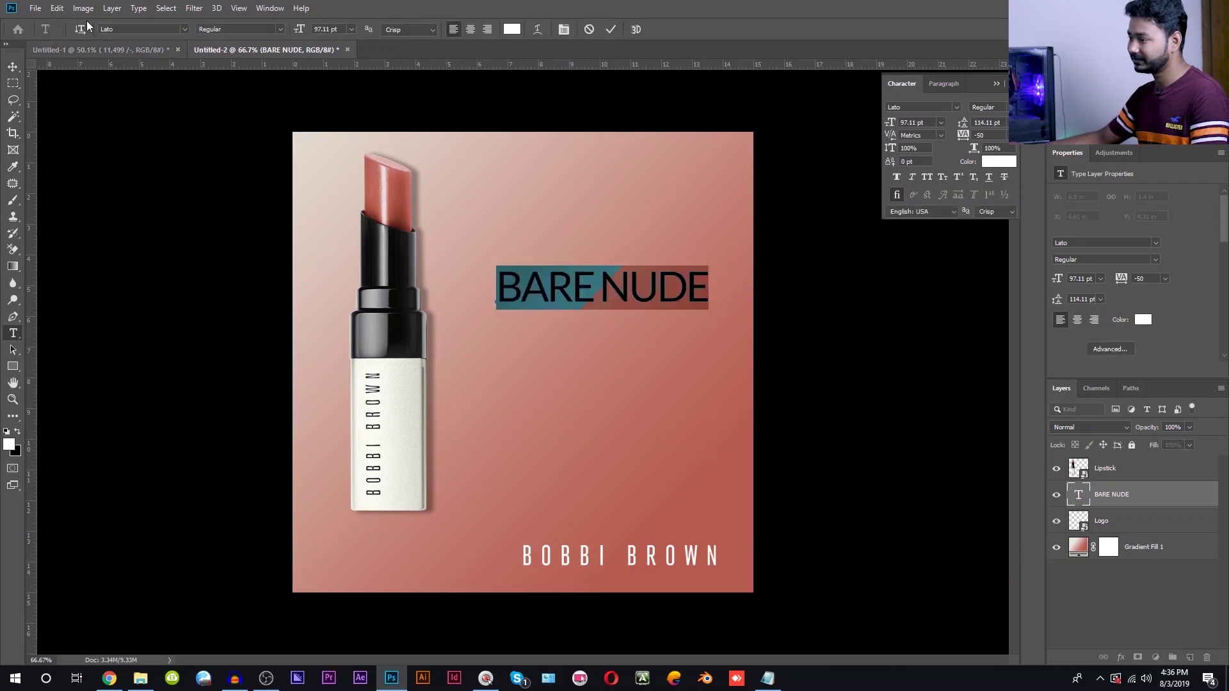
pyautogui.click(183, 29)
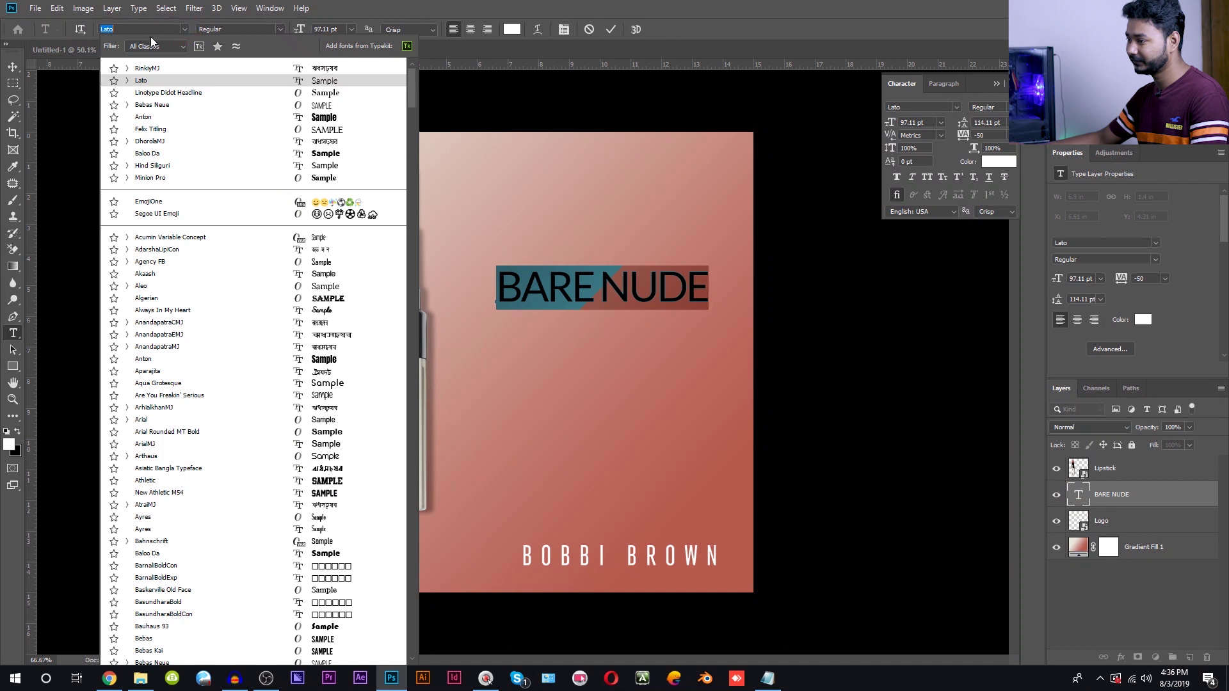
pyautogui.press('Up')
pyautogui.click(168, 44)
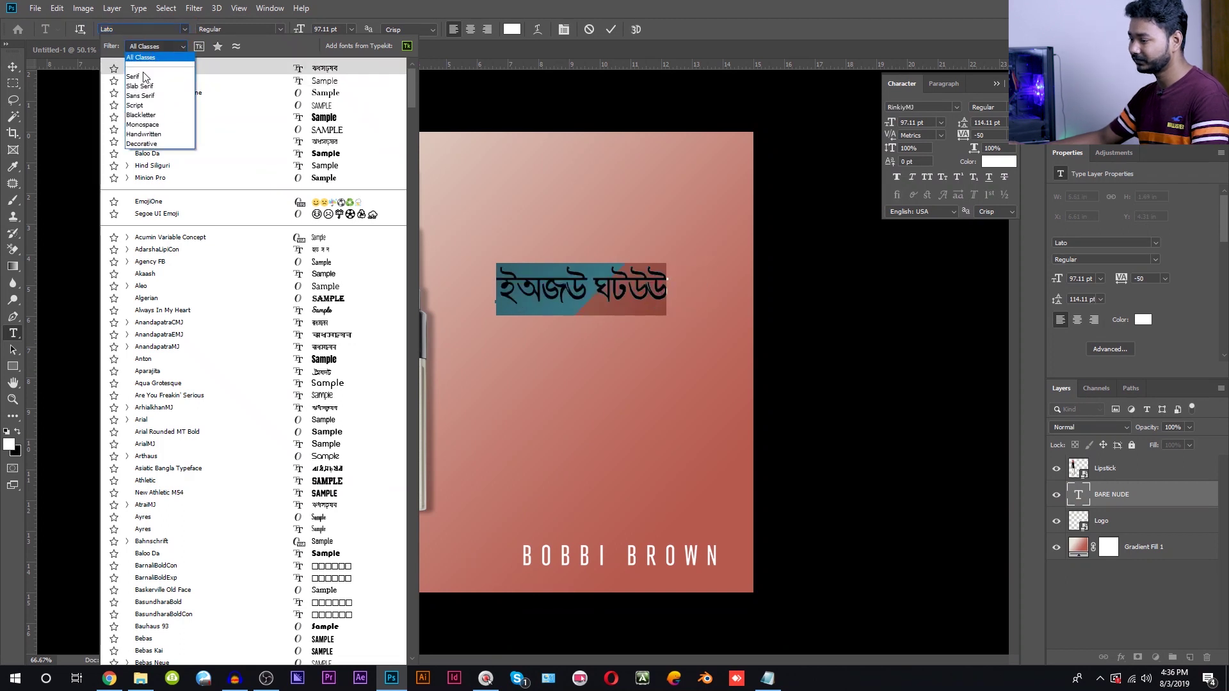
pyautogui.click(144, 76)
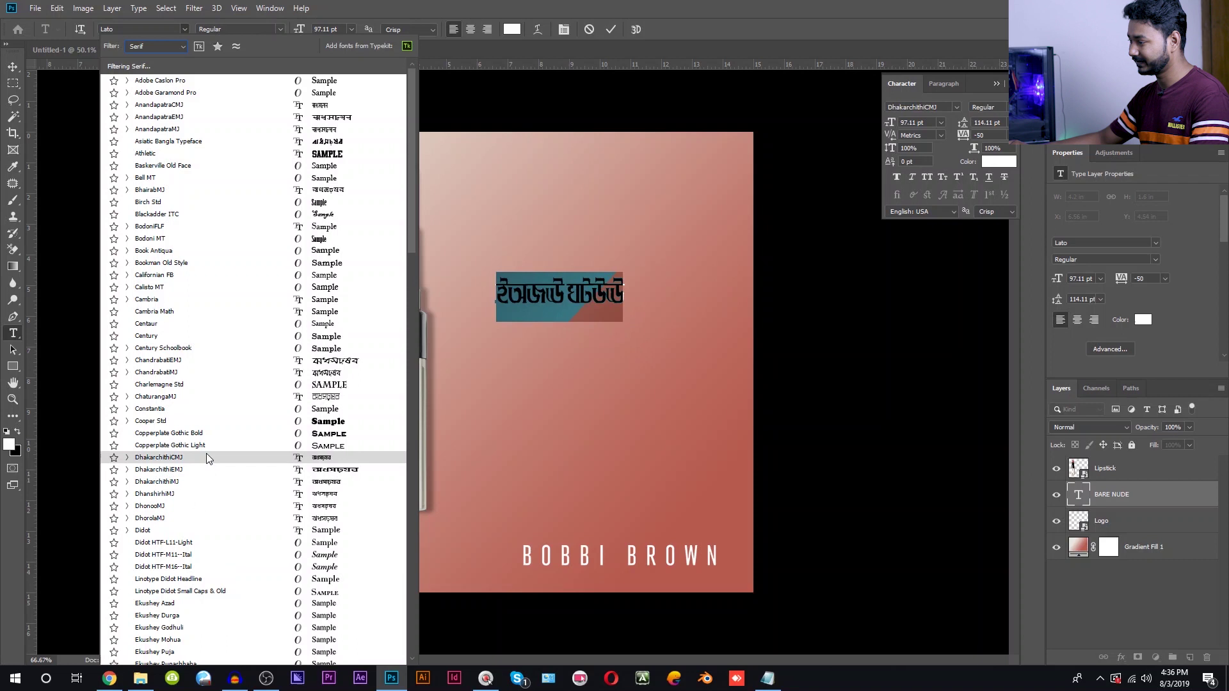
pyautogui.click(172, 535)
pyautogui.moveTo(606, 357); pyautogui.dragTo(581, 319)
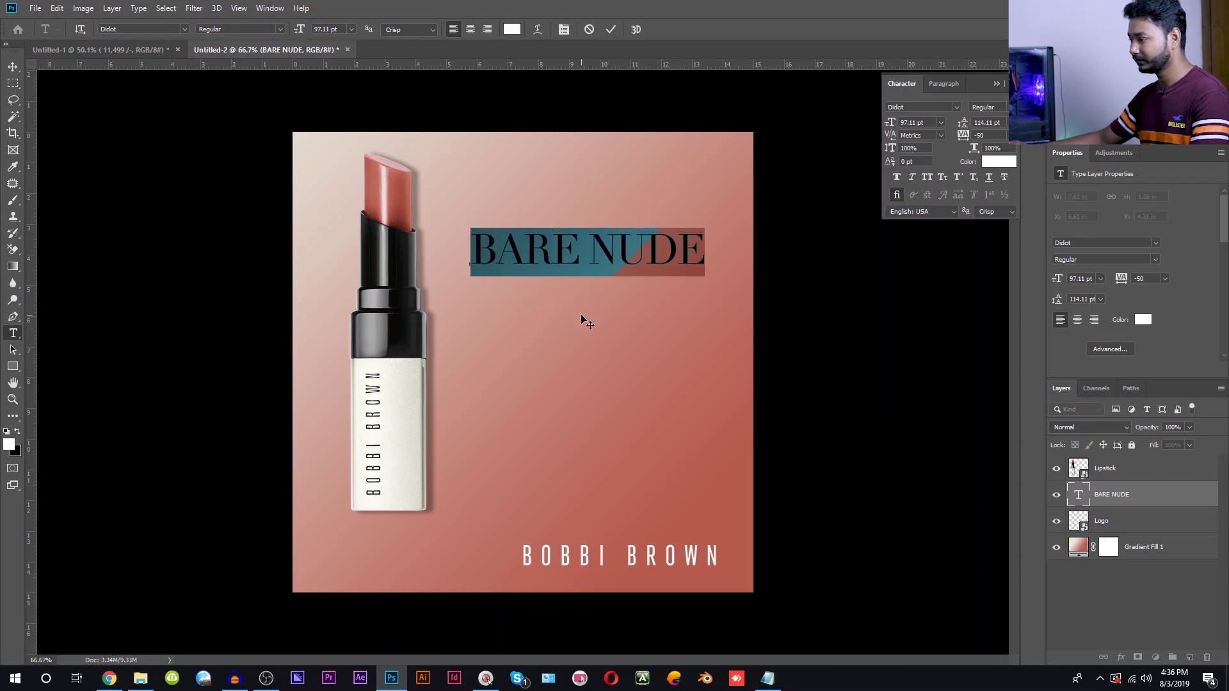
pyautogui.click(13, 67)
pyautogui.click(767, 677)
pyautogui.moveTo(651, 302); pyautogui.dragTo(368, 301)
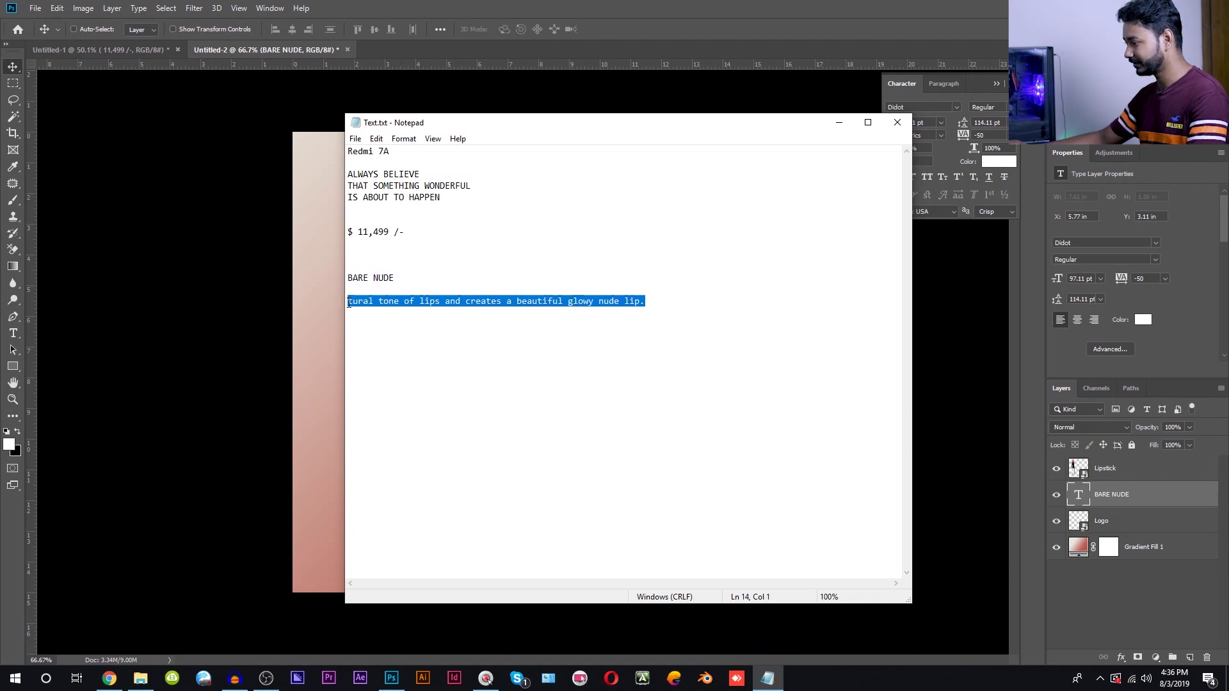
# Duplicate the BARE NUDE title below itself and paste the description into the copy.
pyautogui.click(645, 5)
pyautogui.moveTo(544, 283); pyautogui.dragTo(544, 360)
pyautogui.doubleClick(1076, 495)
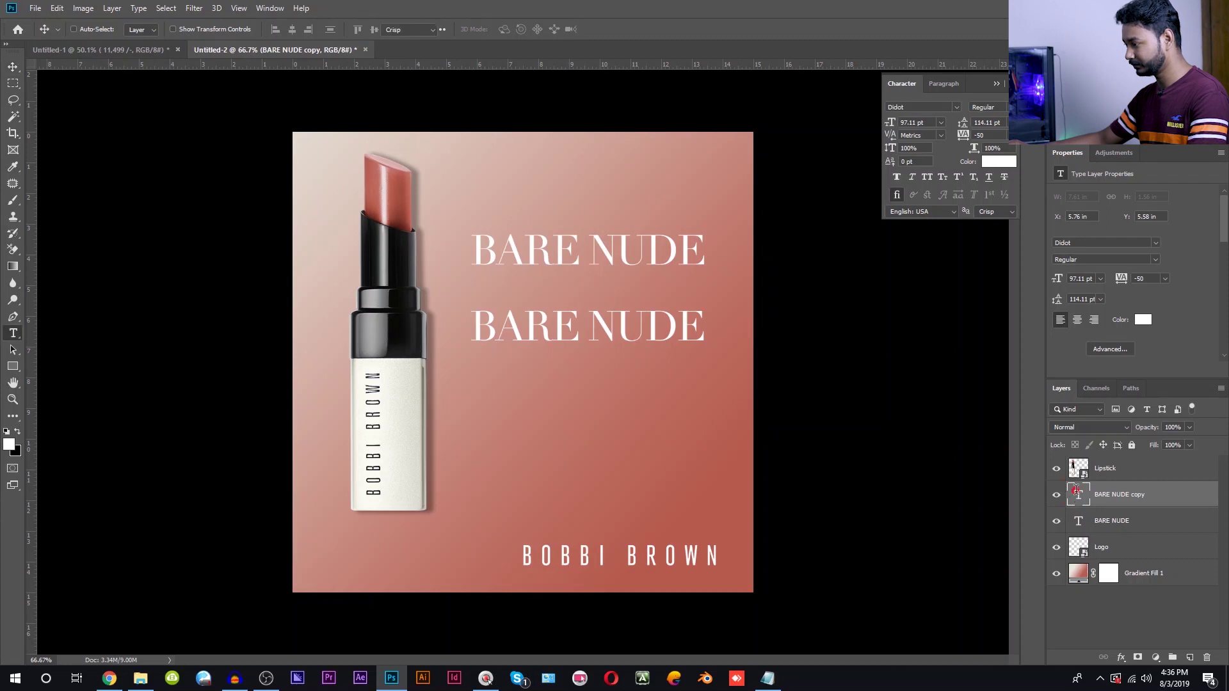
pyautogui.hotkey('ctrl', 'v')
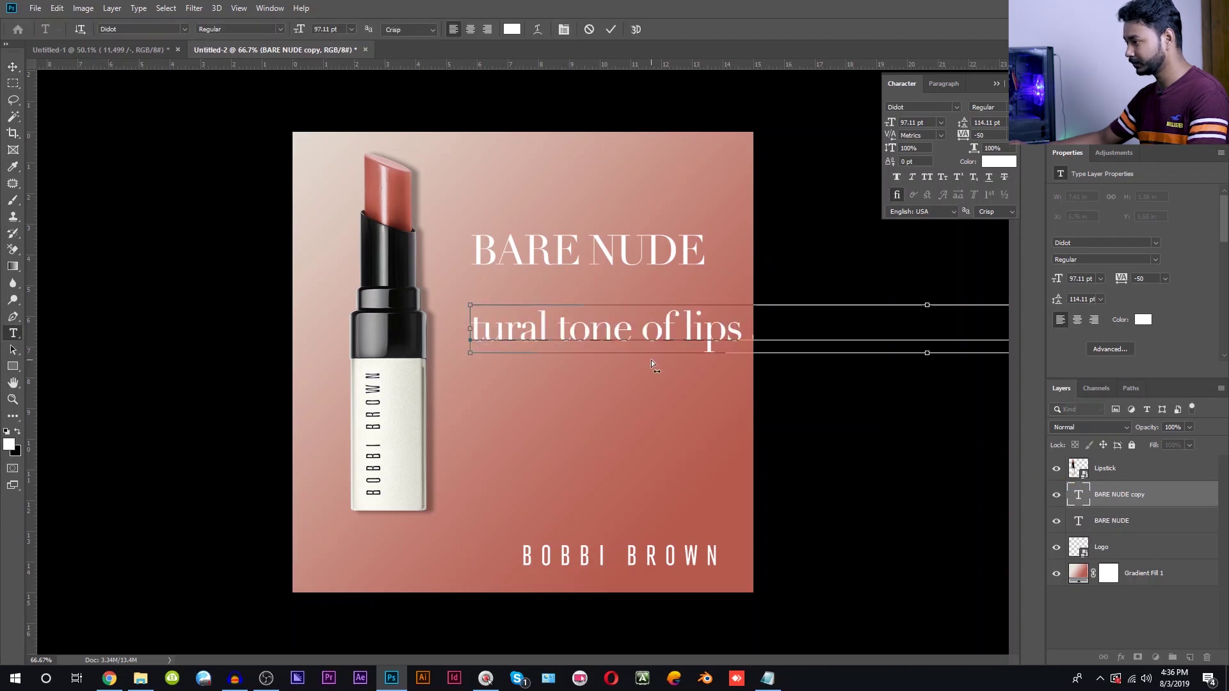
# Set the whole description text to 39 pt.
pyautogui.click(692, 322)
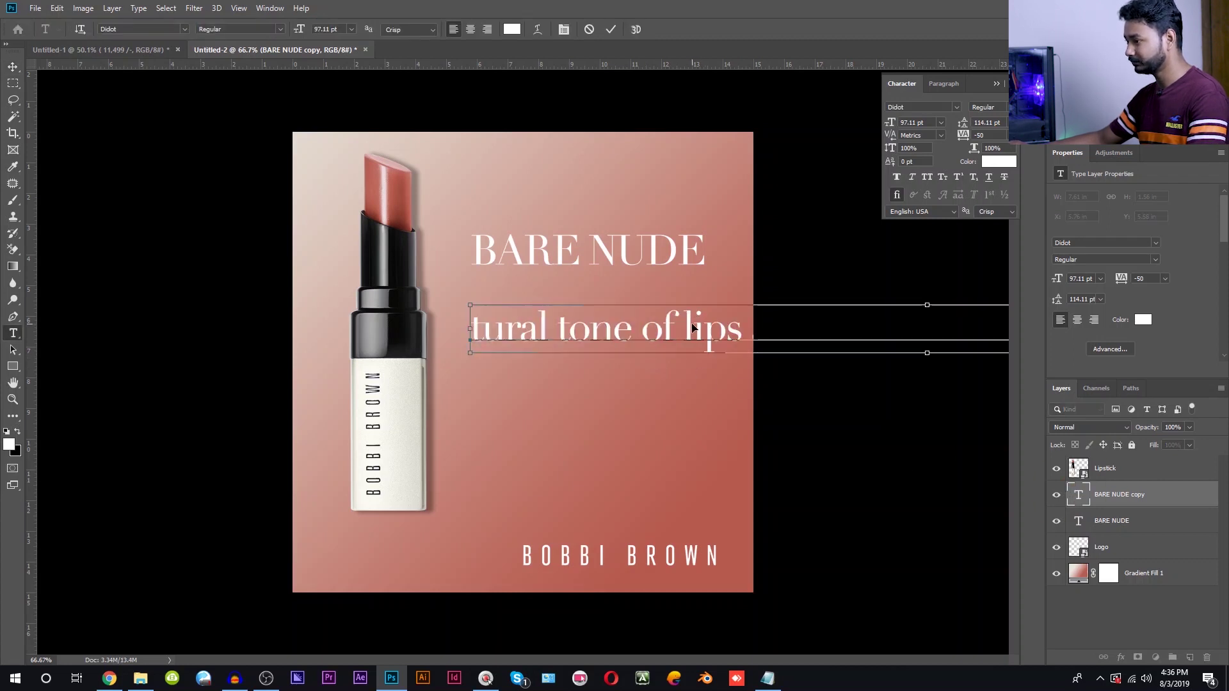
pyautogui.hotkey('ctrl', 'a')
pyautogui.click(352, 29)
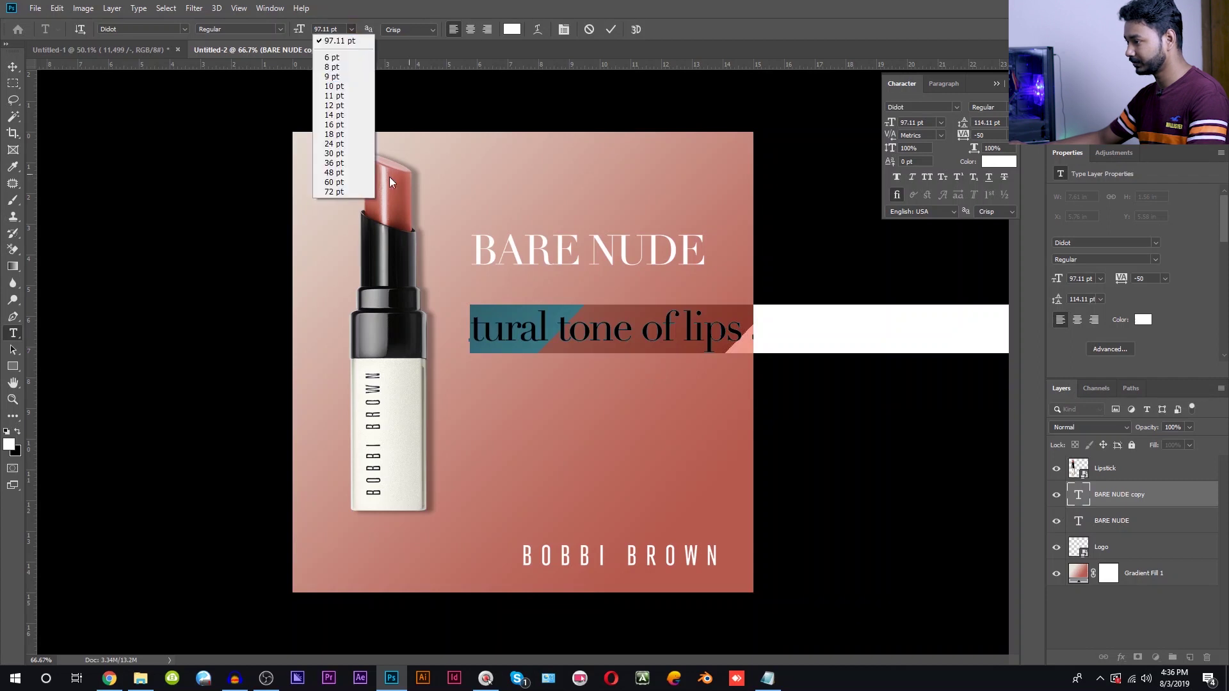
pyautogui.click(338, 107)
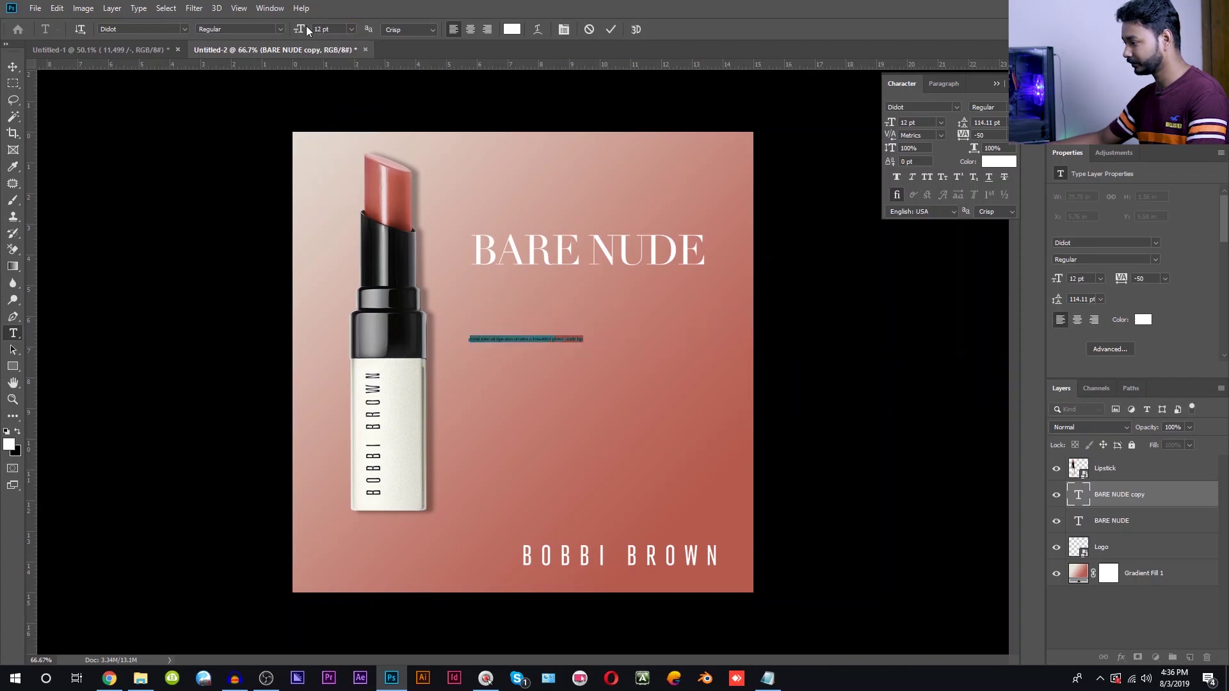
pyautogui.click(325, 29)
pyautogui.press('Up')
pyautogui.press('Up')
pyautogui.press('Up')
pyautogui.press('Up')
pyautogui.press('Up')
pyautogui.press('Up')
pyautogui.press('Up')
pyautogui.press('Up')
pyautogui.press('Up')
pyautogui.press('Up')
pyautogui.press('Up')
pyautogui.press('Up')
pyautogui.press('Up')
pyautogui.press('Up')
pyautogui.press('Up')
pyautogui.press('Up')
pyautogui.press('Up')
pyautogui.press('Up')
pyautogui.press('Up')
pyautogui.press('Up')
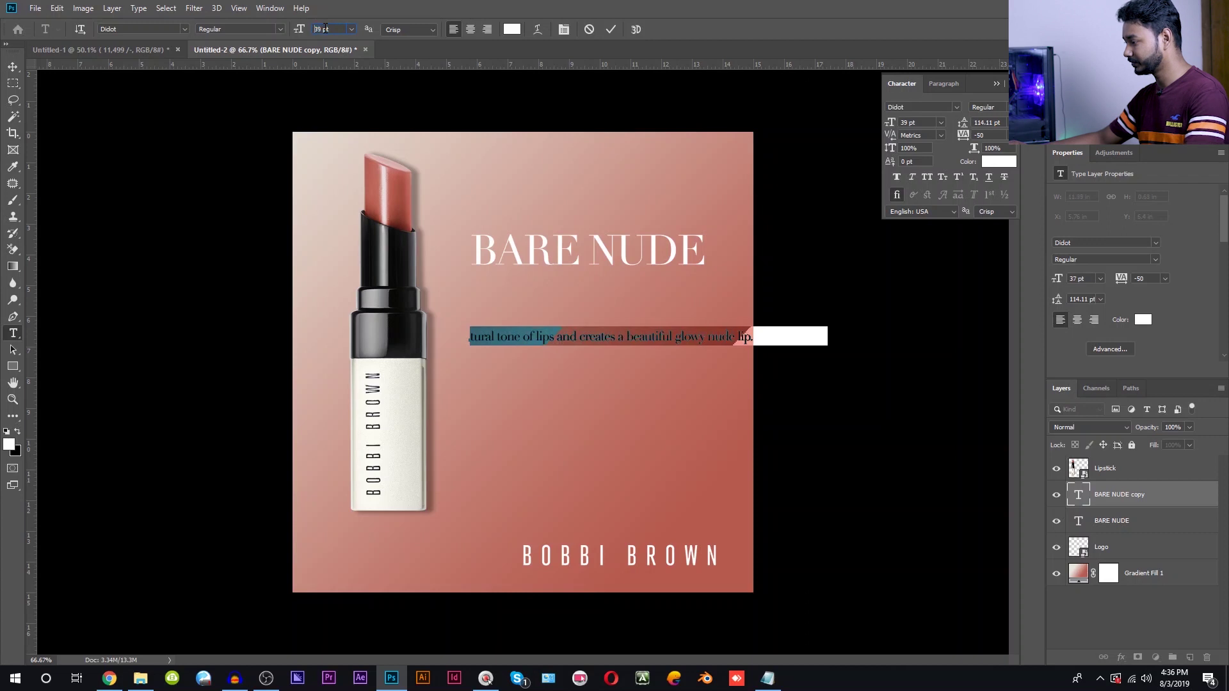
# Break the description before 'beautiful' into two lines and set 42 pt leading.
pyautogui.click(675, 334)
pyautogui.press('Return')
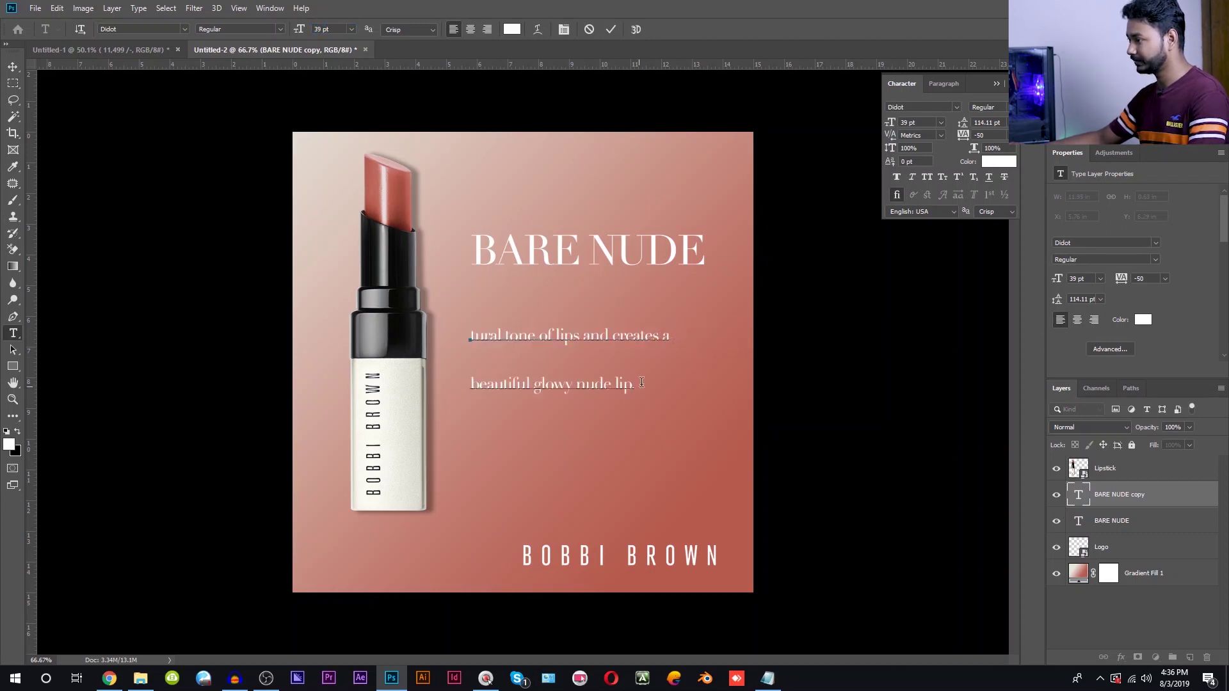
pyautogui.moveTo(634, 384); pyautogui.dragTo(475, 338)
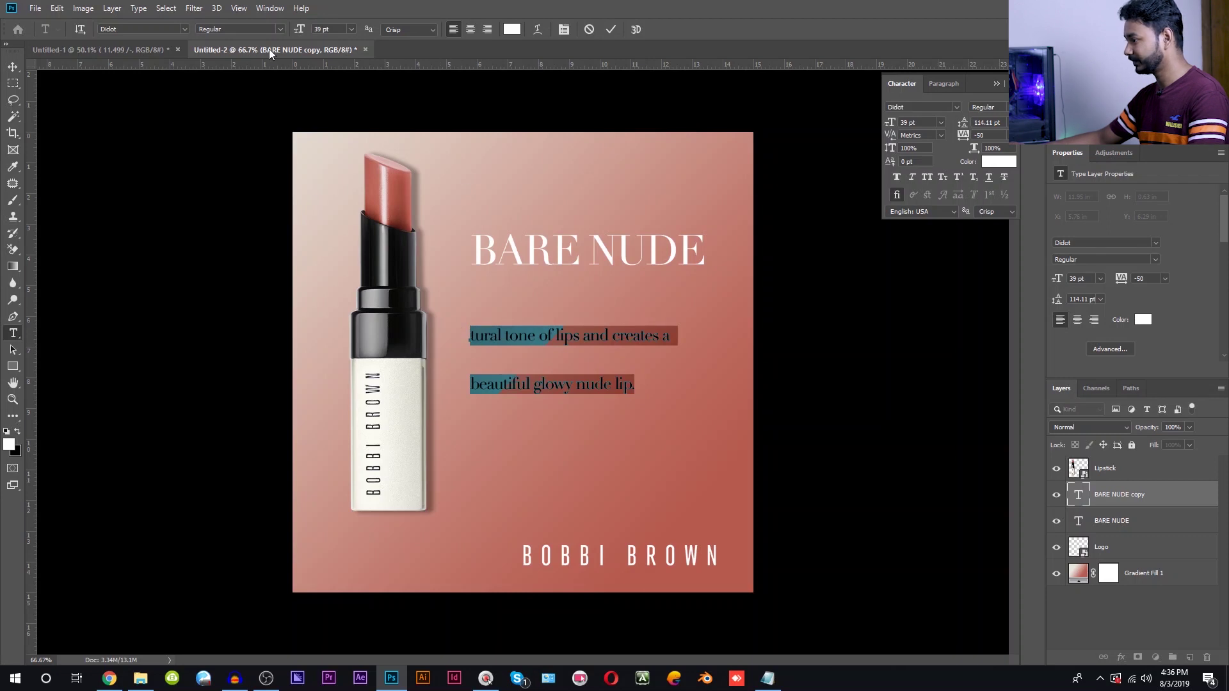
pyautogui.click(565, 30)
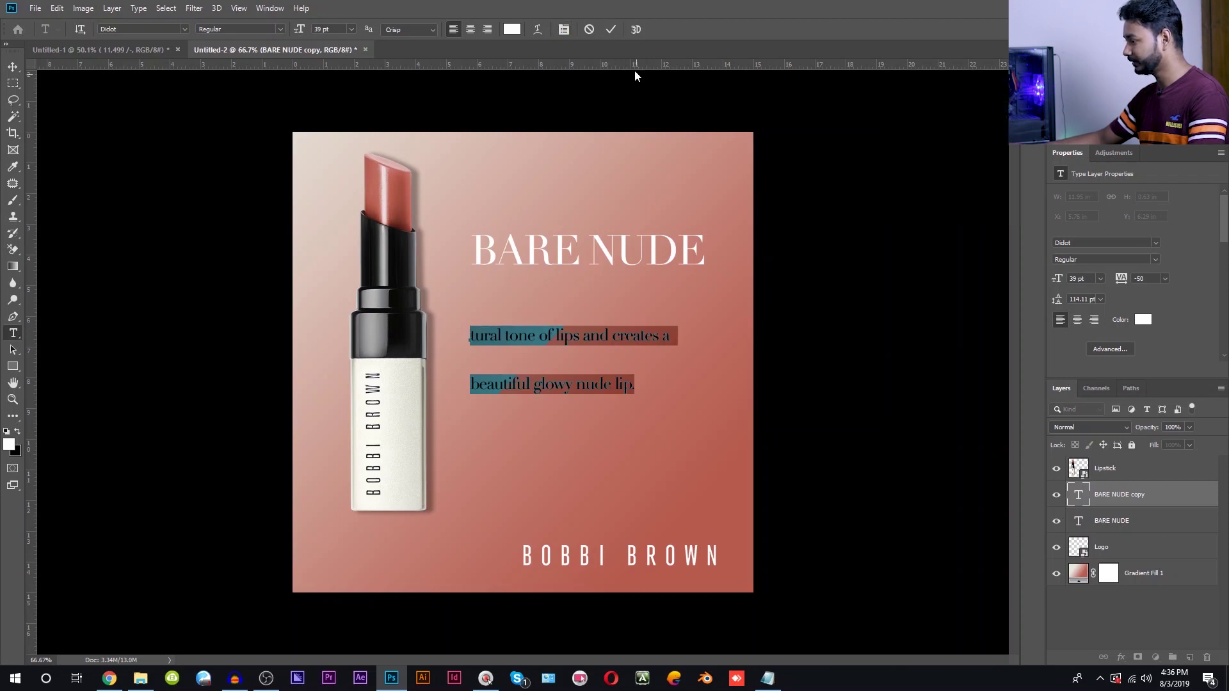
pyautogui.click(563, 32)
pyautogui.scroll(-20, 991, 124)
pyautogui.scroll(-18, 990, 124)
pyautogui.scroll(-4, 991, 124)
pyautogui.scroll(-7, 990, 124)
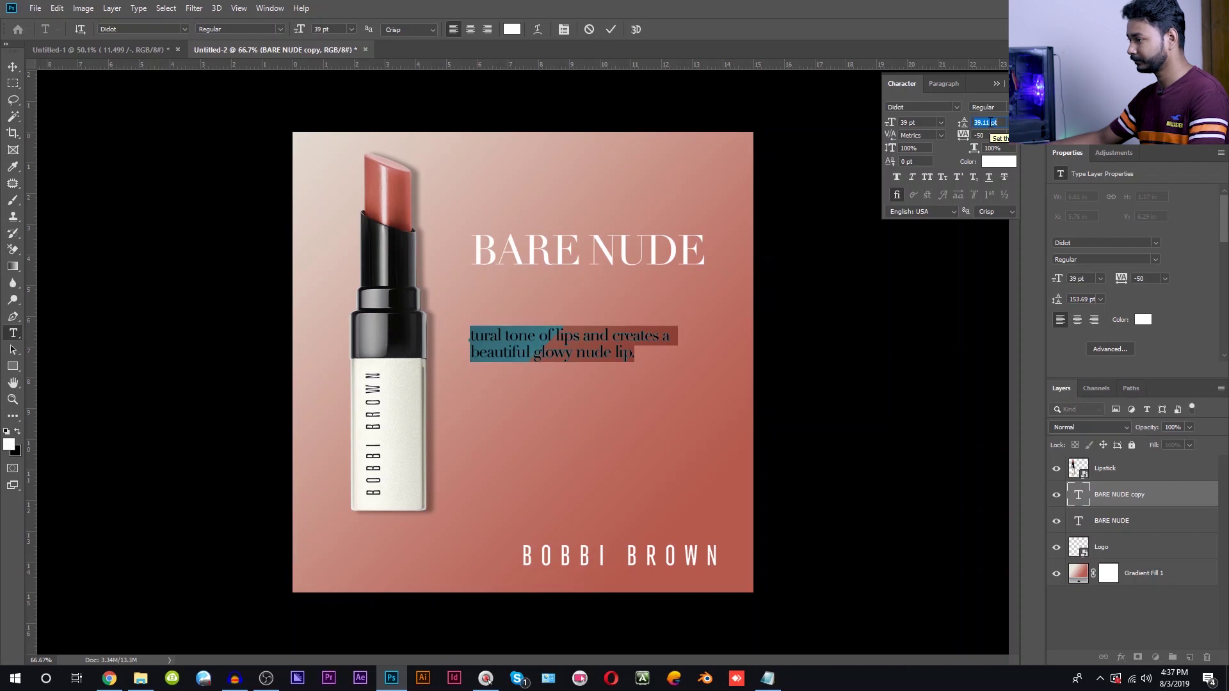
pyautogui.scroll(2, 989, 123)
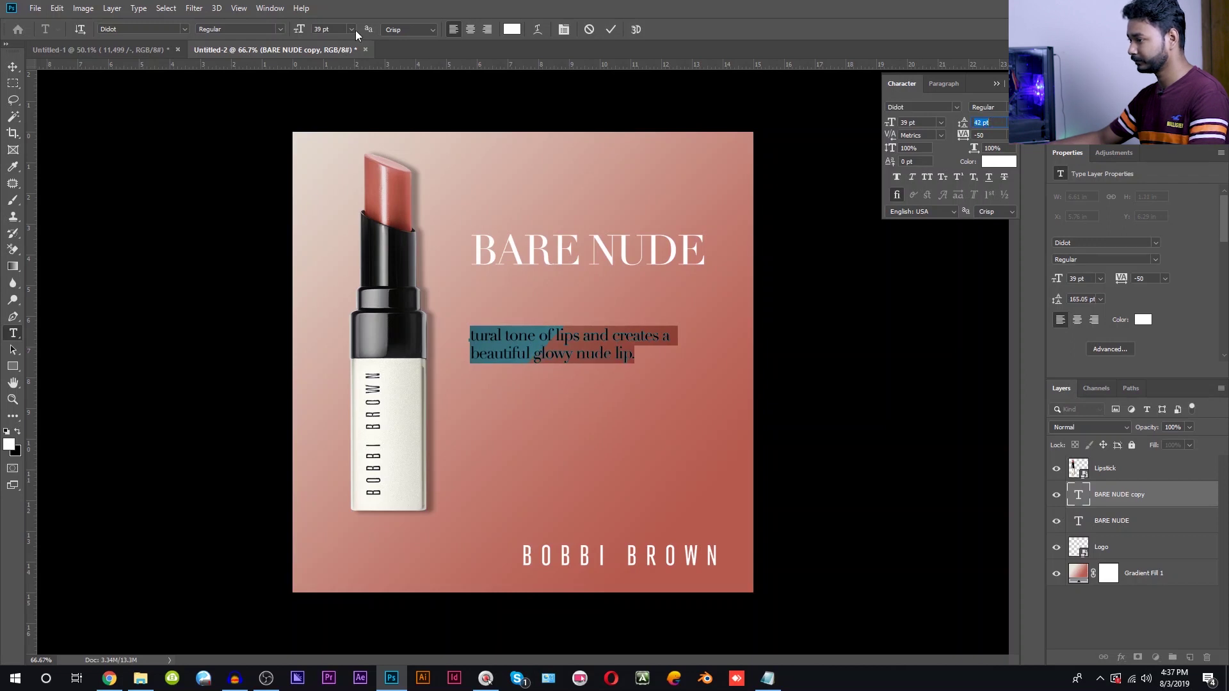
# Keep the Regular style, commit the text, and move the description up beneath the title.
pyautogui.click(281, 28)
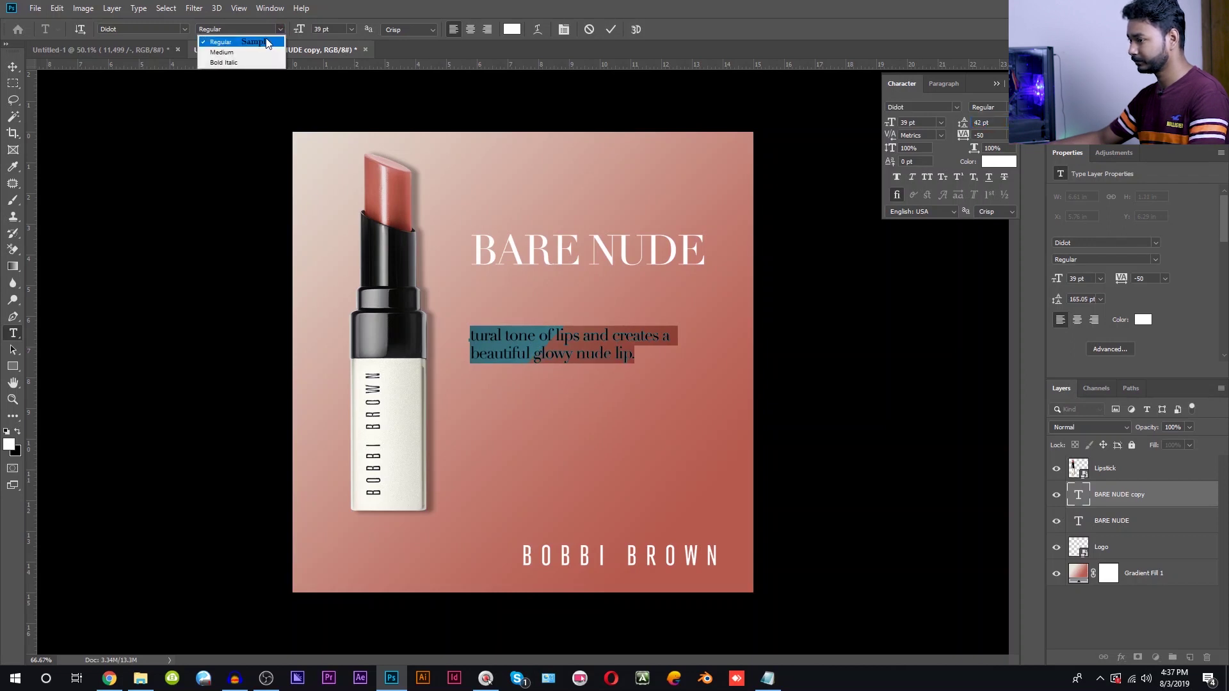
pyautogui.click(358, 5)
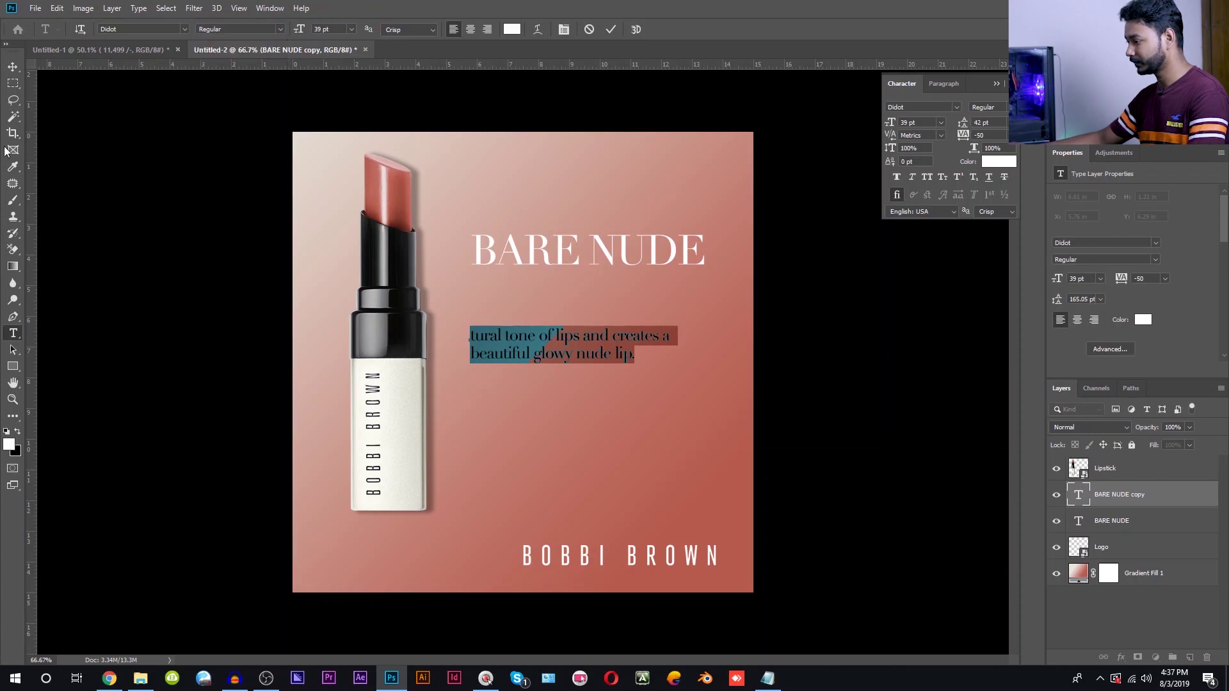
pyautogui.click(14, 66)
pyautogui.moveTo(571, 351); pyautogui.dragTo(569, 333)
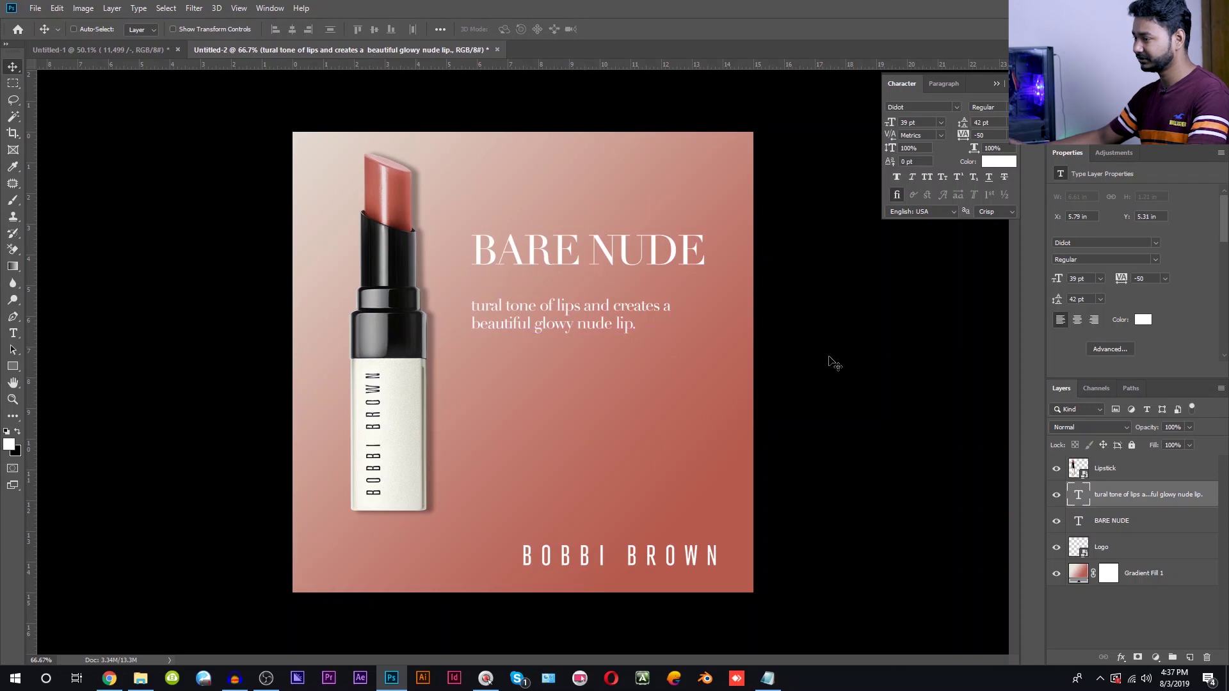
# Change the description font to Lato Thin, clearing the serif-only filter.
pyautogui.doubleClick(1077, 495)
pyautogui.click(153, 30)
pyautogui.write('Lato')
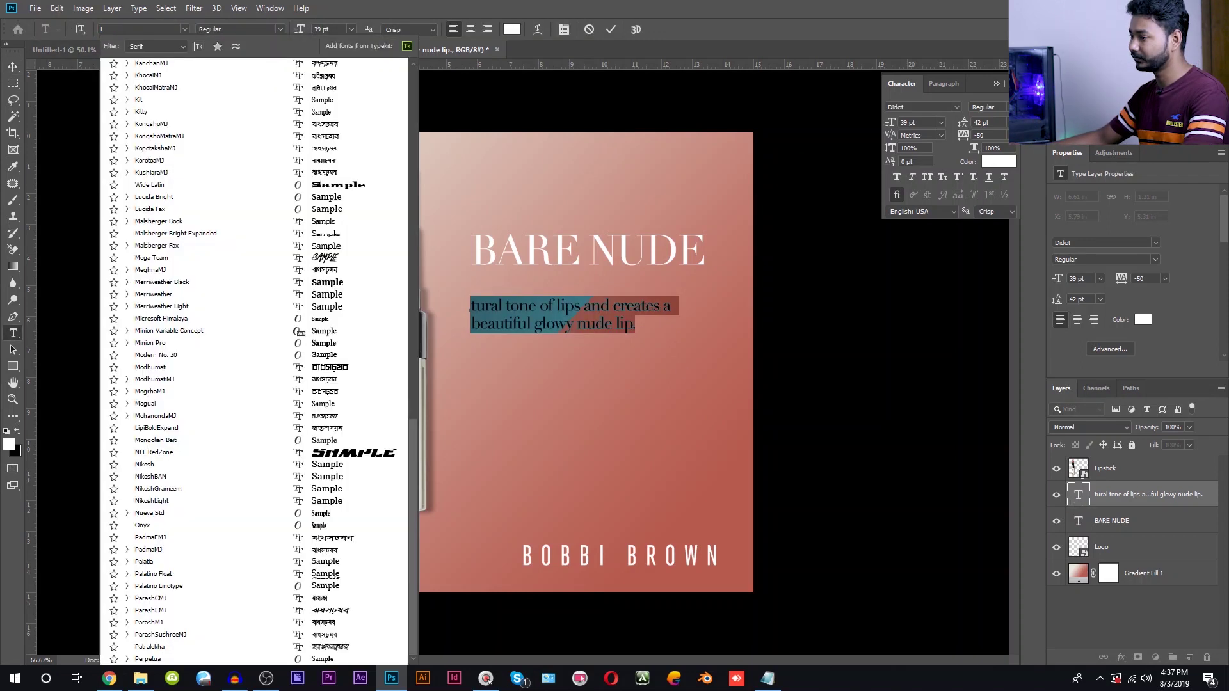
pyautogui.click(168, 46)
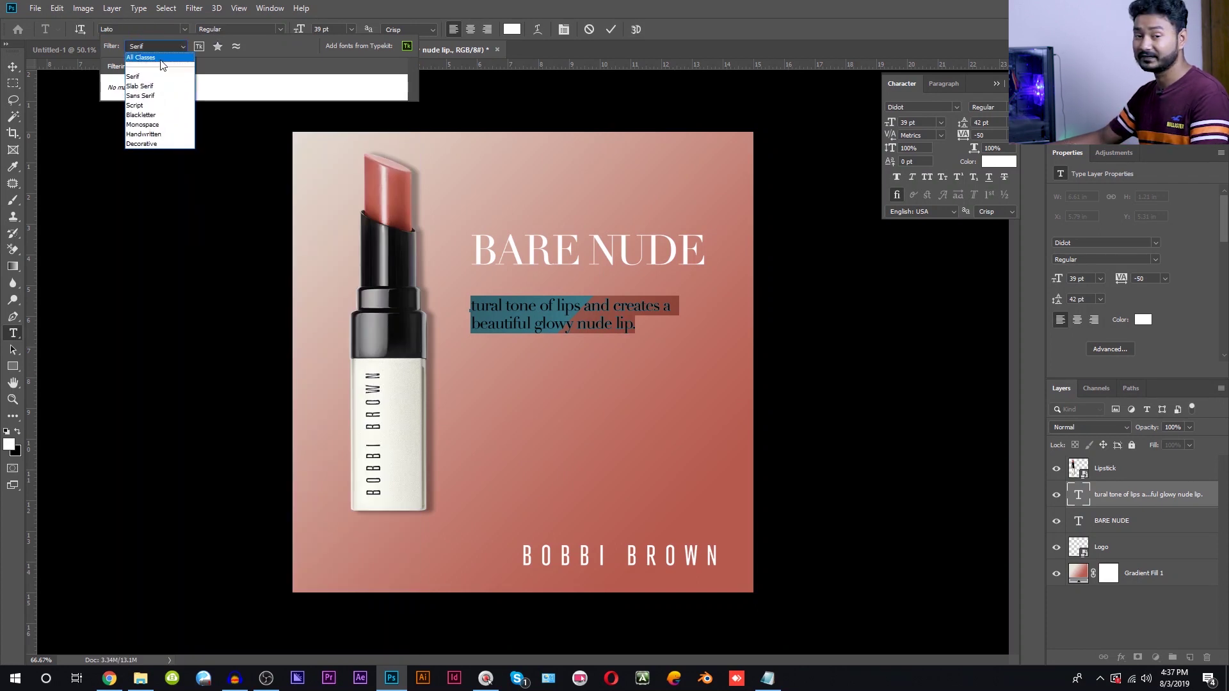
pyautogui.click(149, 45)
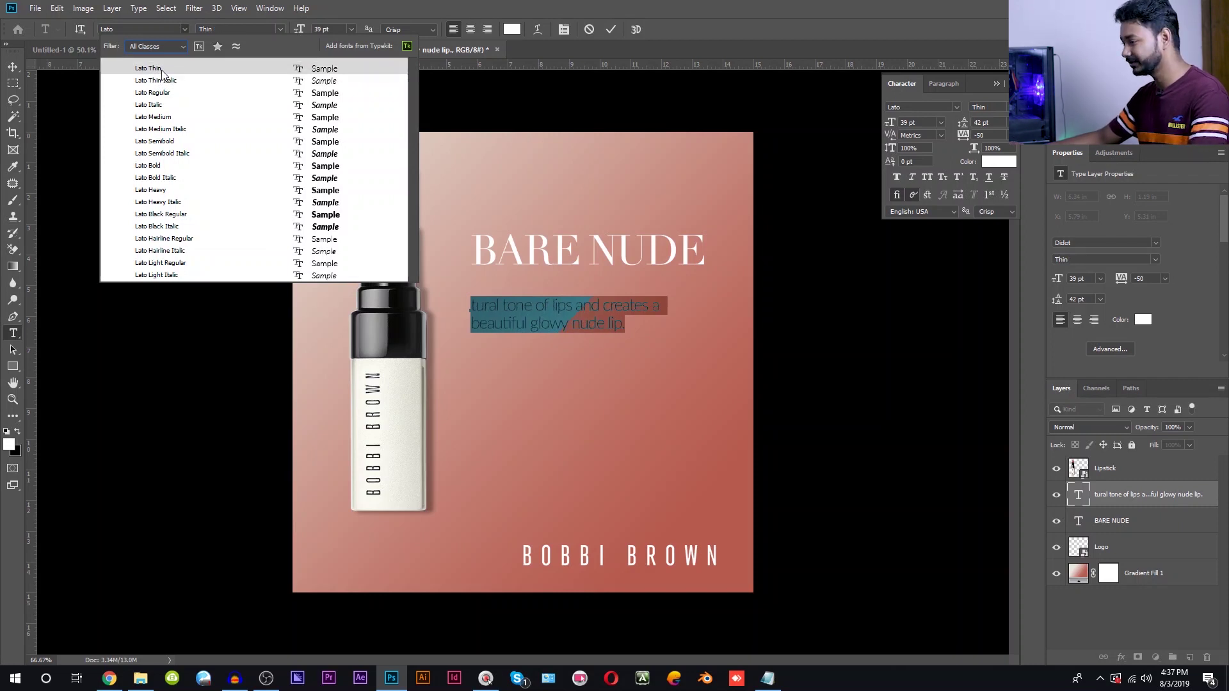
pyautogui.click(162, 69)
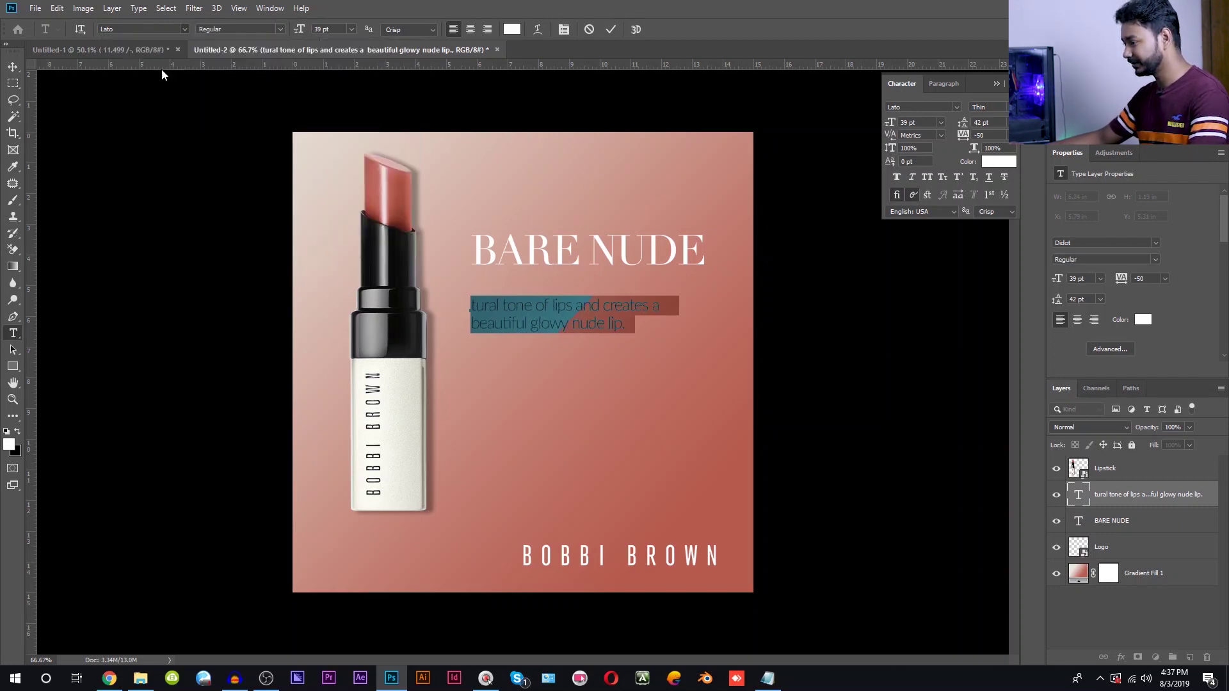
pyautogui.click(12, 66)
# Nudge the description right, then move it and the BARE NUDE title down together.
pyautogui.moveTo(559, 327); pyautogui.dragTo(567, 302)
pyautogui.click(595, 380)
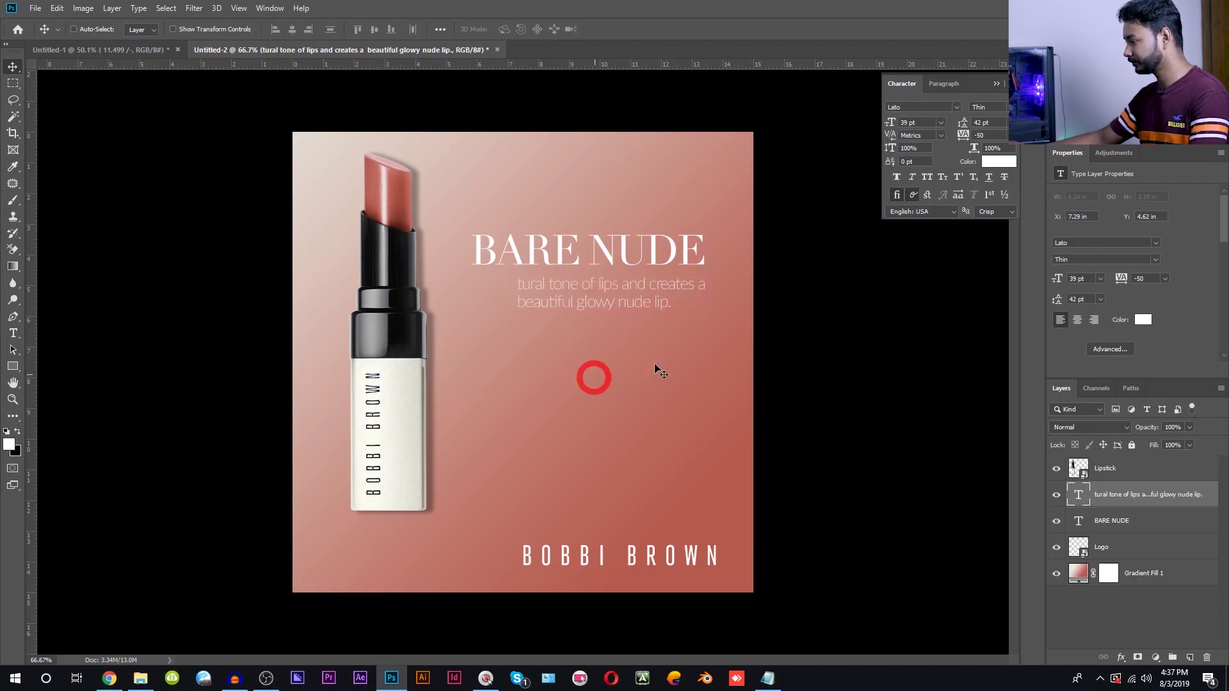
pyautogui.keyDown('shift'); pyautogui.click(1129, 525); pyautogui.keyUp('shift')
pyautogui.moveTo(625, 290); pyautogui.dragTo(626, 367)
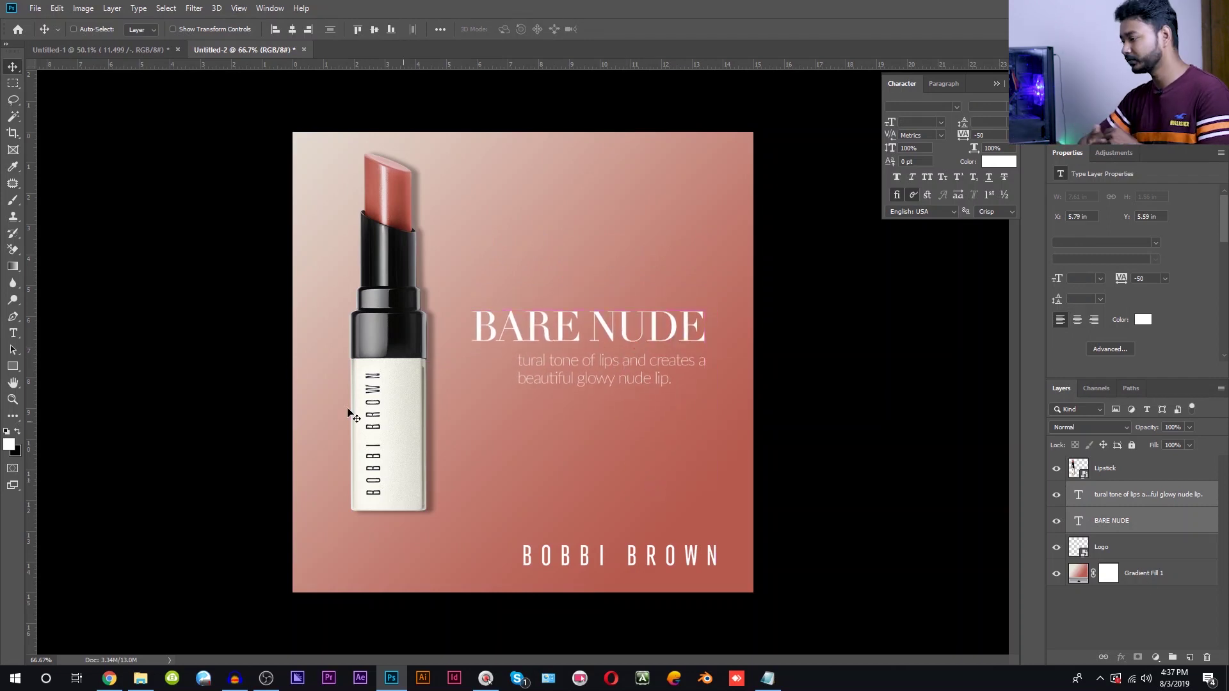
pyautogui.hotkey('ctrl', '-')
pyautogui.hotkey('ctrl', '+')
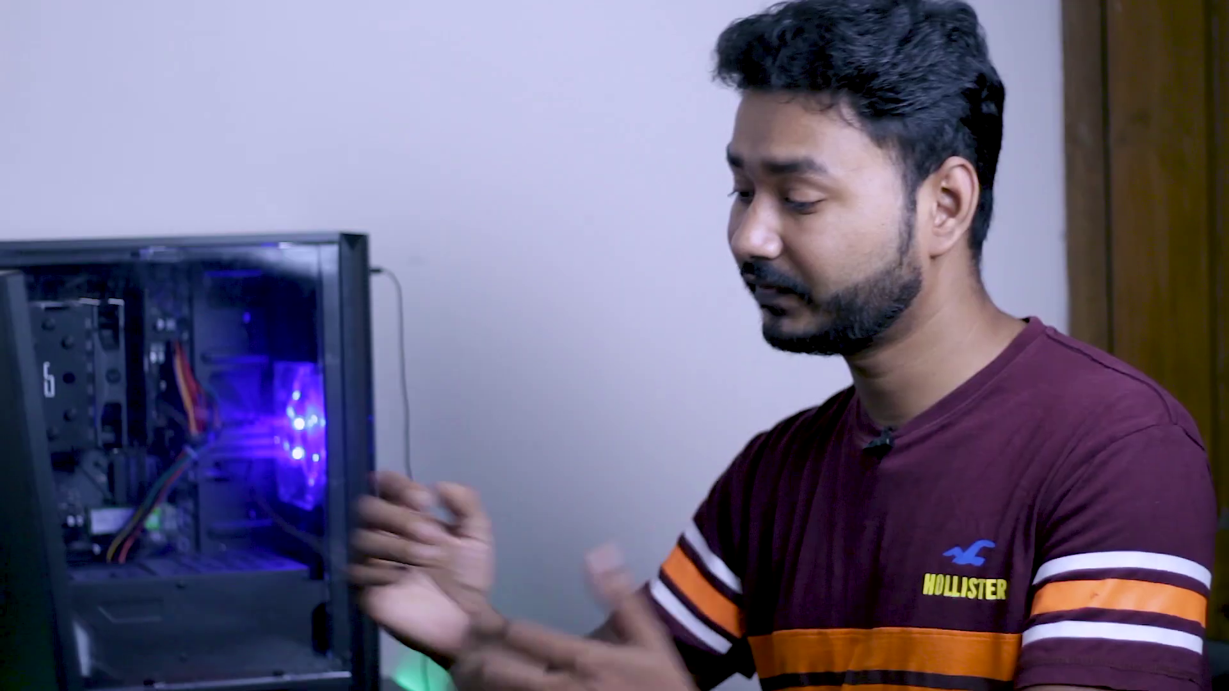